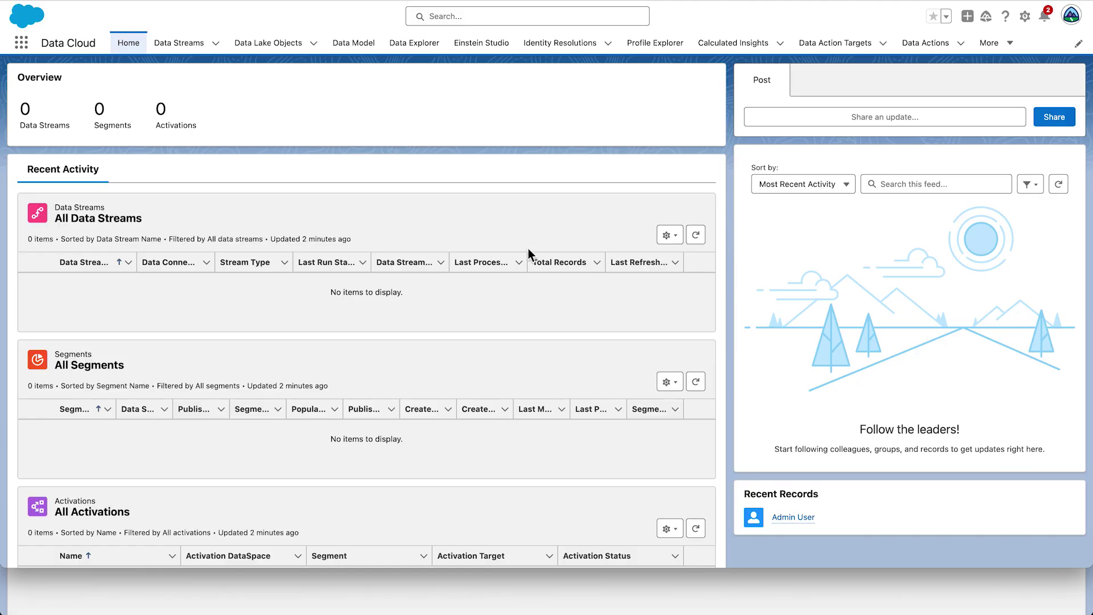
# Go to the Data Streams tab to list the existing data streams.
pyautogui.click(173, 46)
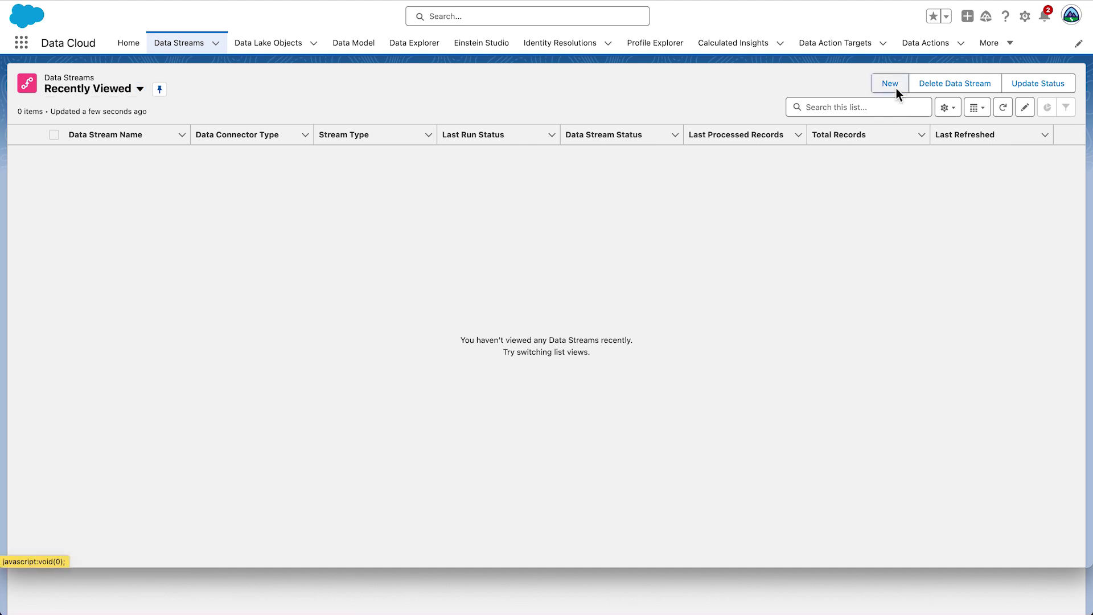
# Start a new Salesforce CRM data stream with RAV Group's Sales bundle and reach the field review.
pyautogui.click(890, 84)
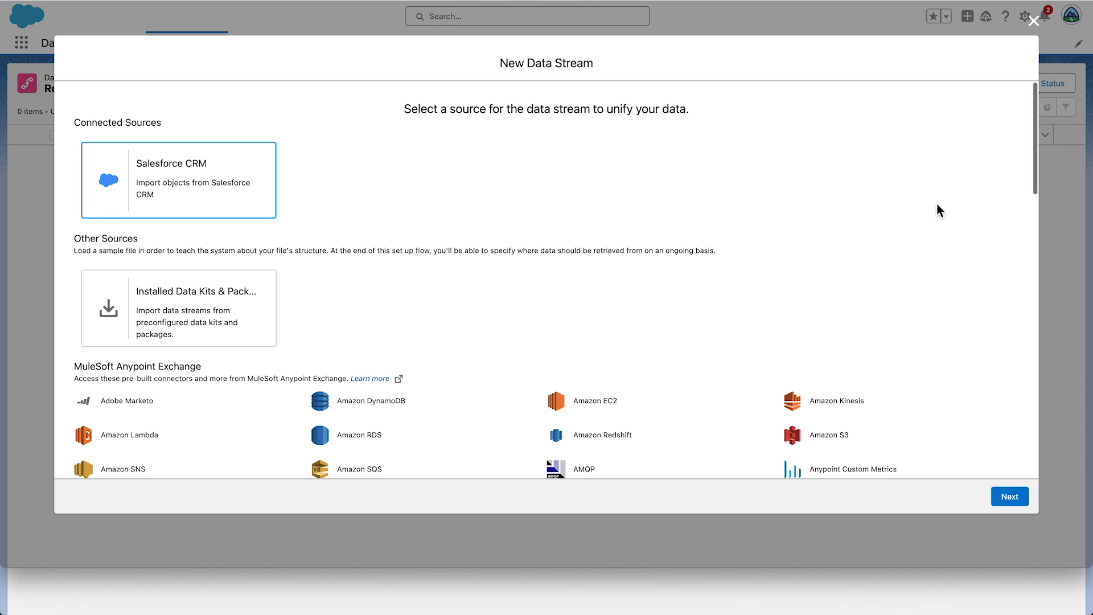
pyautogui.click(164, 189)
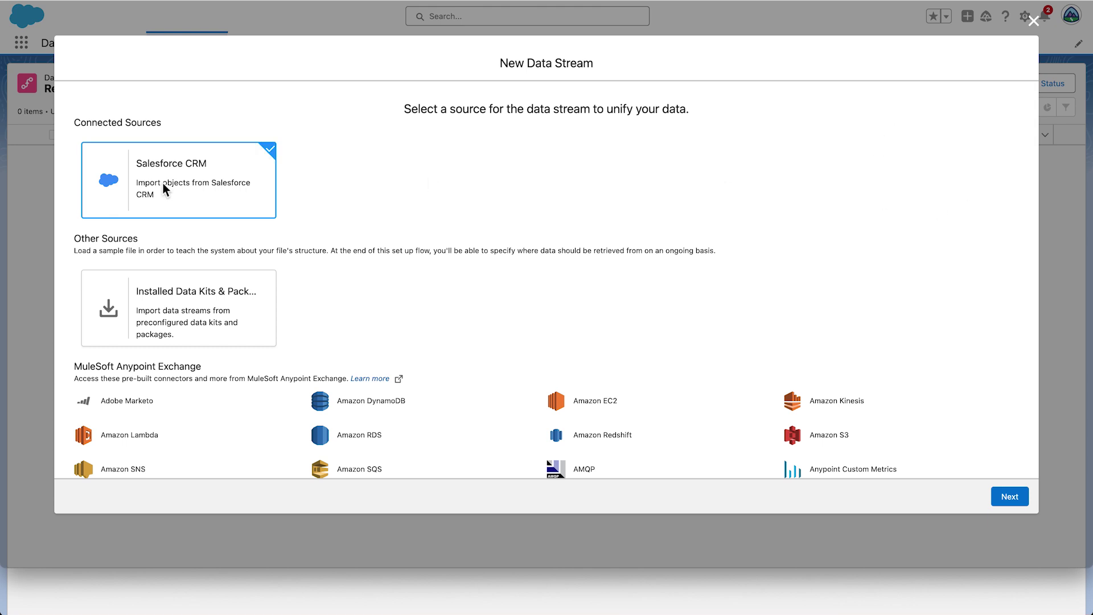
pyautogui.click(1010, 497)
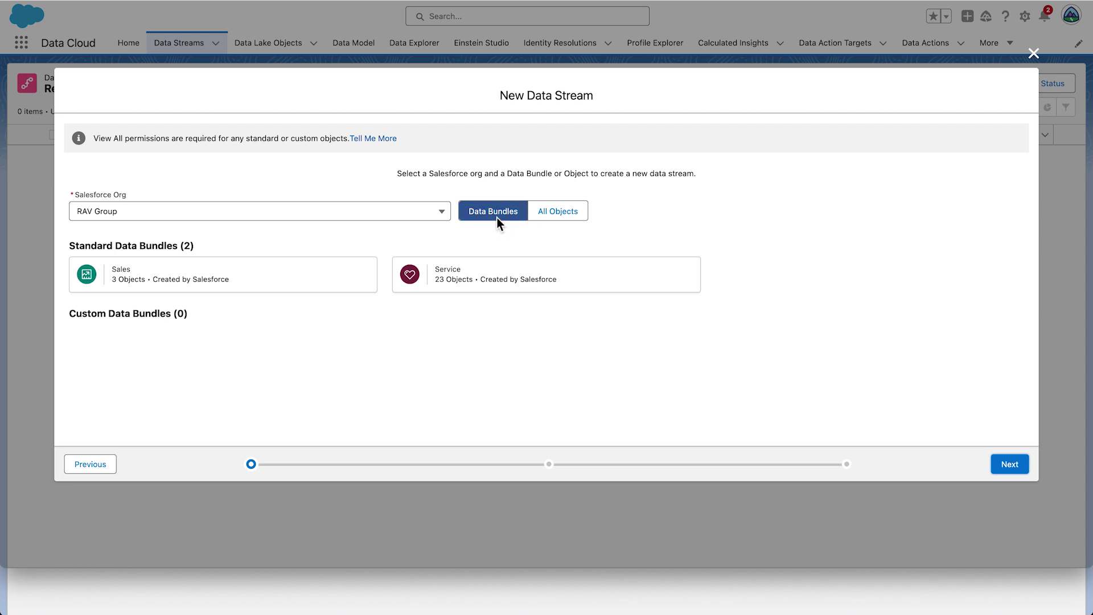
pyautogui.click(282, 281)
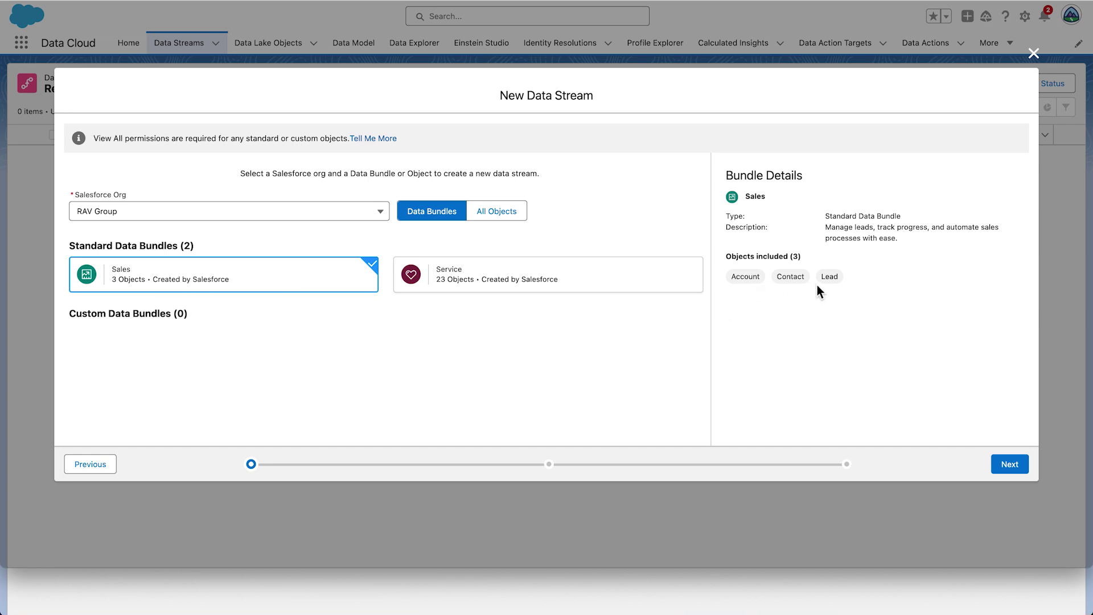
pyautogui.click(1011, 465)
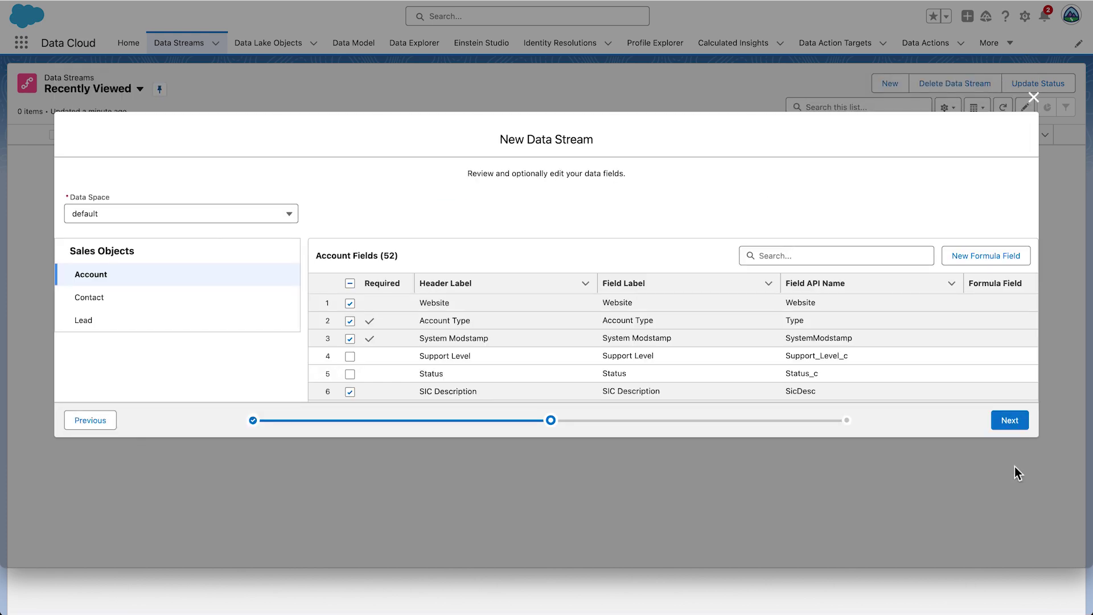
# Show the Contact object's 65 fields under Sales Objects.
pyautogui.click(159, 298)
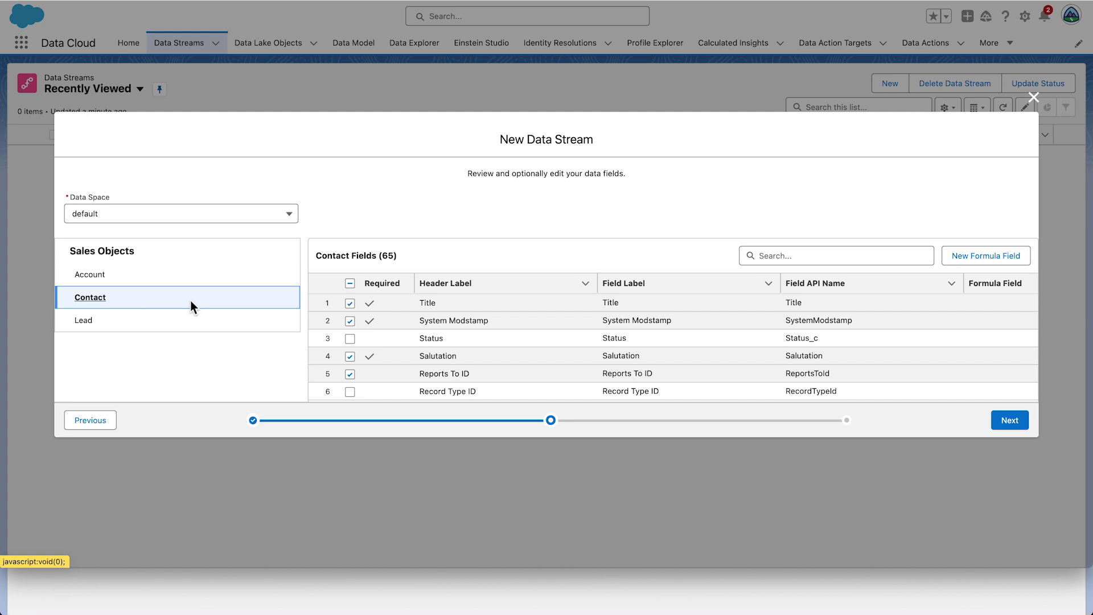
# Add Text formula field 'Identification Name' with formula "RAVG Retail Membership", tested and saved.
pyautogui.click(1017, 260)
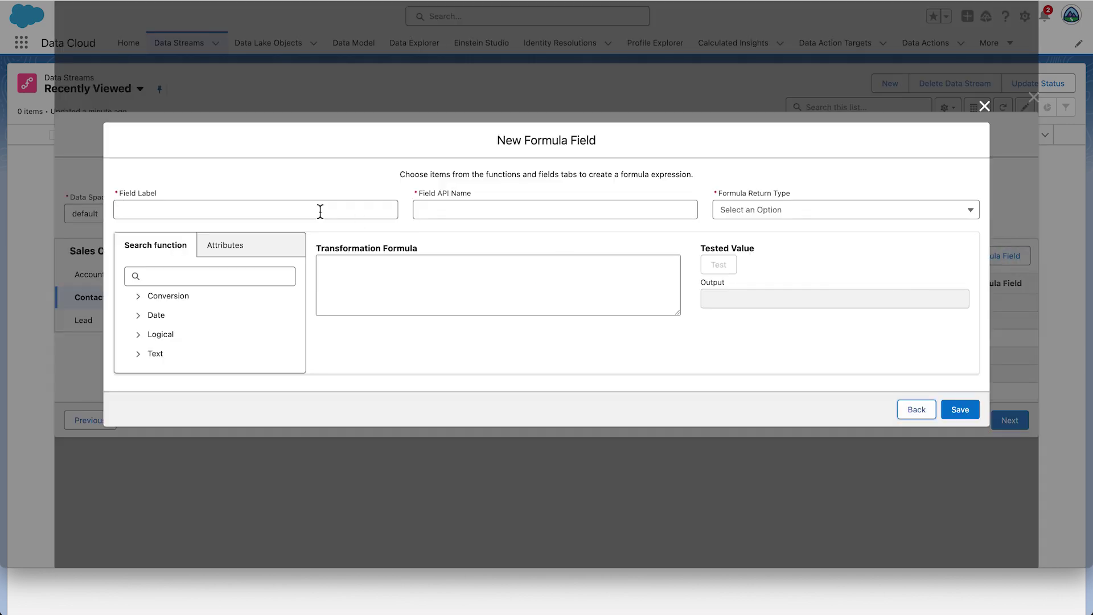
pyautogui.click(289, 214)
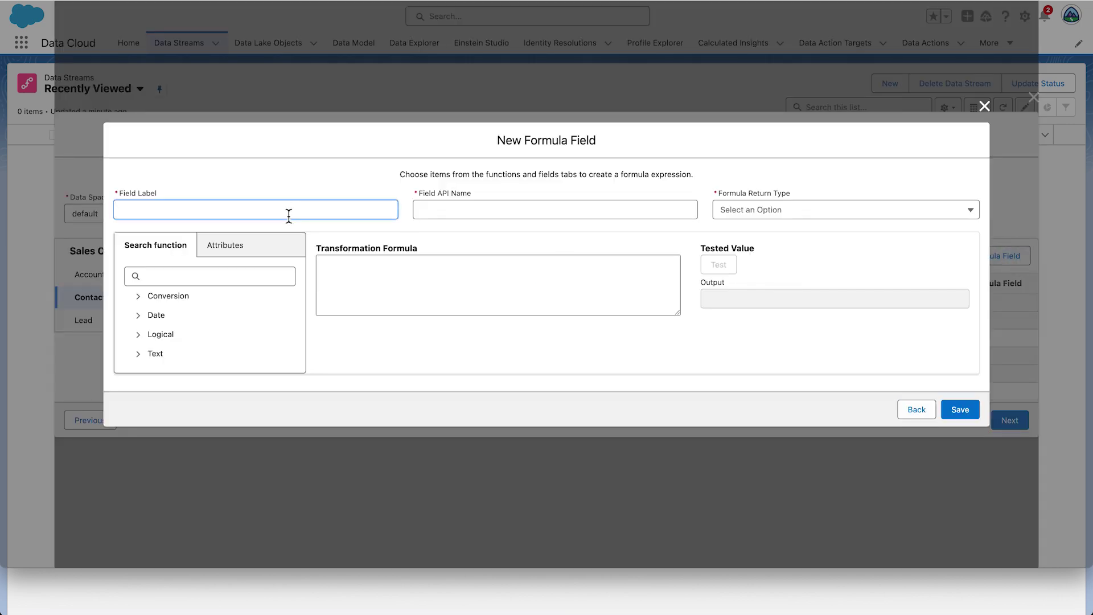
pyautogui.write('Identification Name')
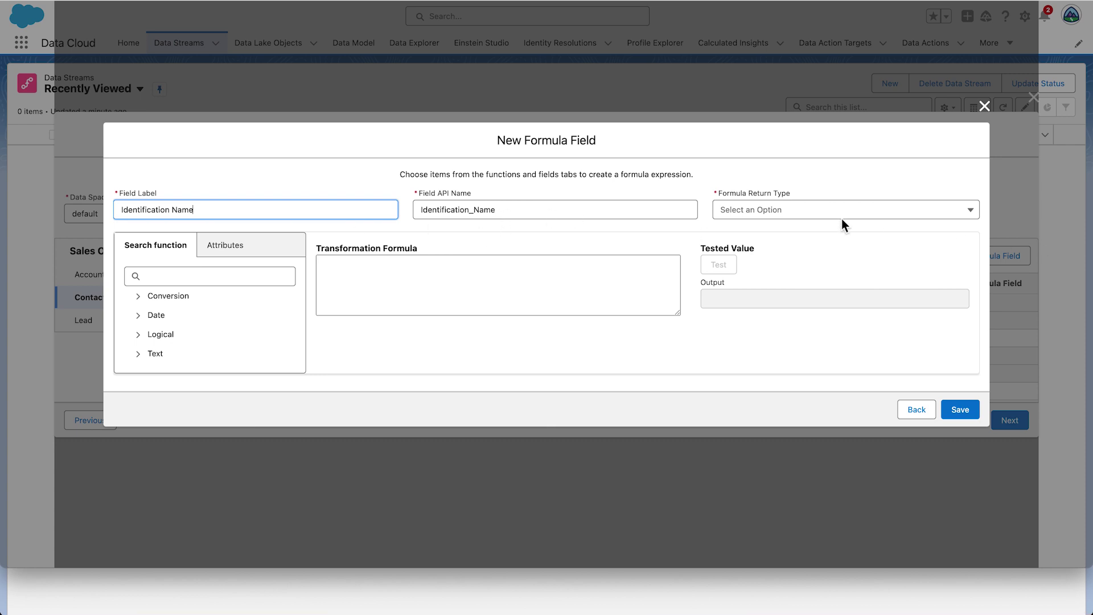
pyautogui.click(906, 210)
pyautogui.click(812, 242)
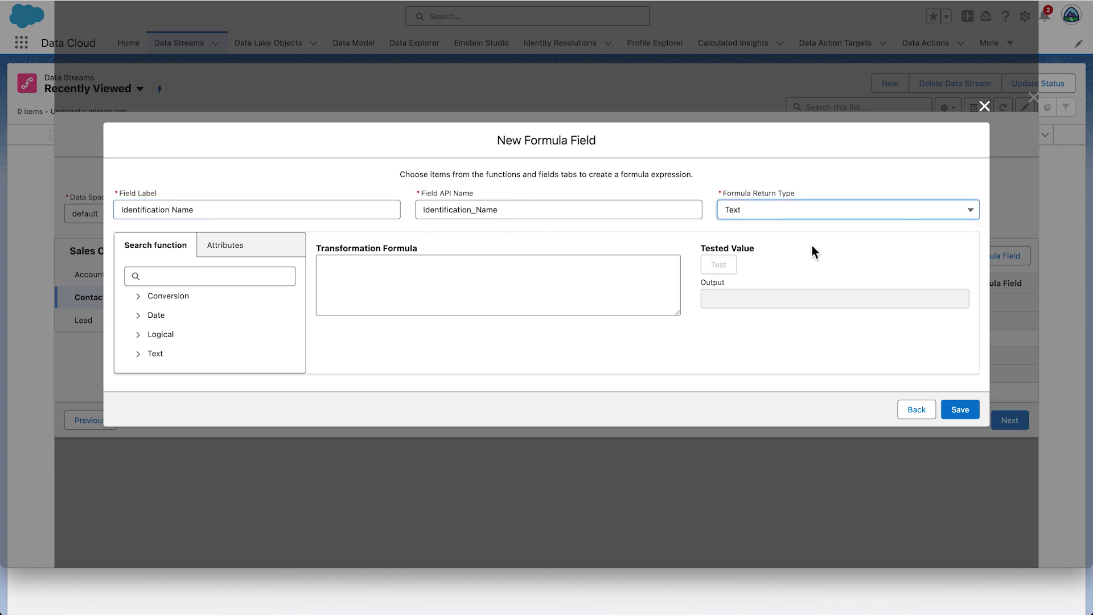
pyautogui.click(357, 286)
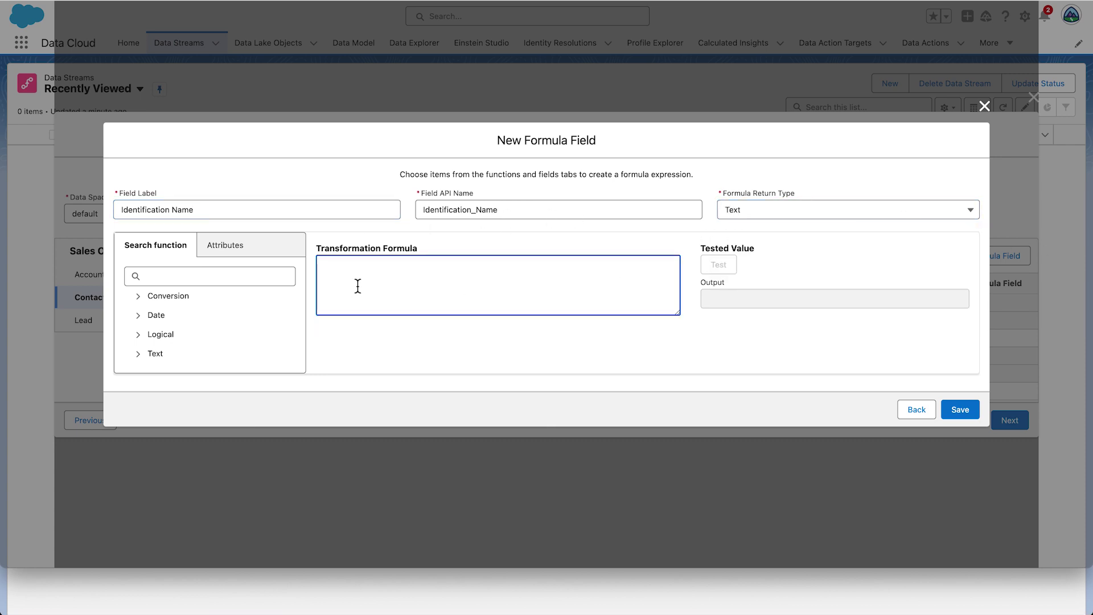
pyautogui.write('"RAVG RetailM')
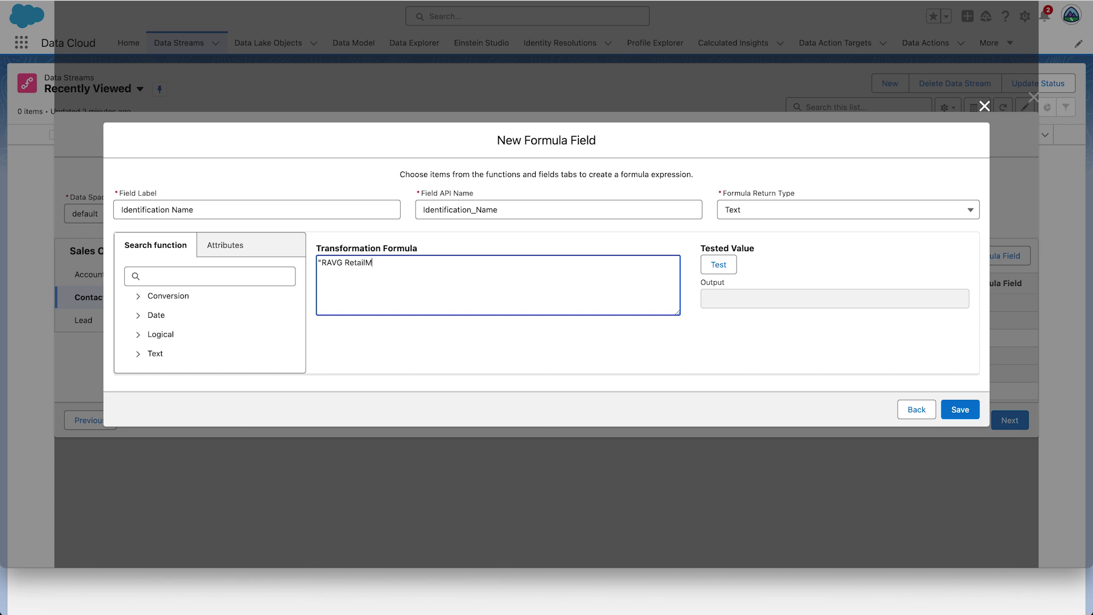
pyautogui.write('embership')
pyautogui.click(372, 262)
pyautogui.press('BackSpace')
pyautogui.press('Left')
pyautogui.click(729, 265)
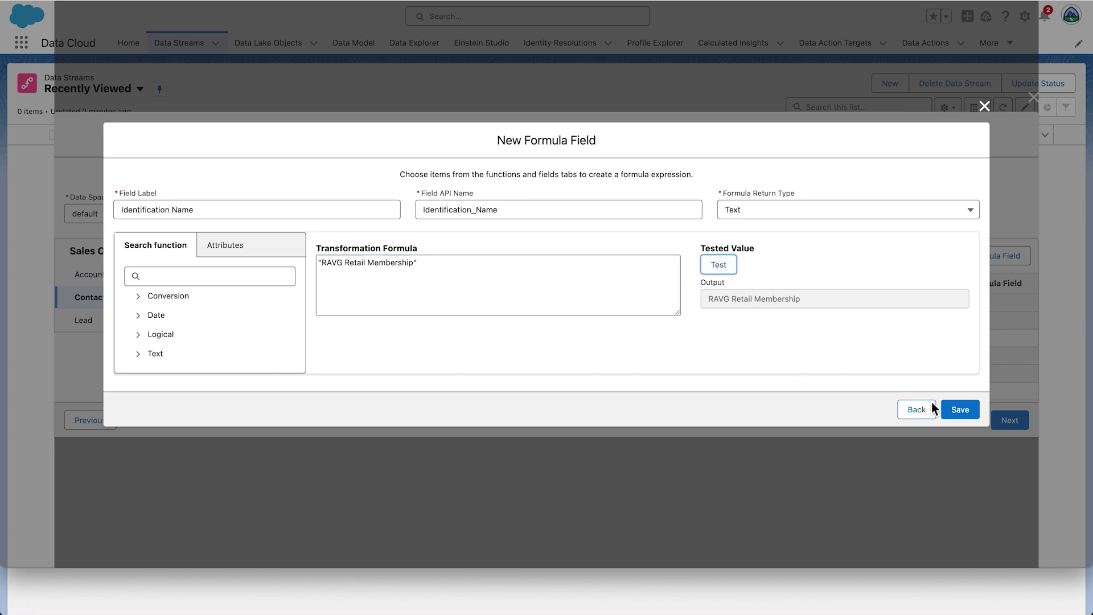
pyautogui.click(971, 411)
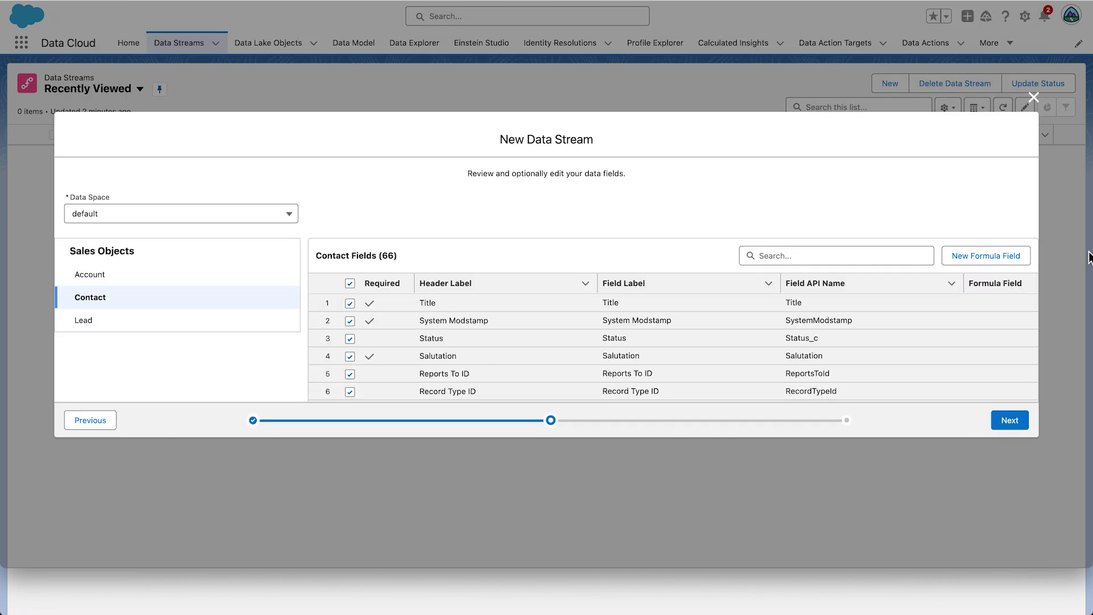
# Add Text formula field 'Party Identification Type' with formula "Loyalty Program", tested and saved.
pyautogui.click(1003, 261)
pyautogui.click(206, 216)
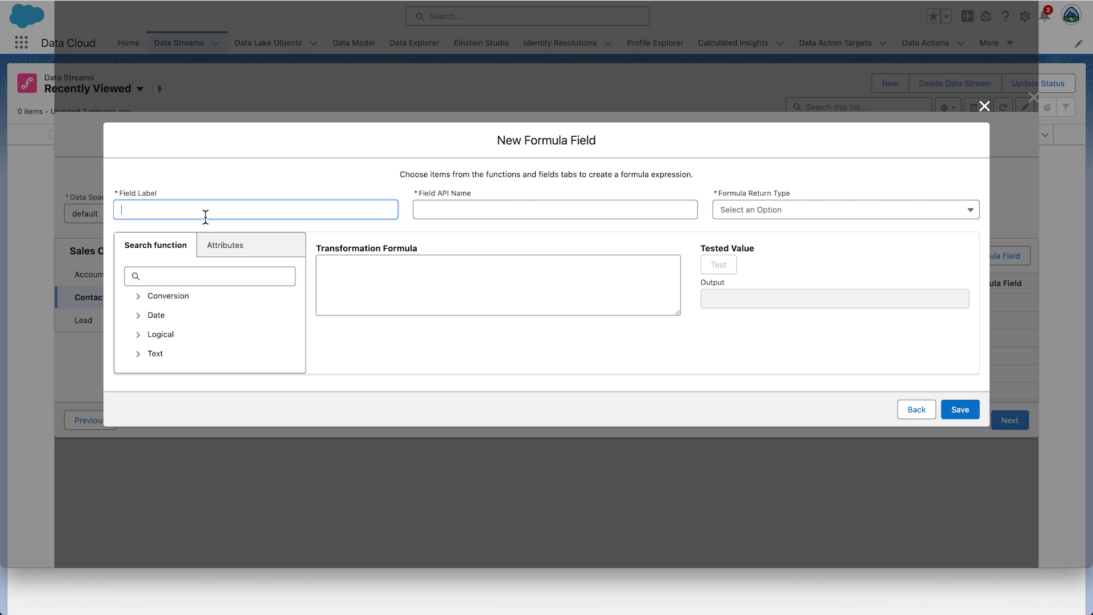
pyautogui.write('Party I')
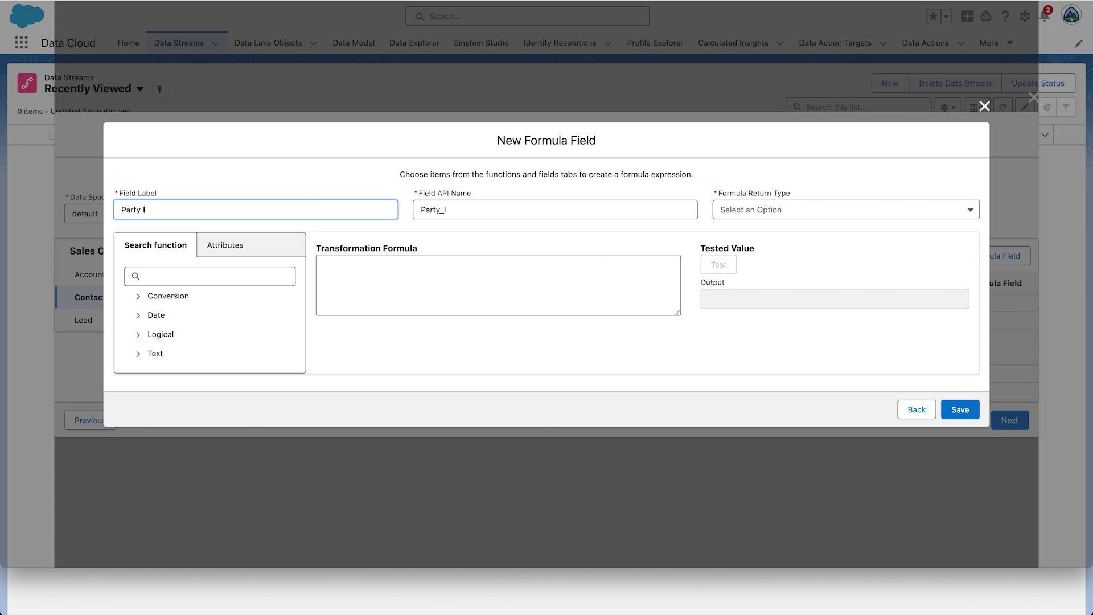
pyautogui.write('dentification Type')
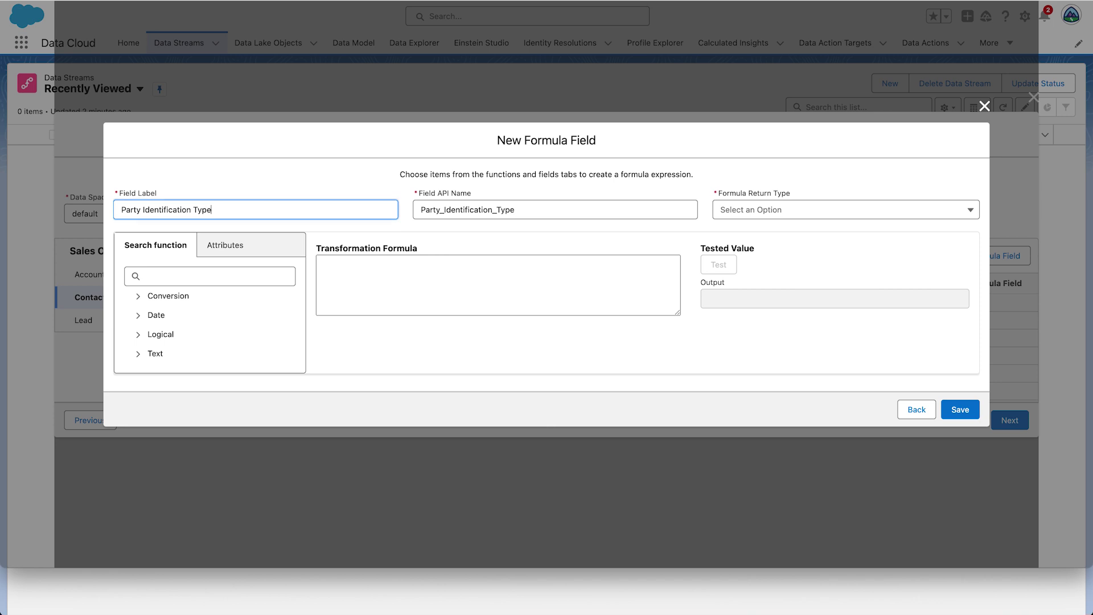
pyautogui.click(801, 213)
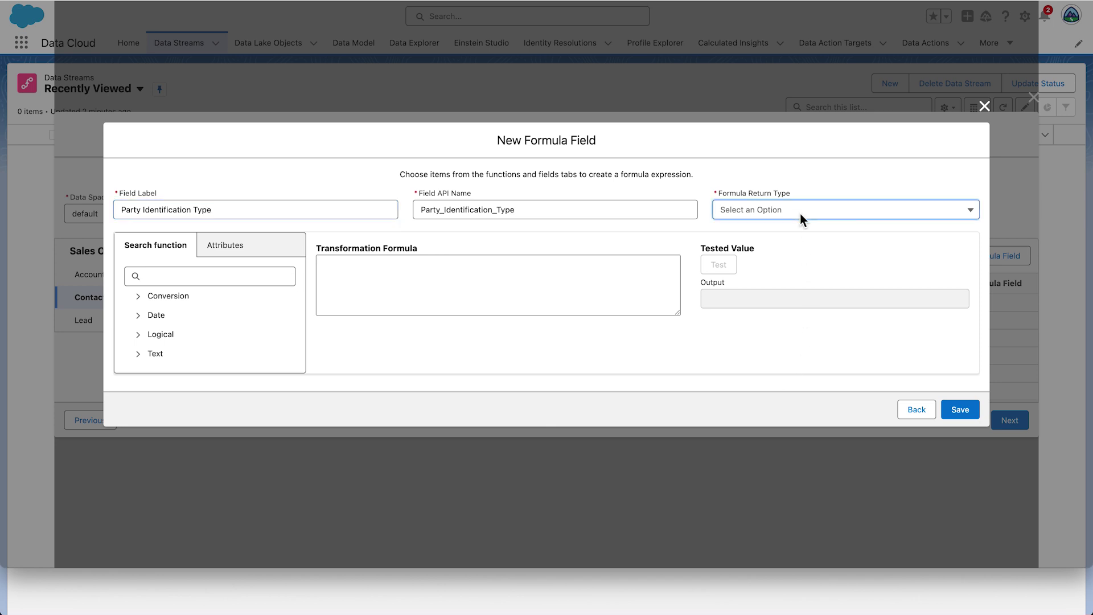
pyautogui.click(781, 242)
pyautogui.click(525, 291)
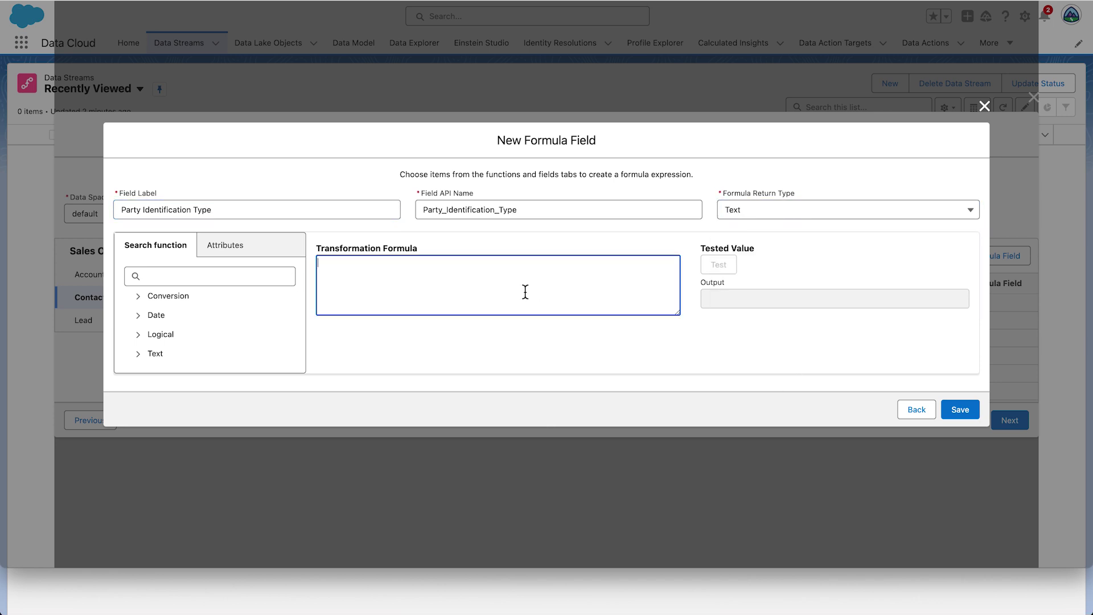
pyautogui.write('"Loyalty Program"')
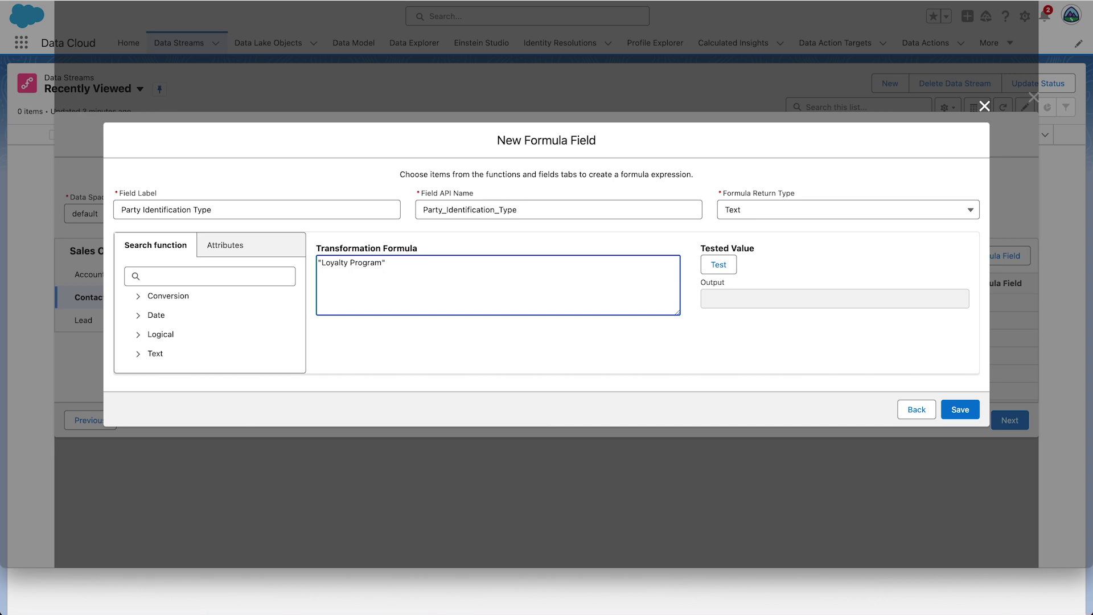
pyautogui.click(719, 268)
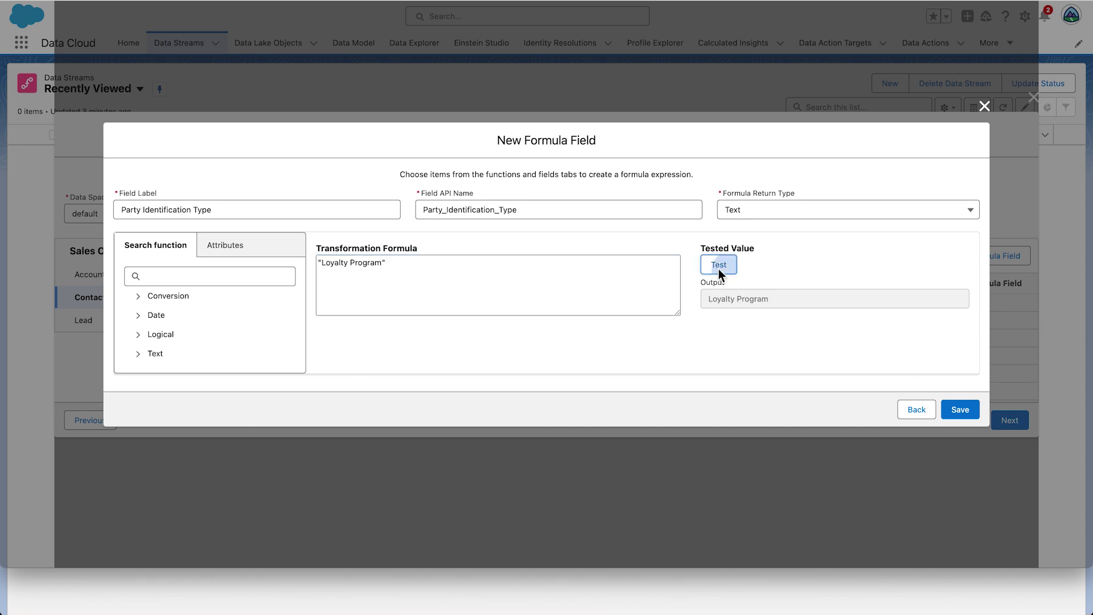
pyautogui.click(973, 412)
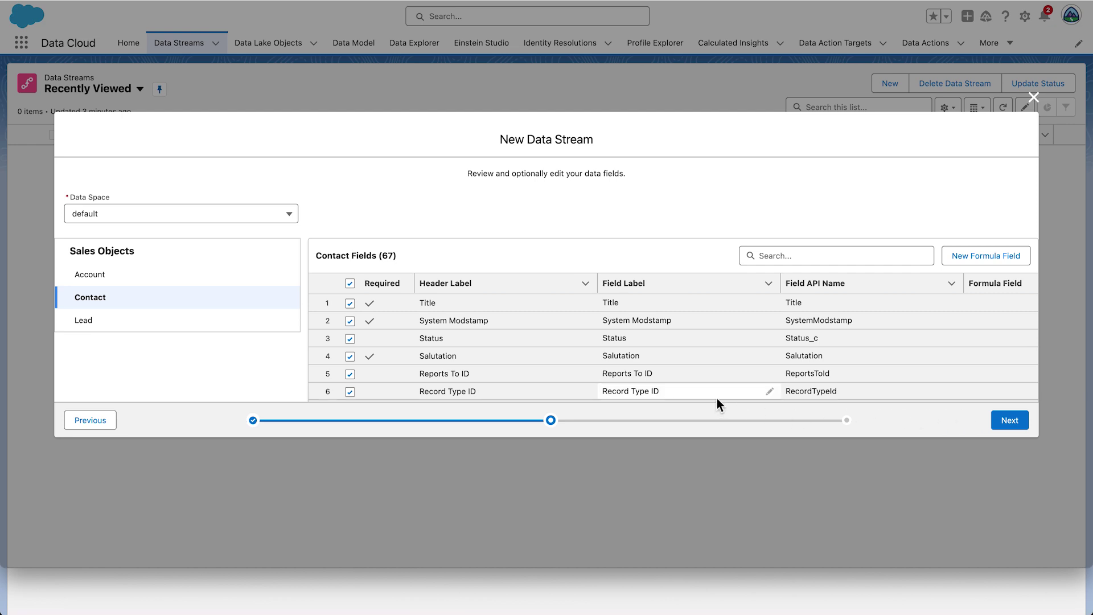
# Sort Contact fields by label and rename RAVG Retail Membership Number to 'RAVG LOYALTY ID'.
pyautogui.scroll(-5, 529, 330)
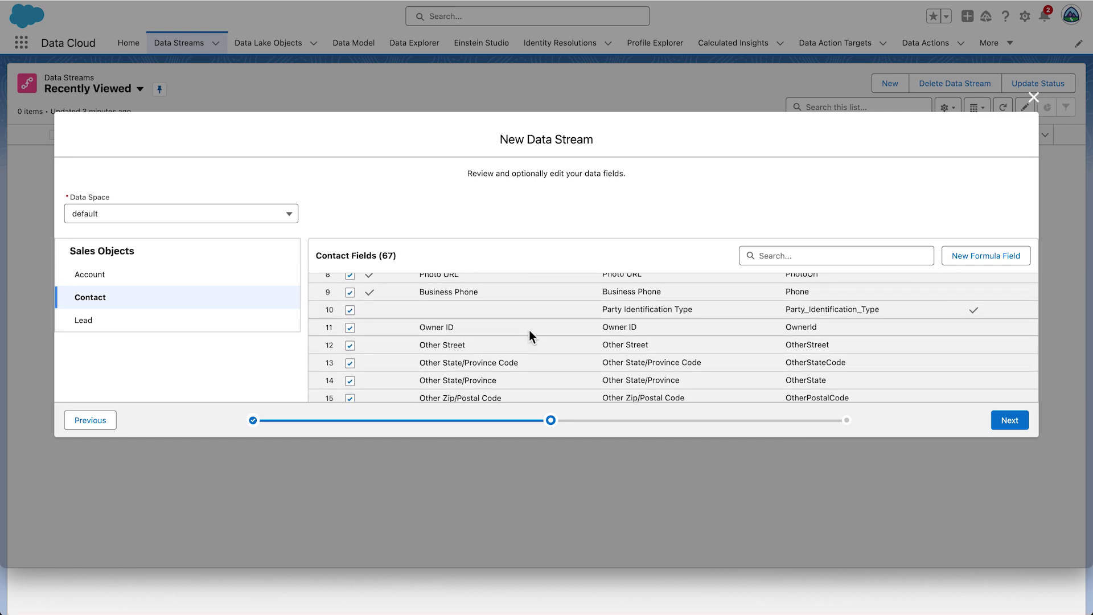
pyautogui.scroll(-1, 530, 336)
pyautogui.scroll(5, 529, 336)
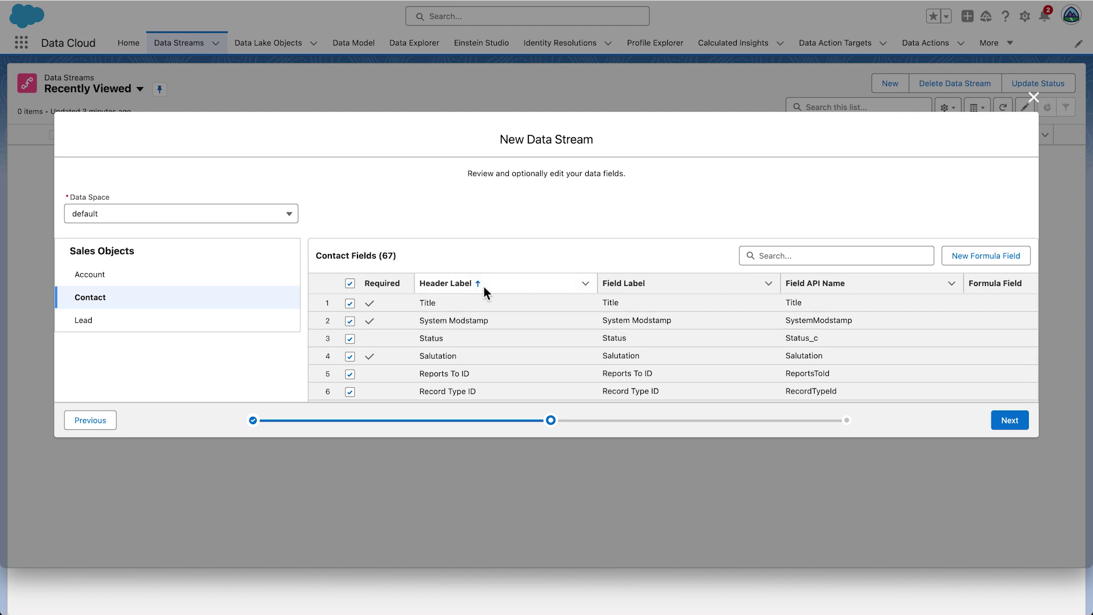
pyautogui.click(478, 285)
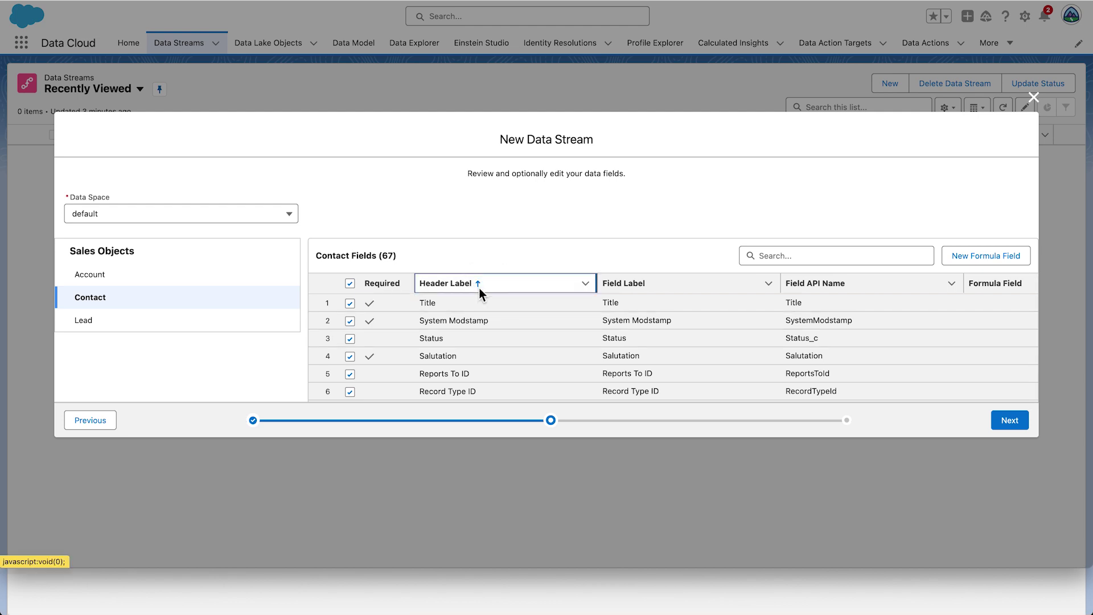
pyautogui.click(478, 285)
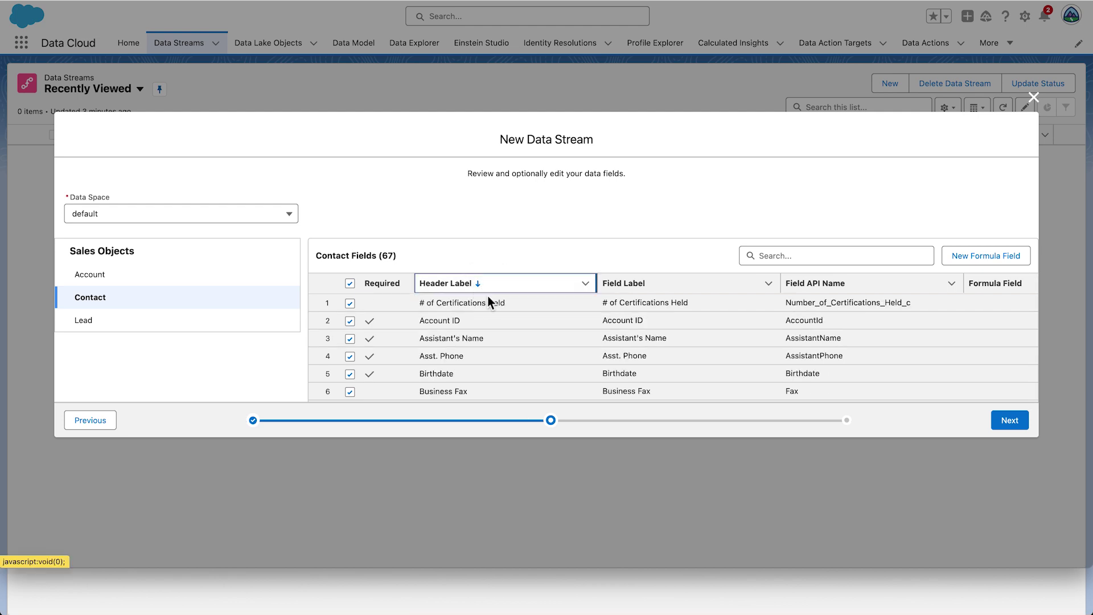
pyautogui.scroll(-15, 508, 337)
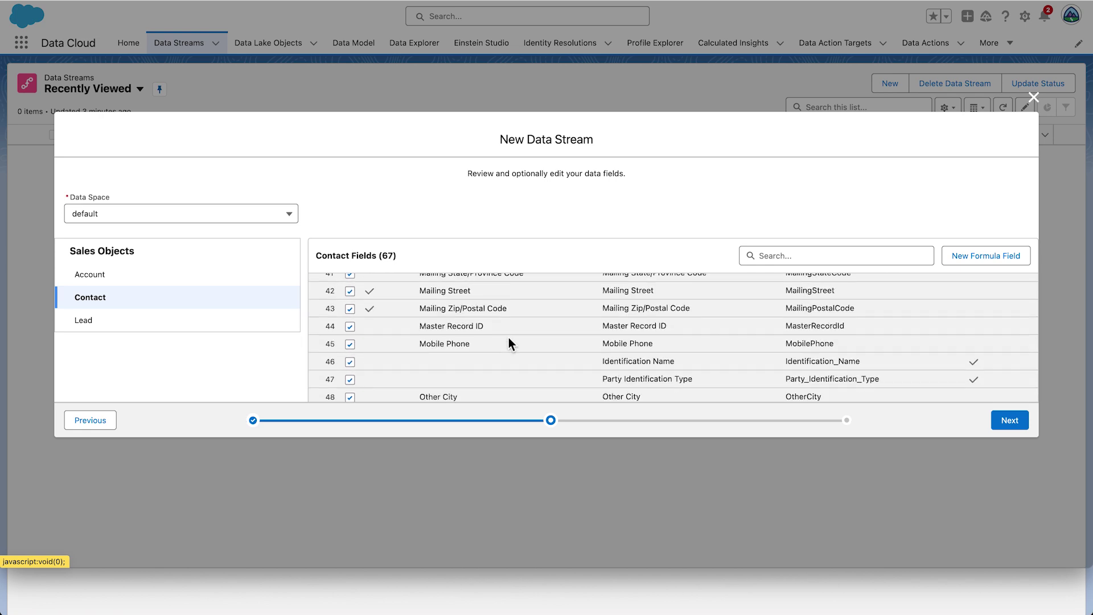
pyautogui.scroll(-10, 509, 340)
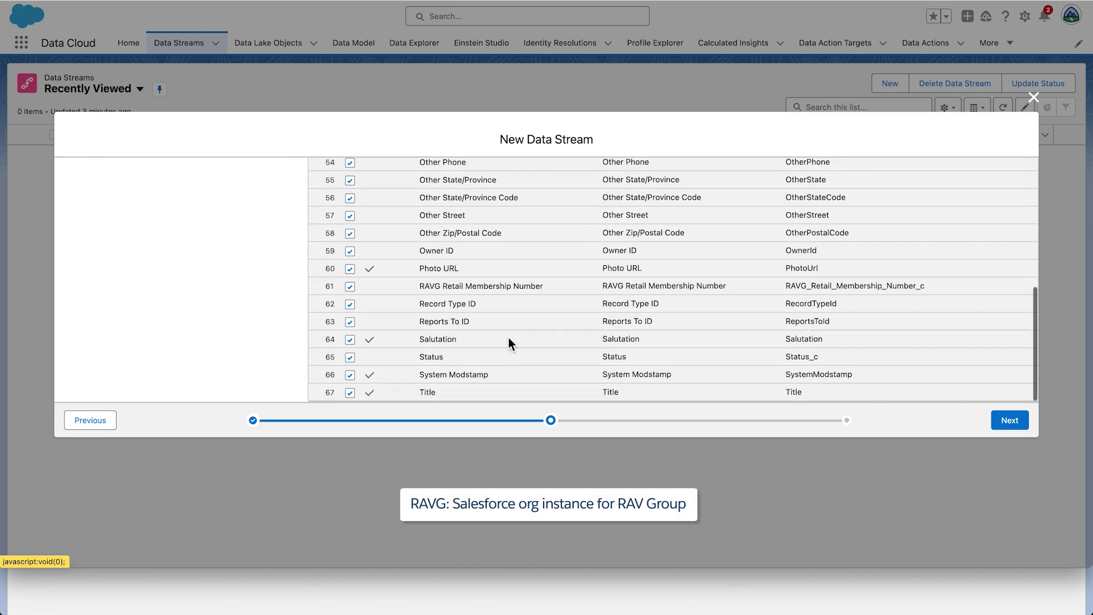
pyautogui.click(771, 288)
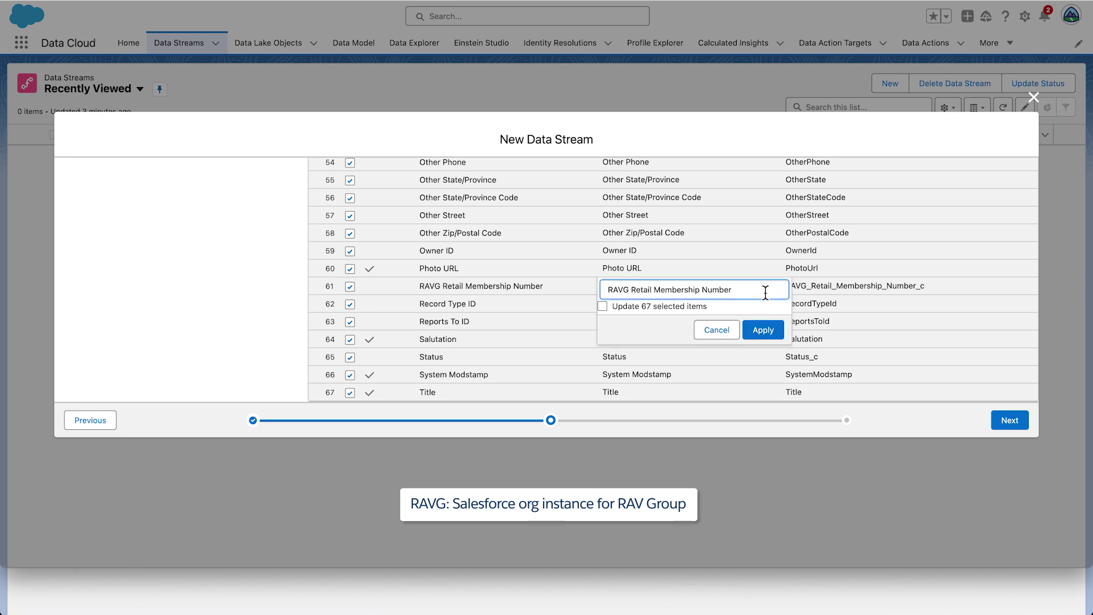
pyautogui.moveTo(632, 290); pyautogui.dragTo(748, 294)
pyautogui.press('BackSpace')
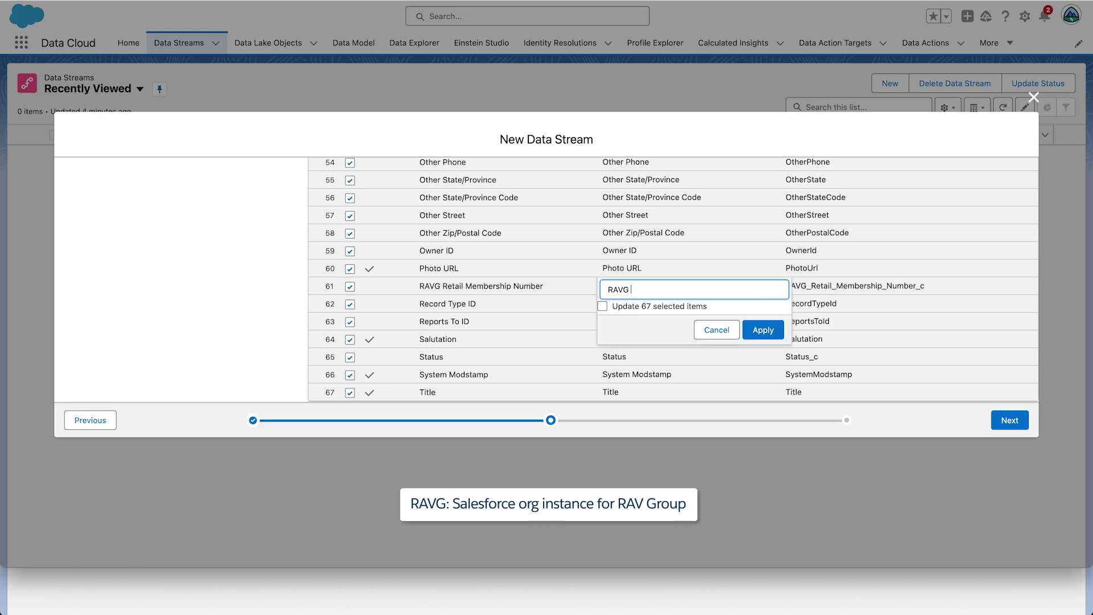
pyautogui.write('LOYALTY')
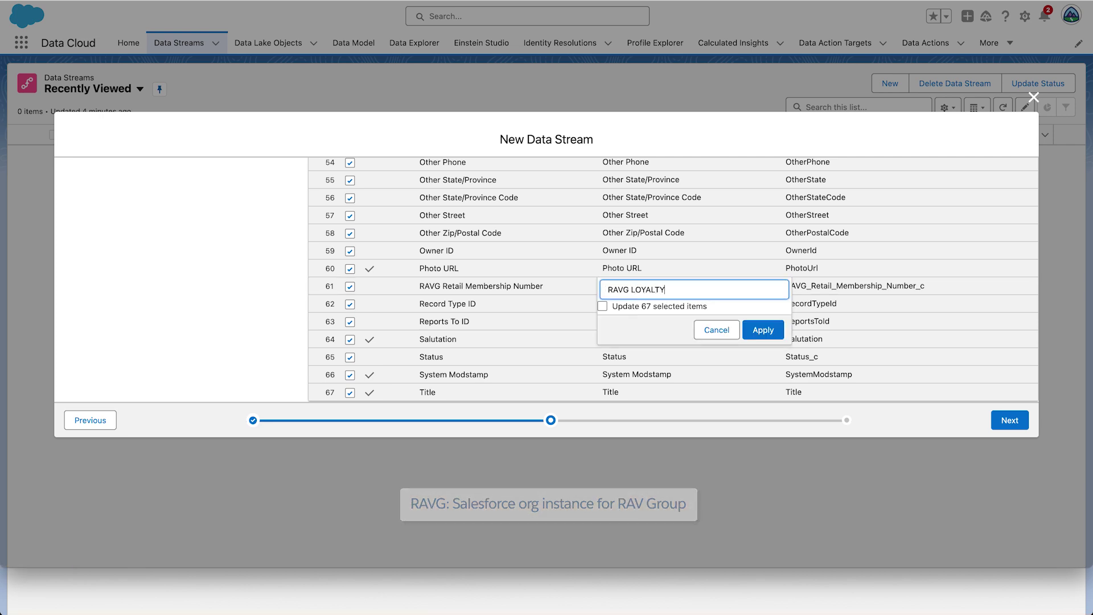
pyautogui.write(' ID')
pyautogui.click(763, 330)
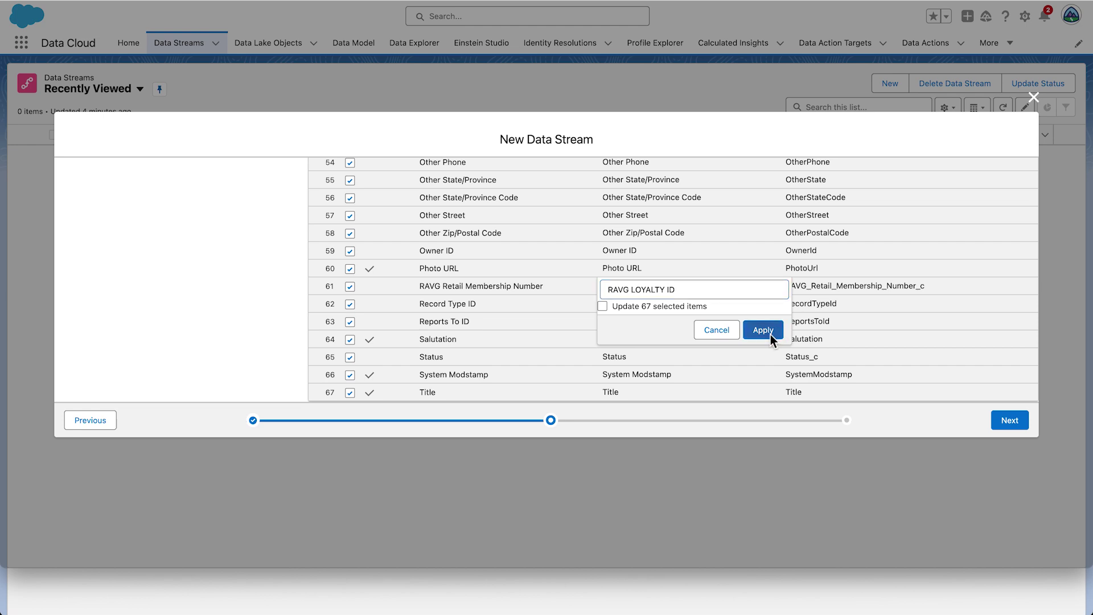
# Change that field's API name to RAVG_Loyalty_ID_c.
pyautogui.click(820, 286)
pyautogui.moveTo(822, 291); pyautogui.dragTo(954, 290)
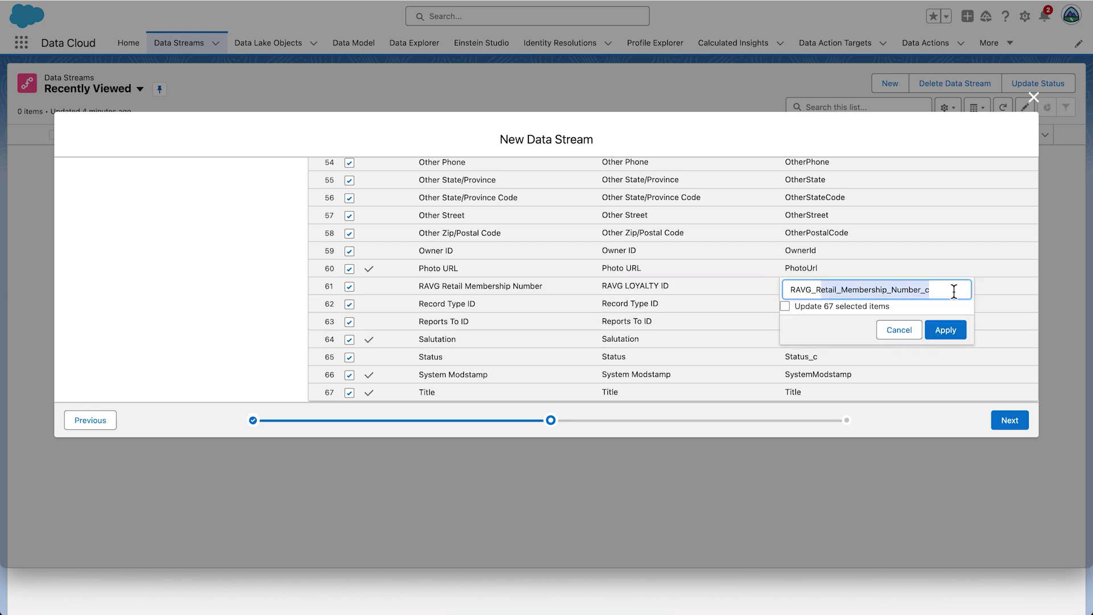
pyautogui.press('BackSpace')
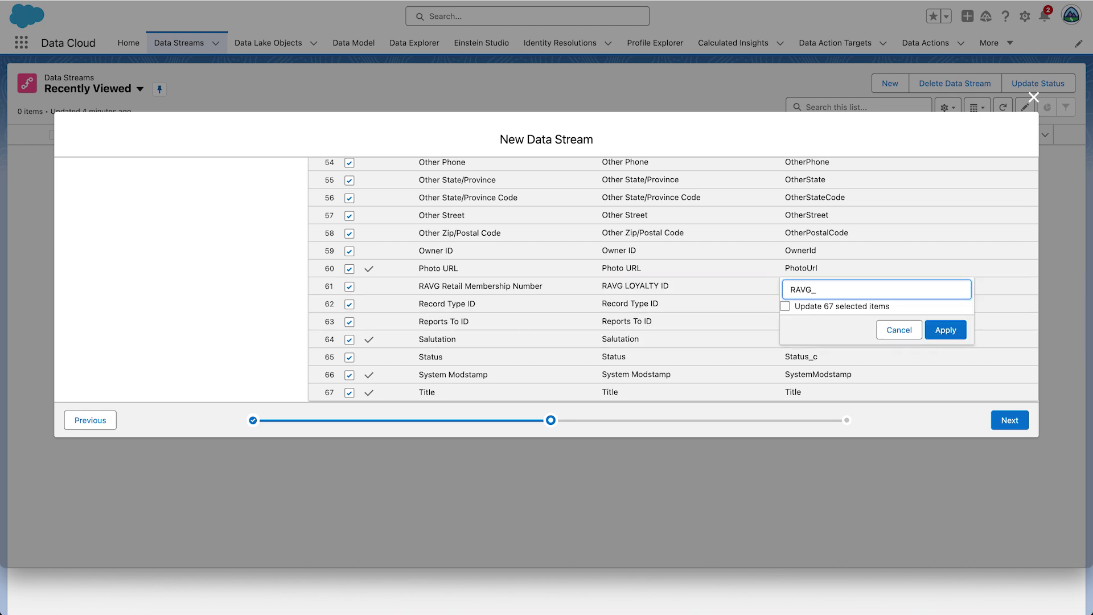
pyautogui.write('Loyalty_ID_c')
pyautogui.click(961, 334)
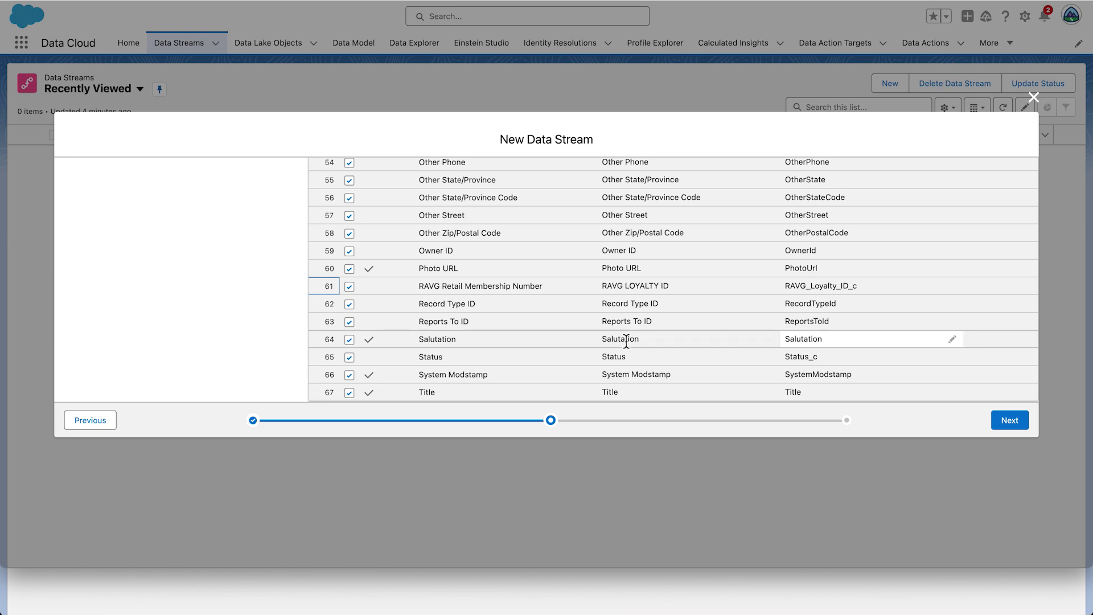
# Deselect all optional Contact fields, keeping the required ones, and dismiss the warning.
pyautogui.scroll(8, 447, 288)
pyautogui.scroll(10, 447, 291)
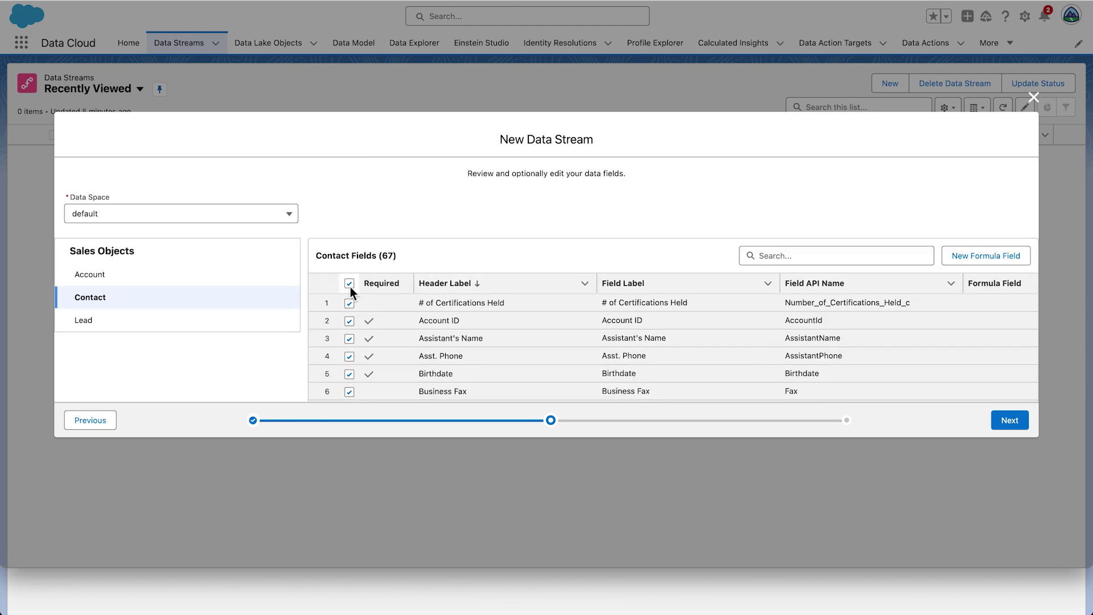
pyautogui.click(350, 284)
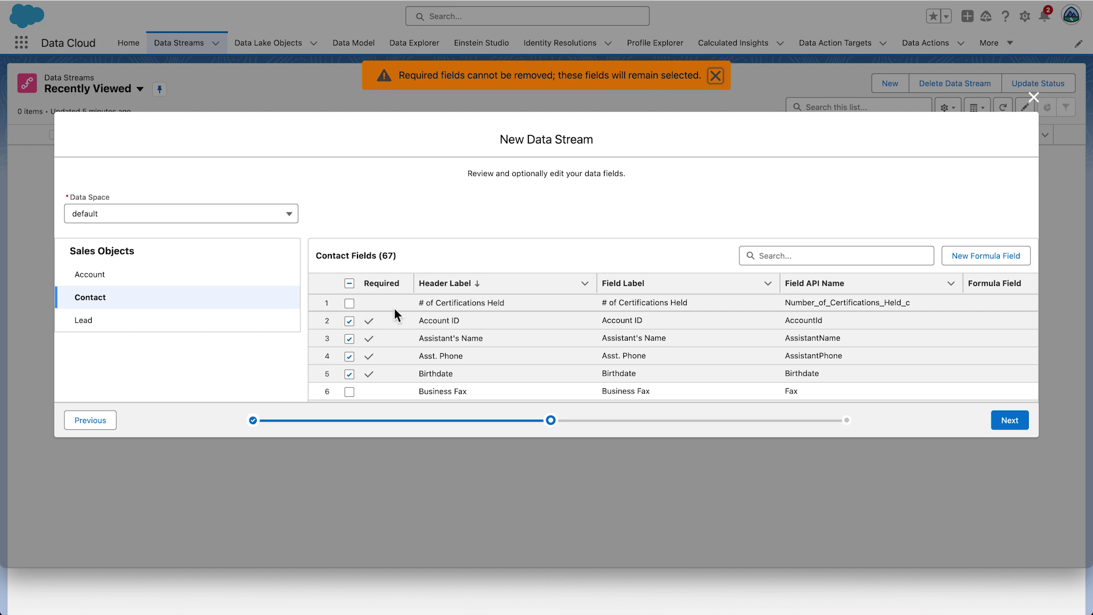
pyautogui.scroll(-15, 395, 314)
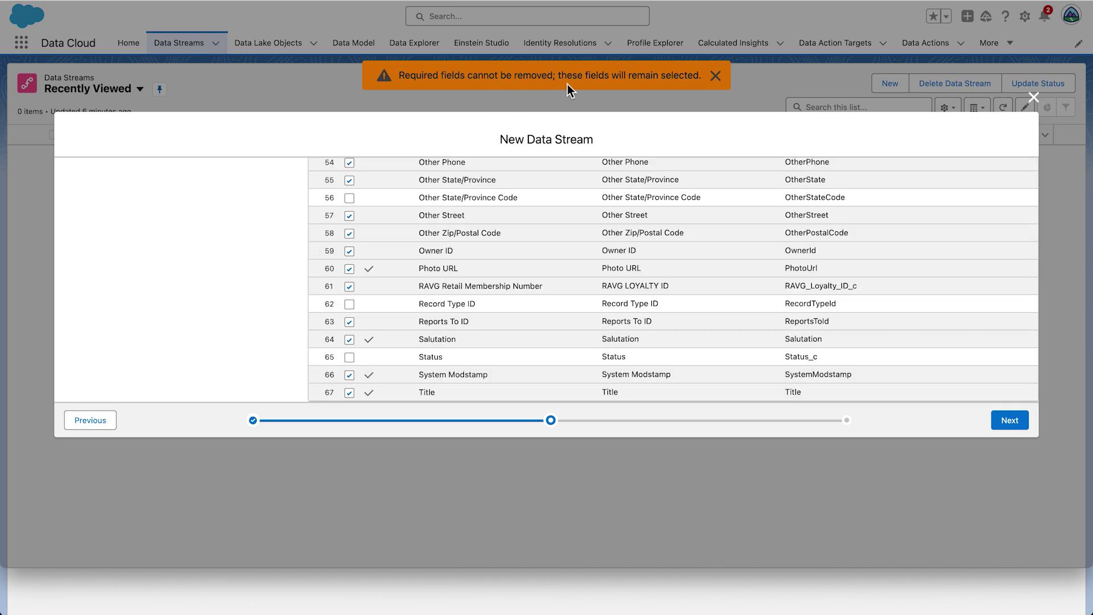
pyautogui.click(716, 76)
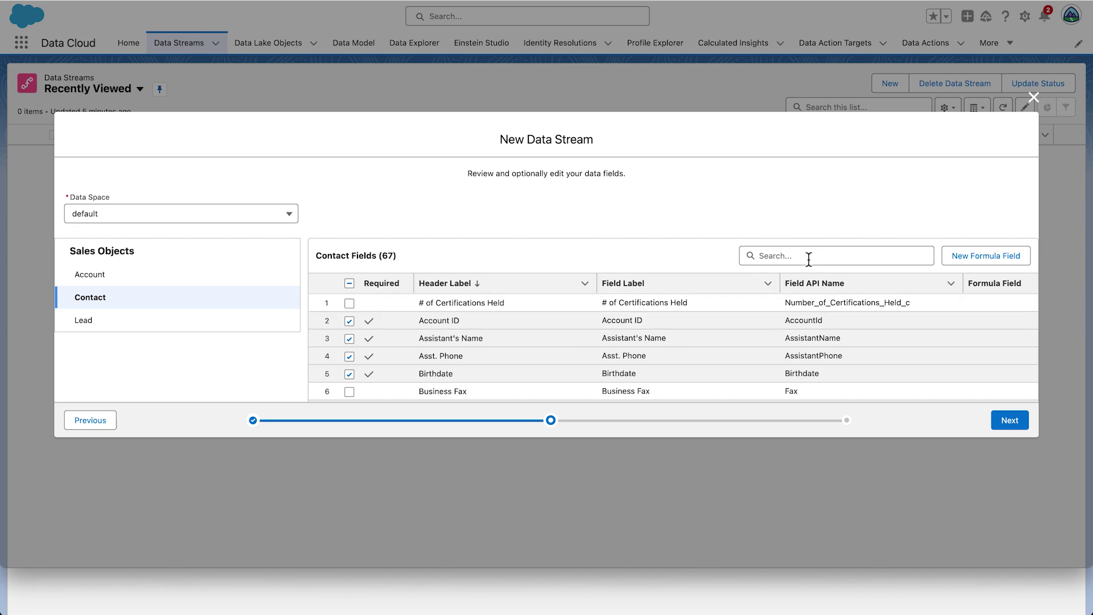
# Search and tick External ID, Identification Name and Party Identification Type in Contact fields.
pyautogui.click(809, 259)
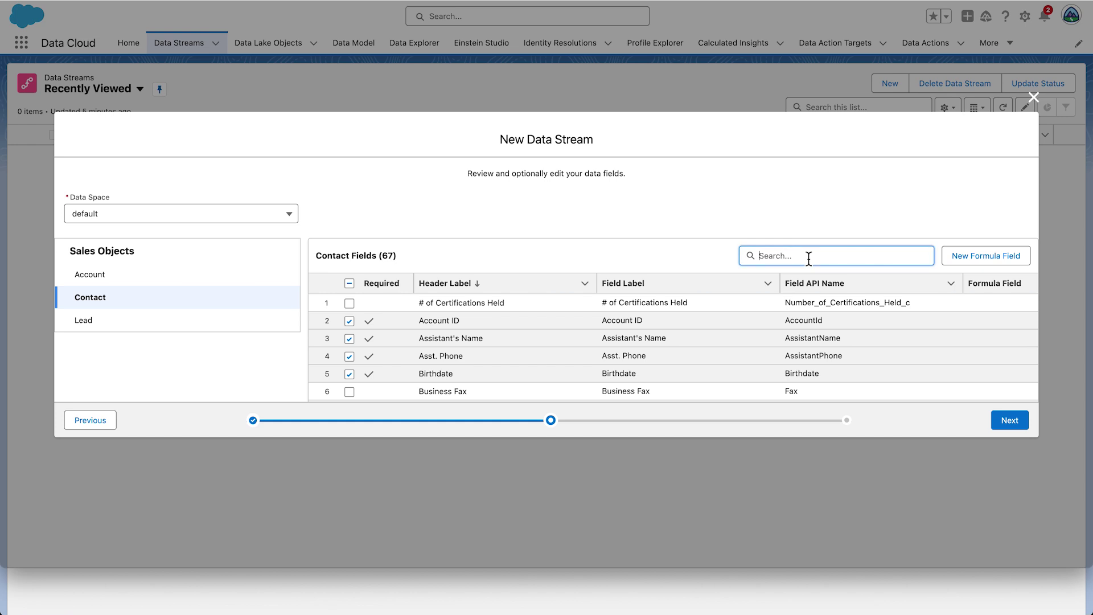
pyautogui.write('Exter')
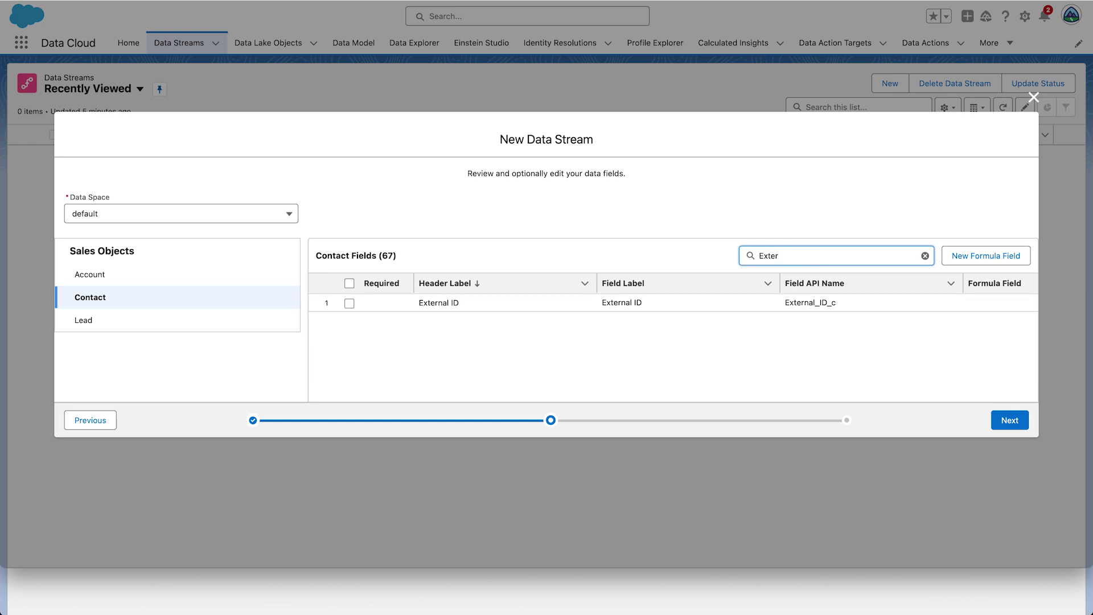
pyautogui.click(349, 304)
pyautogui.moveTo(808, 263); pyautogui.dragTo(733, 263)
pyautogui.press('BackSpace')
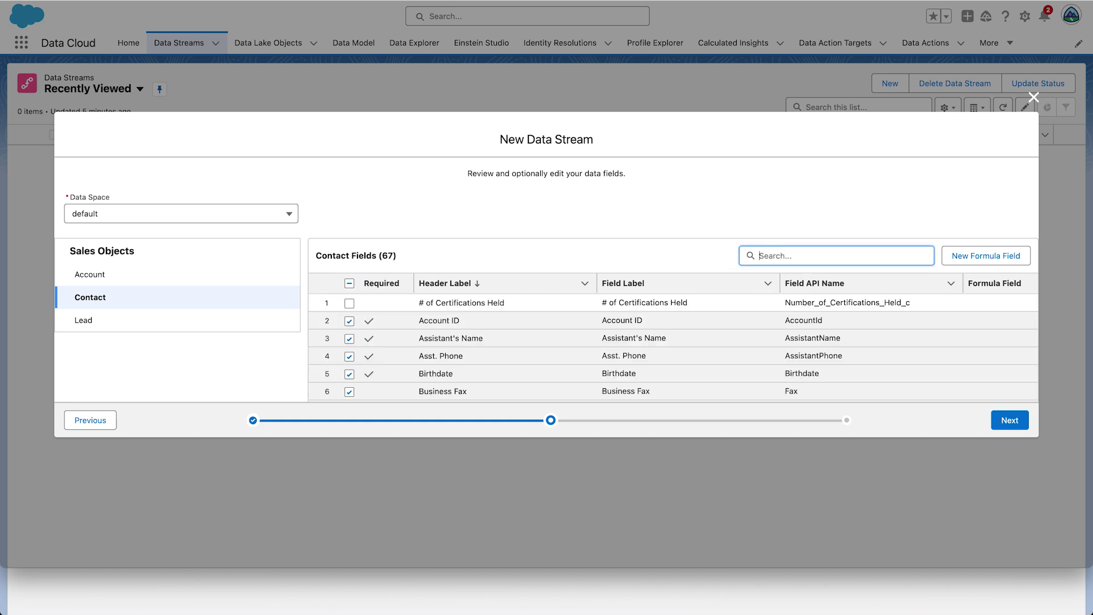
pyautogui.write('Iden')
pyautogui.click(349, 303)
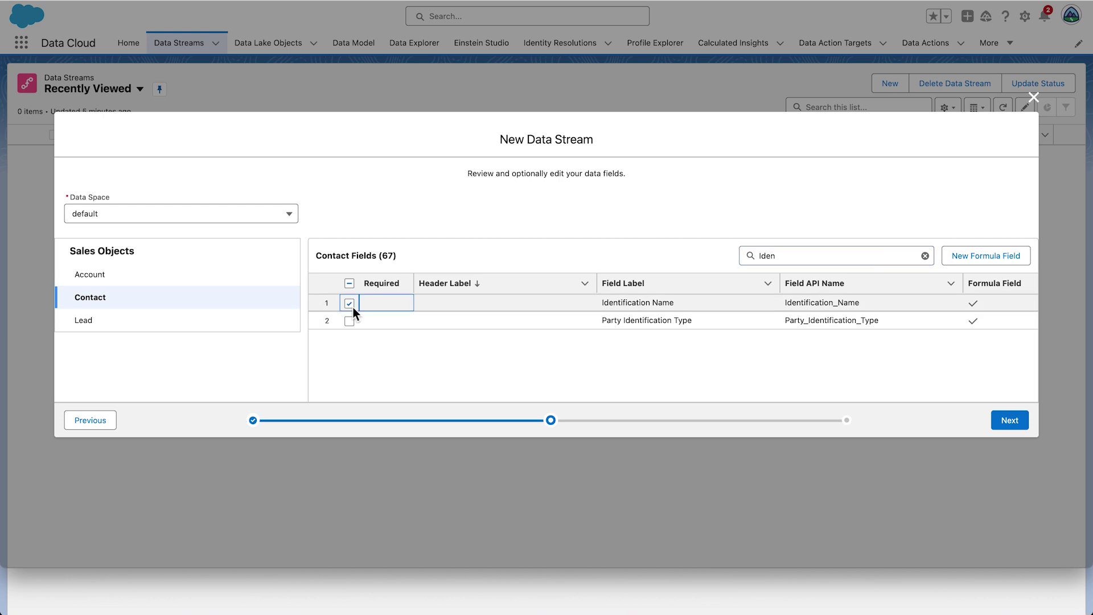
pyautogui.click(349, 321)
# Look up the Mobile Phone and RAVG fields, then clear the search and review all fields.
pyautogui.moveTo(807, 263); pyautogui.dragTo(734, 262)
pyautogui.press('BackSpace')
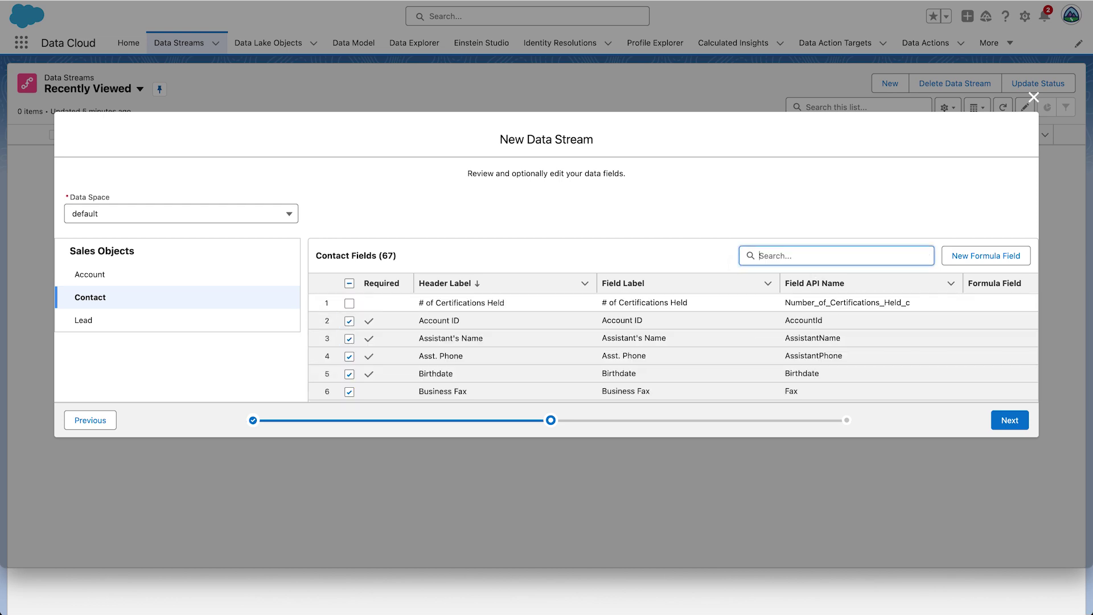
pyautogui.write('Mob')
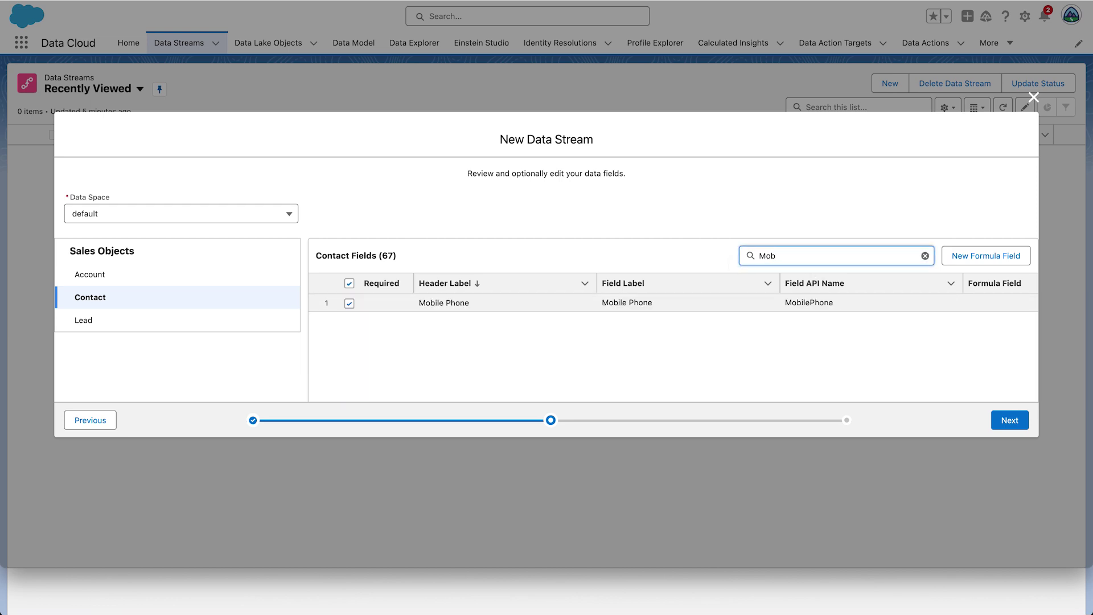
pyautogui.press('BackSpace')
pyautogui.press('BackSpace')
pyautogui.press('BackSpace')
pyautogui.write('Rav')
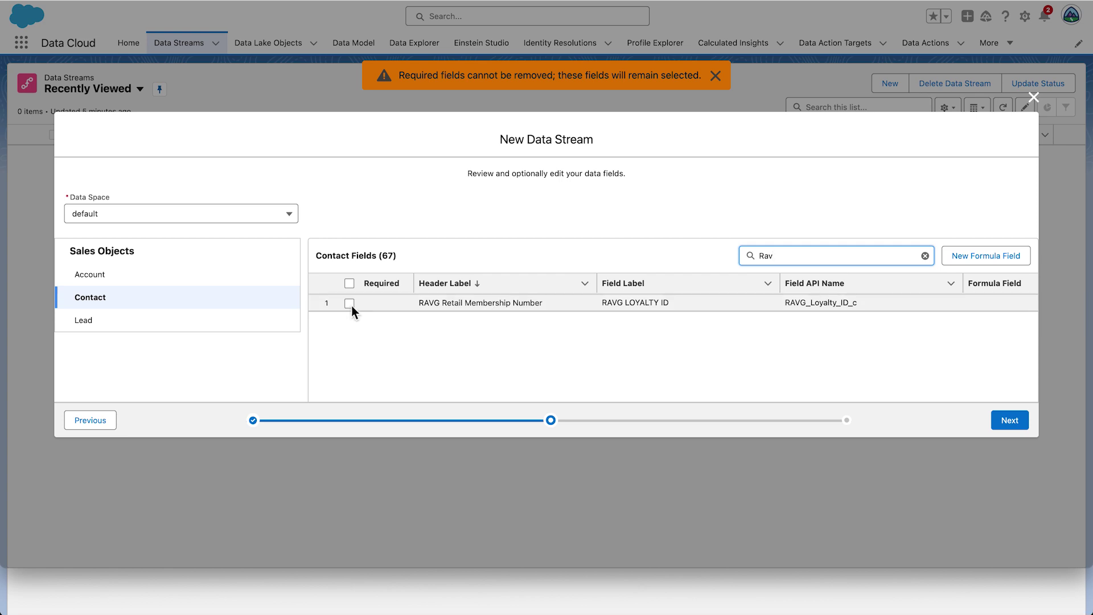
pyautogui.click(925, 255)
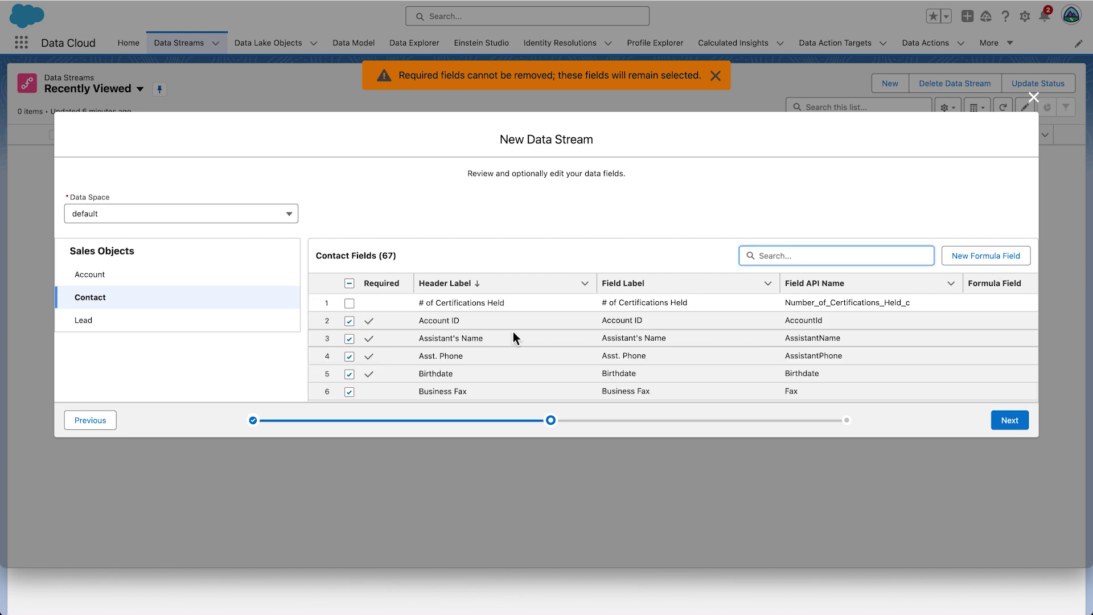
pyautogui.scroll(-5, 513, 336)
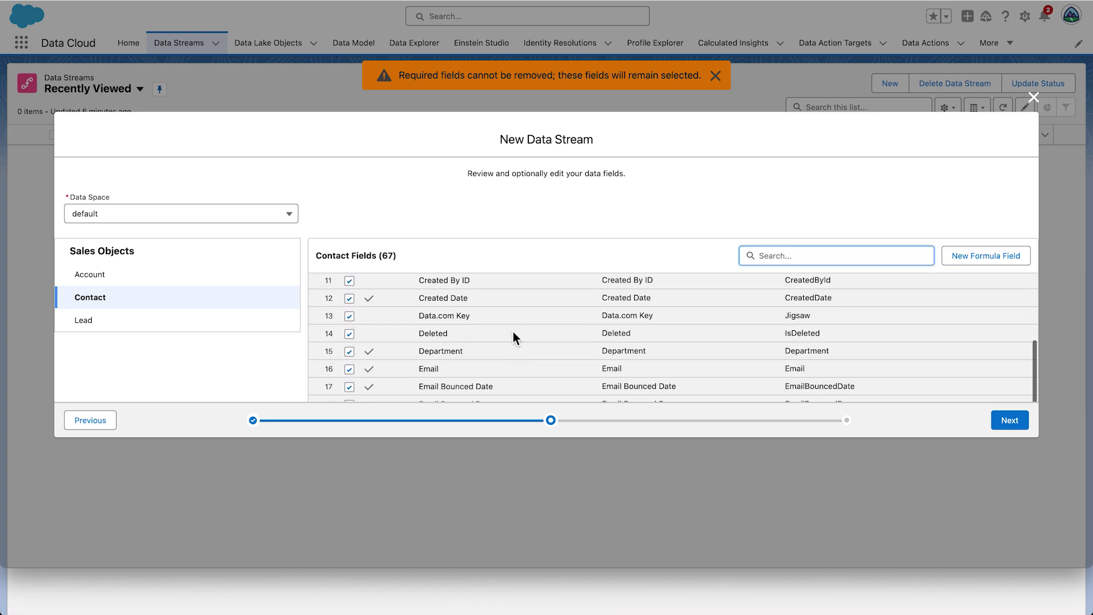
pyautogui.scroll(-10, 514, 342)
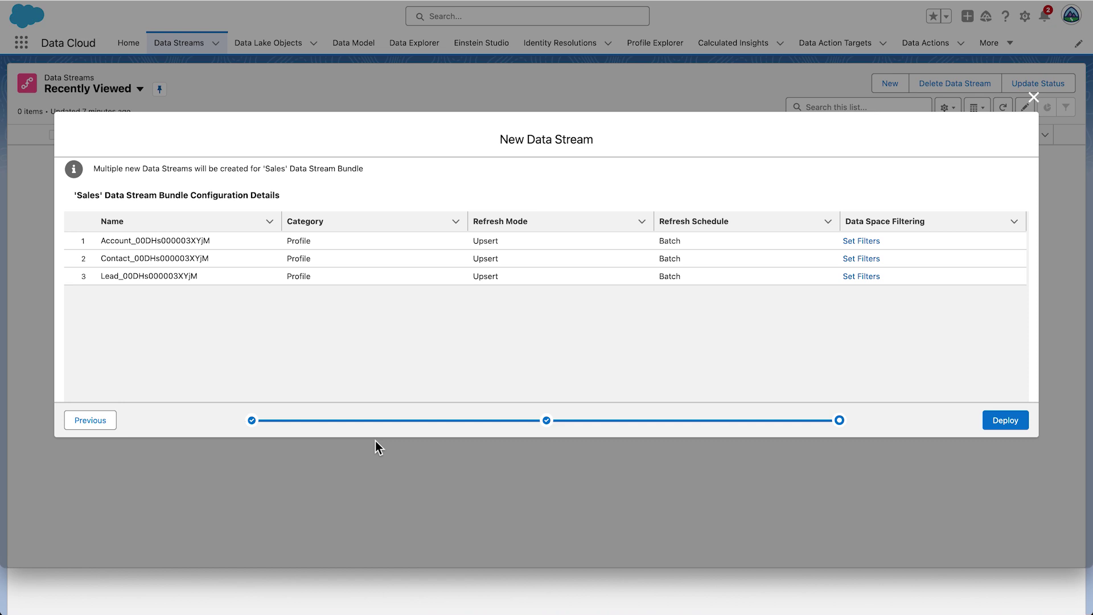
# Deploy the Sales bundle's Account, Contact and Lead streams.
pyautogui.click(1018, 427)
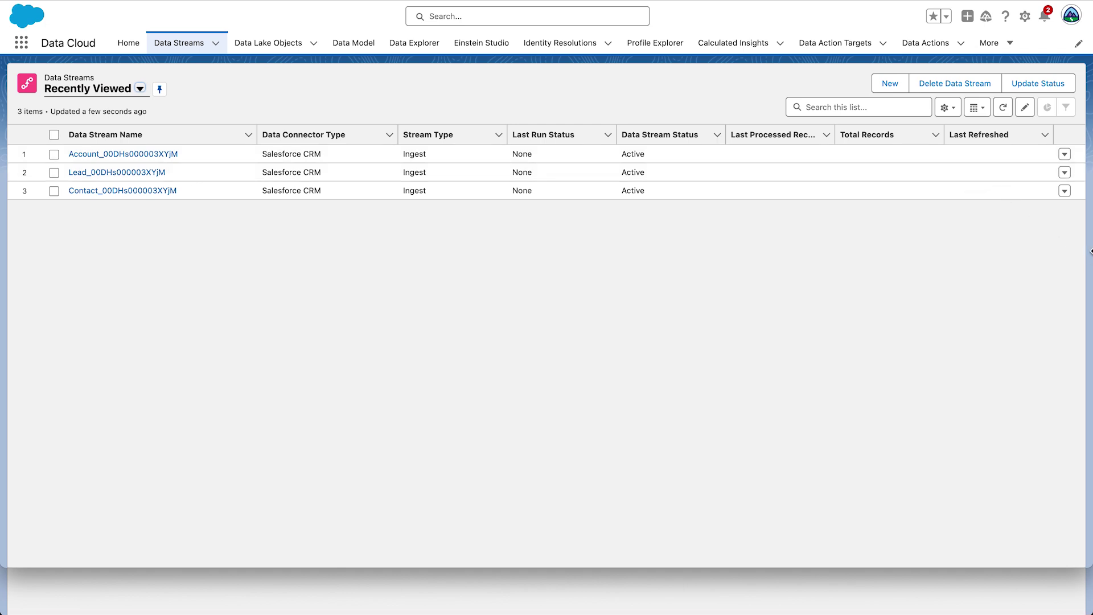
# Run Refresh Now on the Contact data stream and reload the streams list.
pyautogui.click(1065, 191)
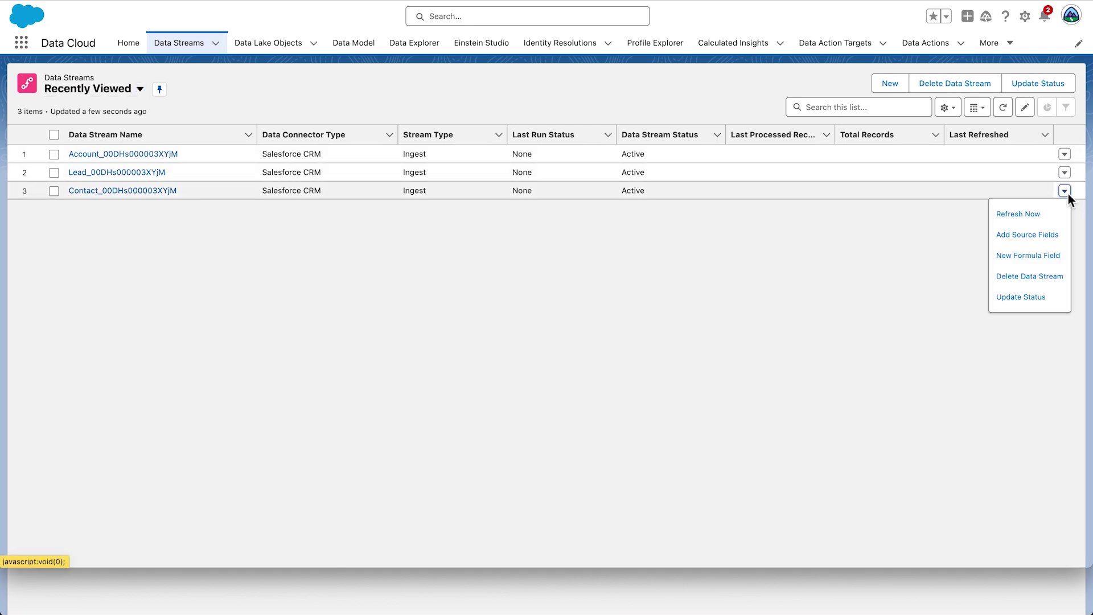
pyautogui.click(1034, 214)
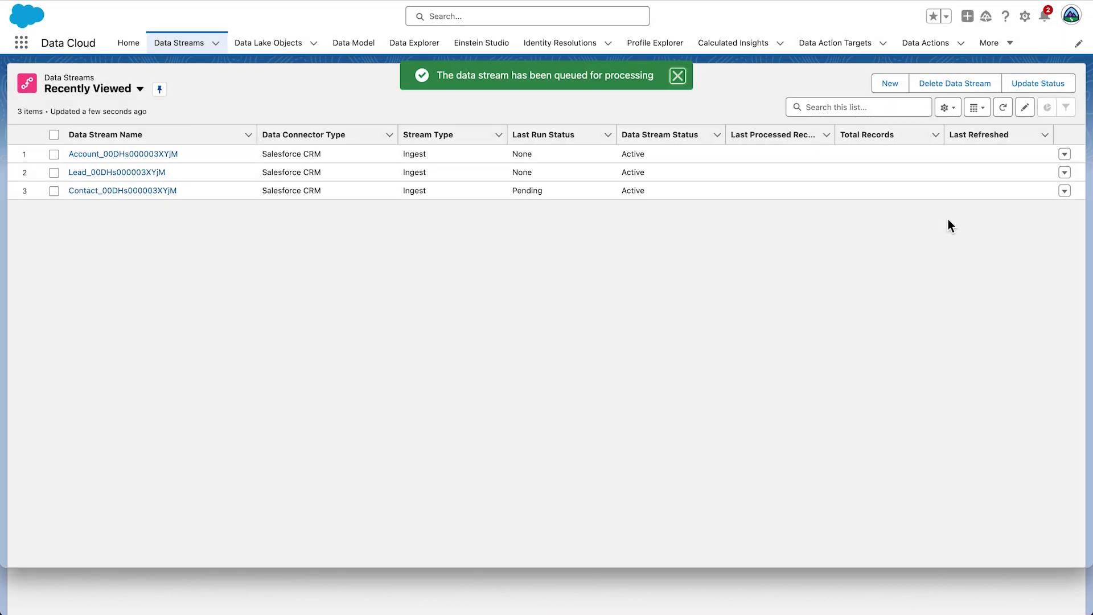
pyautogui.click(1005, 108)
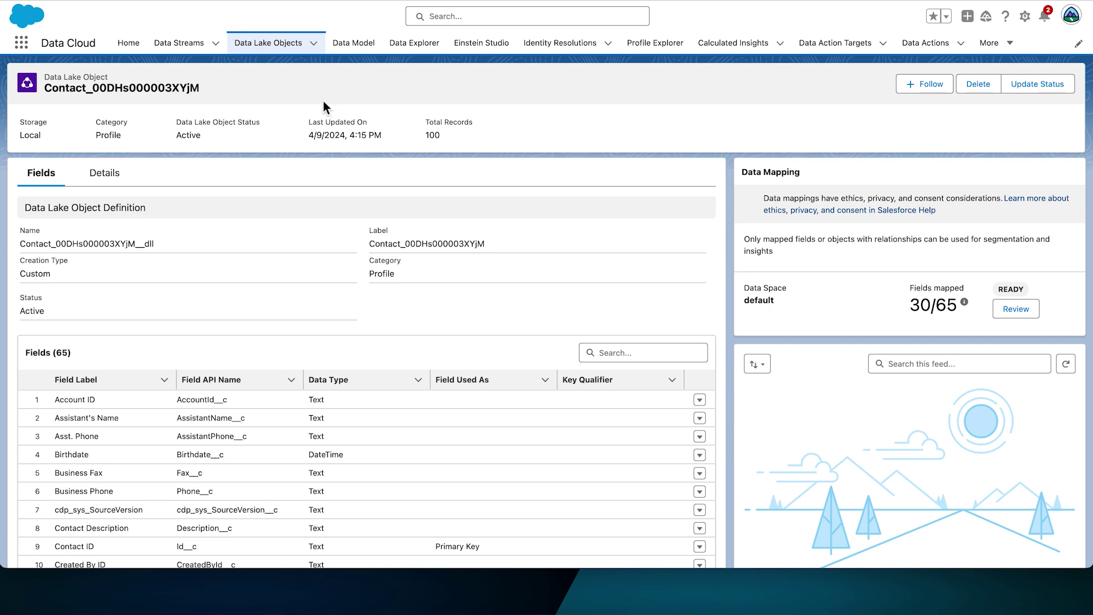
# Return to the Data Streams list and review the Contact object's field mappings.
pyautogui.click(187, 48)
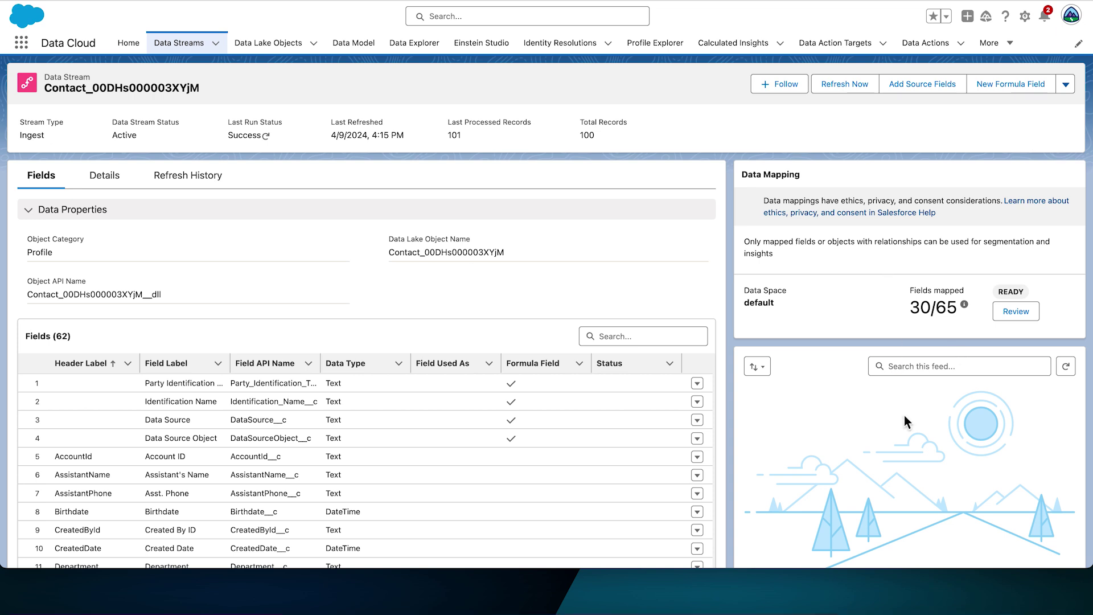
pyautogui.click(1016, 311)
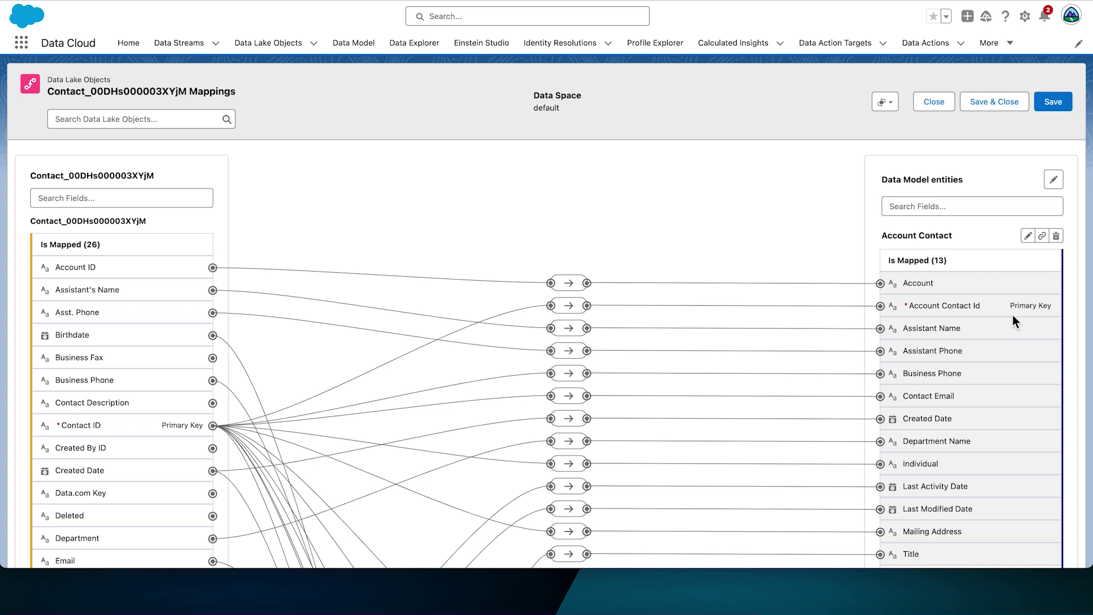
pyautogui.scroll(-5, 1012, 316)
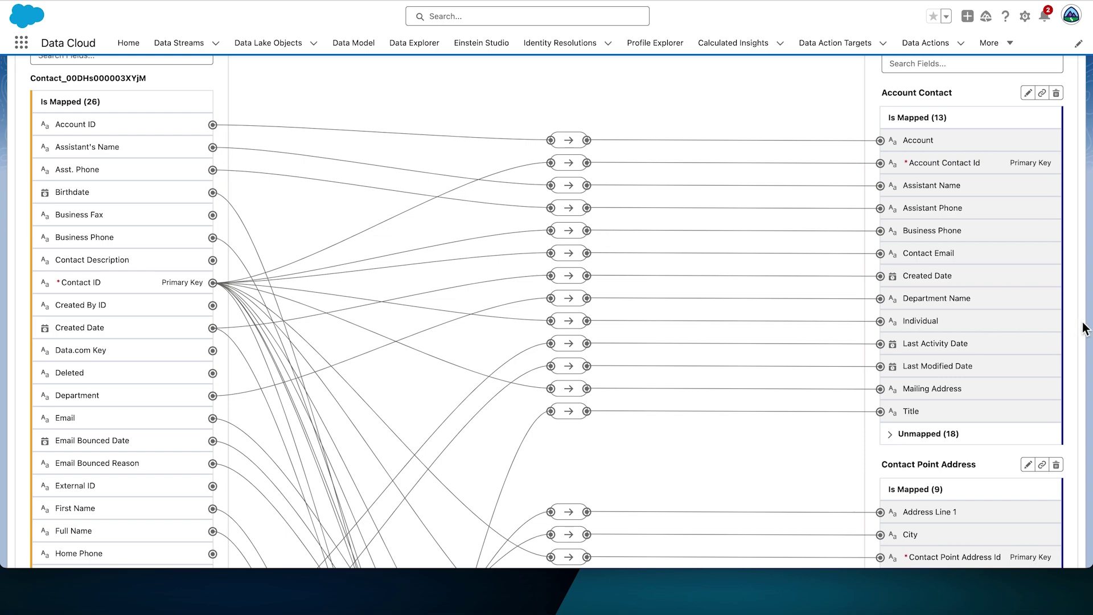
pyautogui.scroll(-8, 1083, 322)
pyautogui.scroll(-17, 1083, 329)
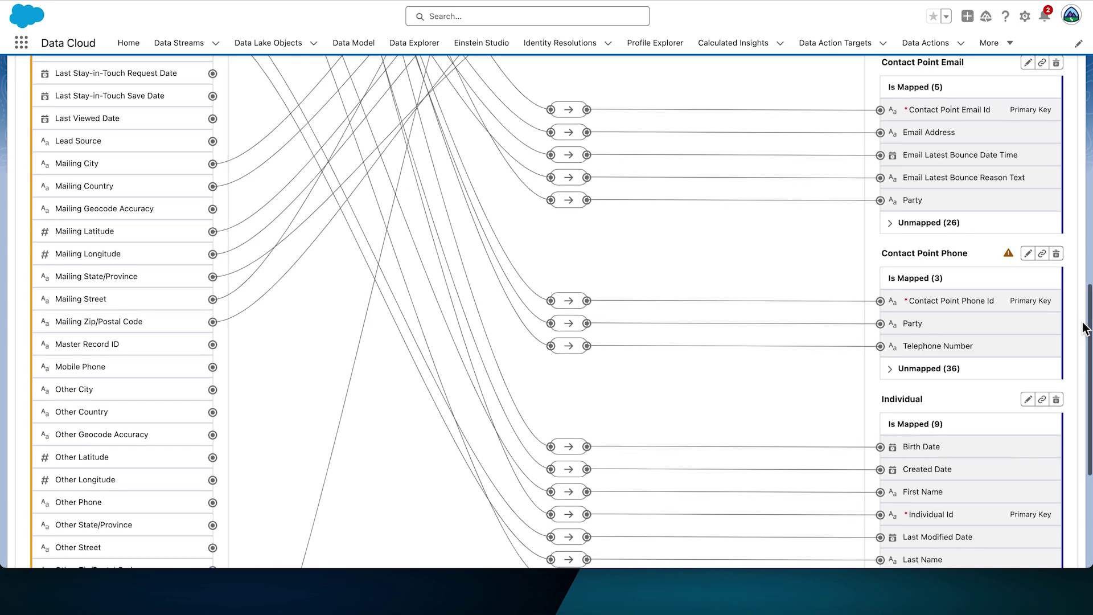
pyautogui.scroll(-10, 1083, 329)
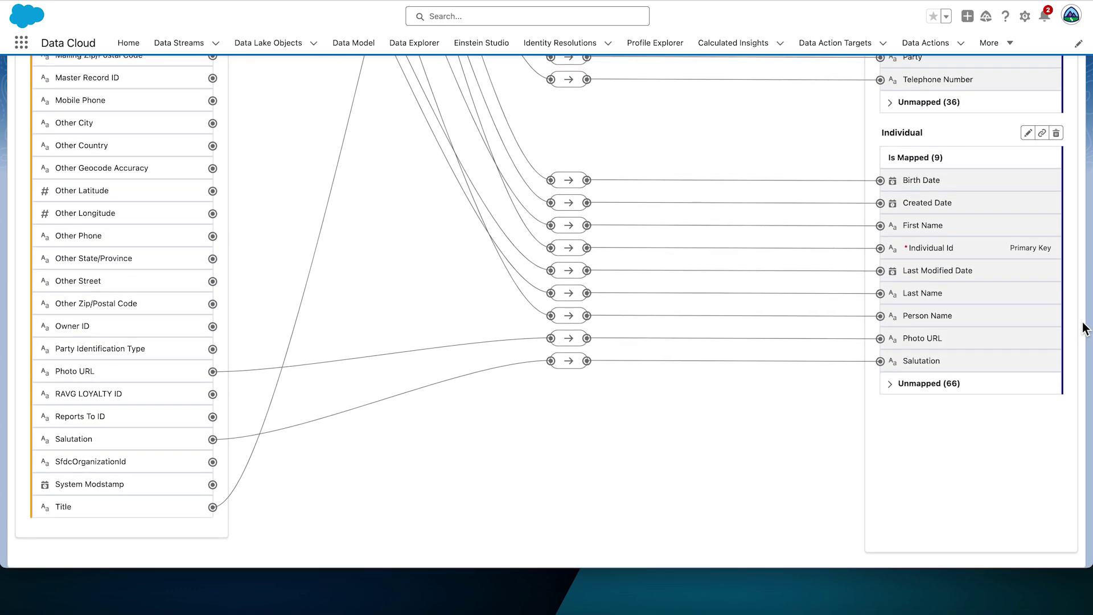
pyautogui.scroll(4, 1083, 329)
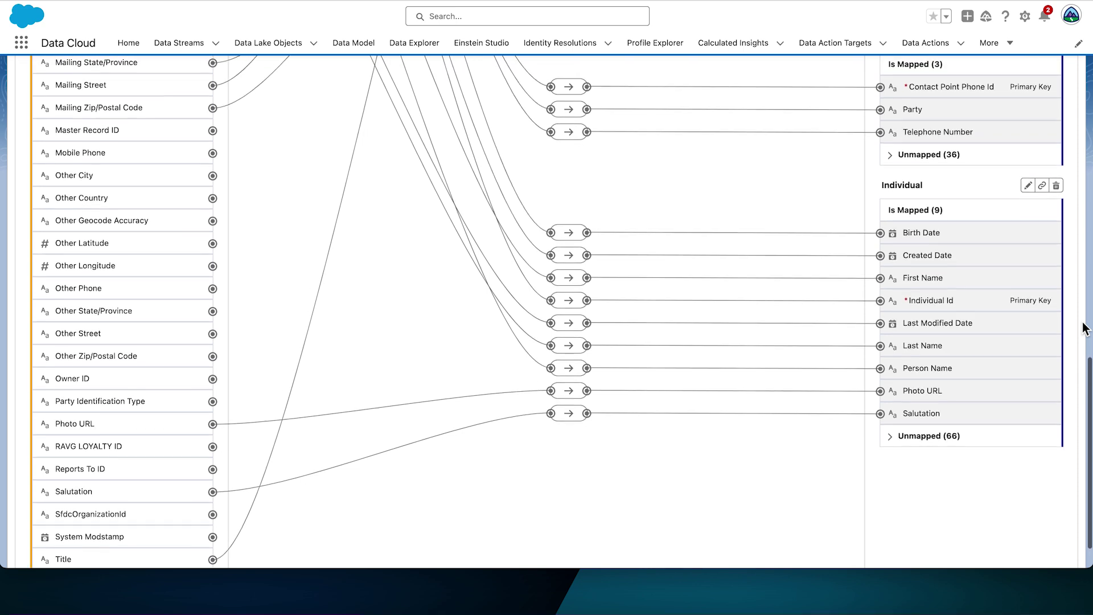
pyautogui.scroll(3, 1083, 328)
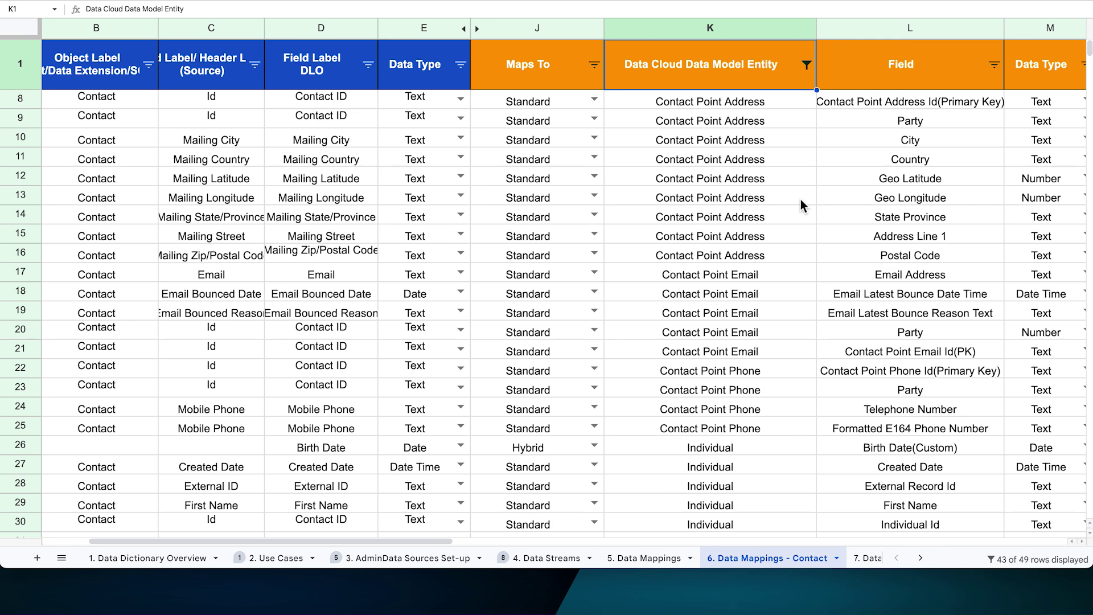
# Scroll through the Individual, Loyalty and Party Identification rows of the '6. Data Mappings - Contact' sheet.
pyautogui.scroll(-5, 787, 433)
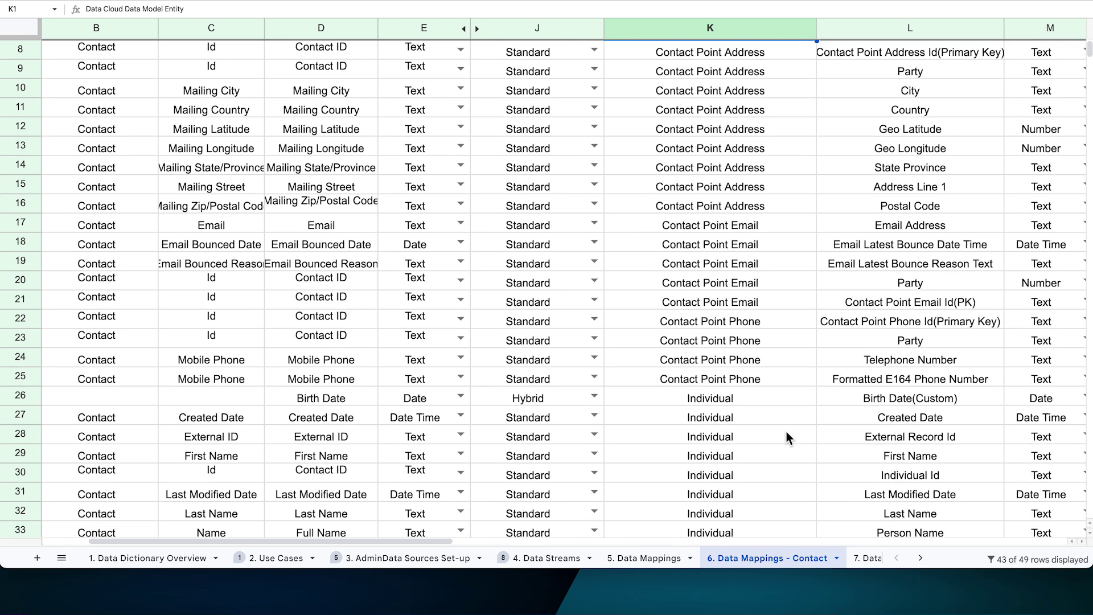
pyautogui.scroll(-5, 787, 431)
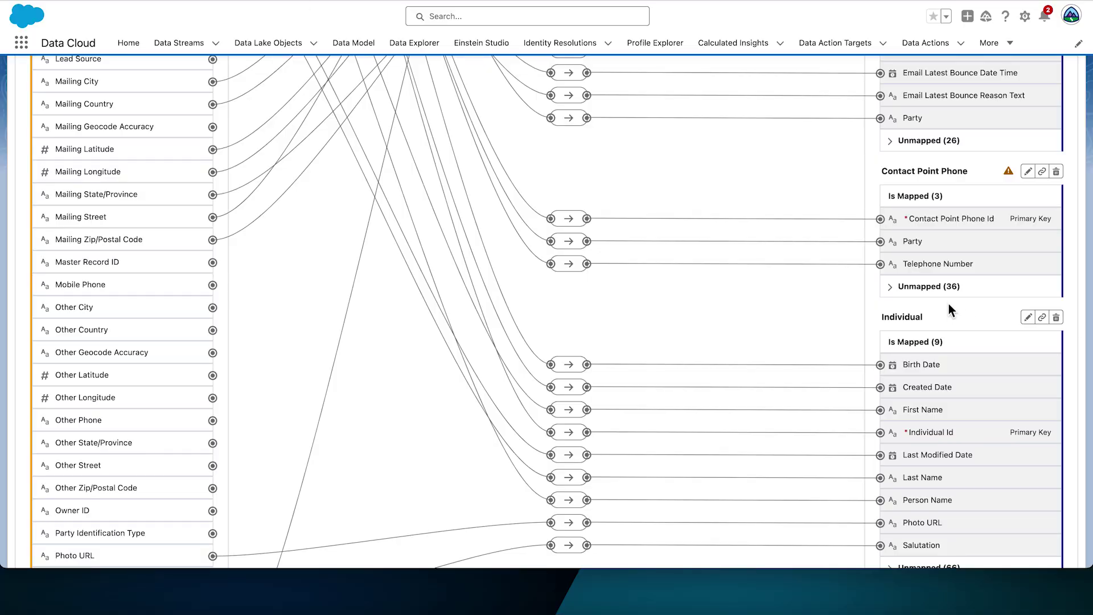
pyautogui.scroll(15, 948, 308)
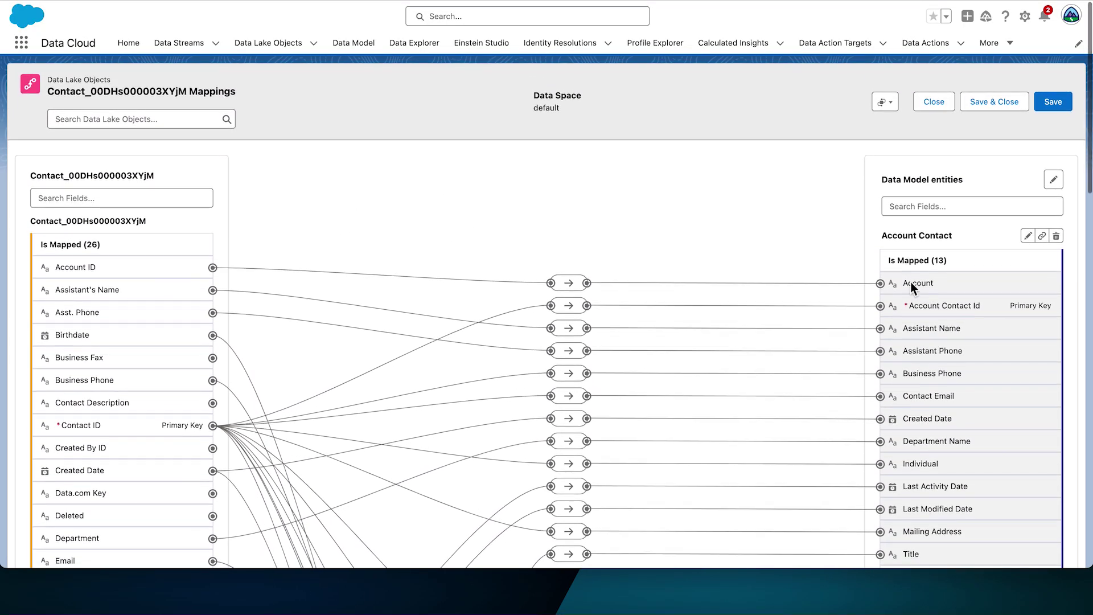
# Delete the Account Contact object along with all of its field mappings.
pyautogui.click(1057, 236)
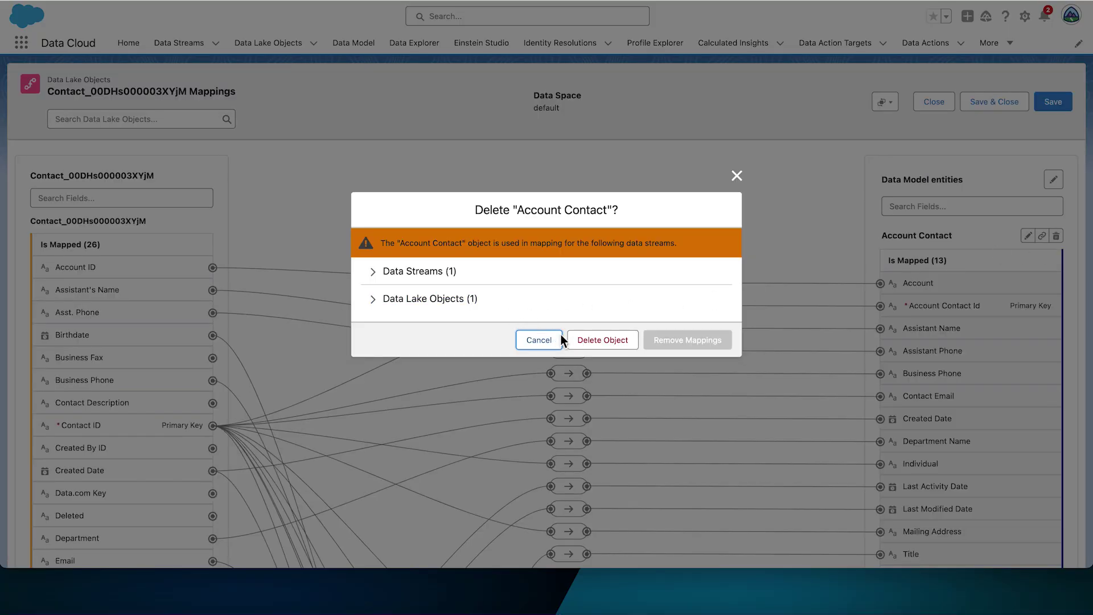
pyautogui.click(604, 341)
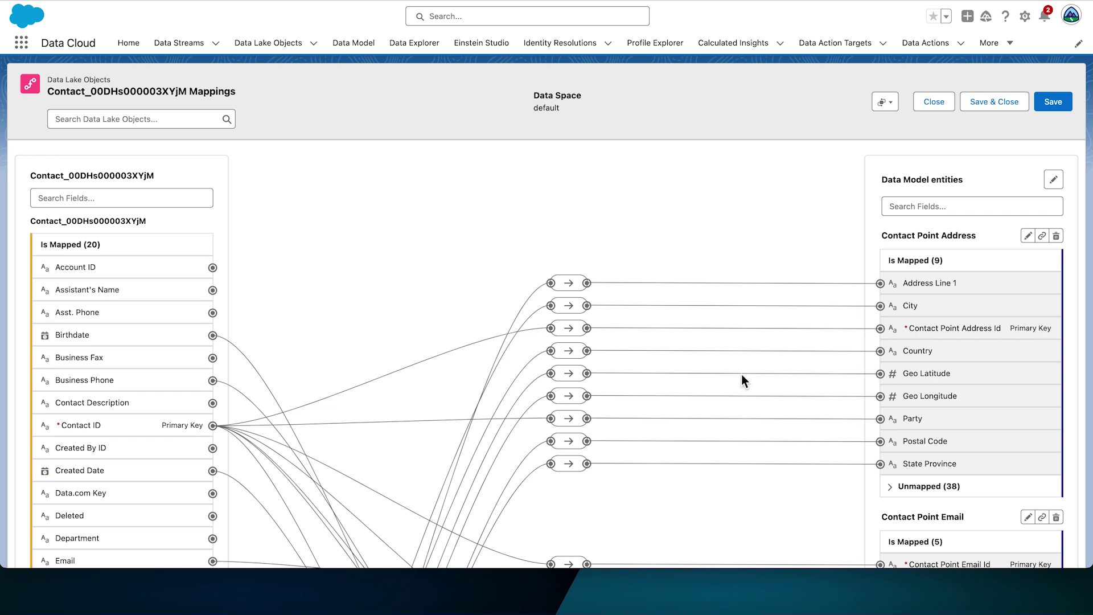
pyautogui.scroll(-10, 742, 374)
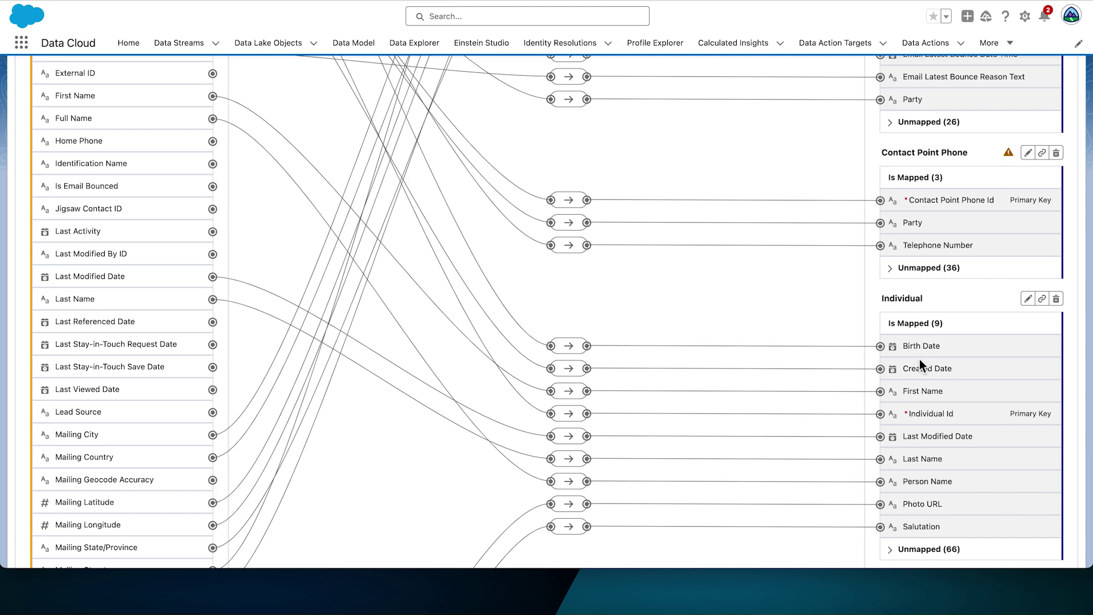
pyautogui.scroll(4, 107, 361)
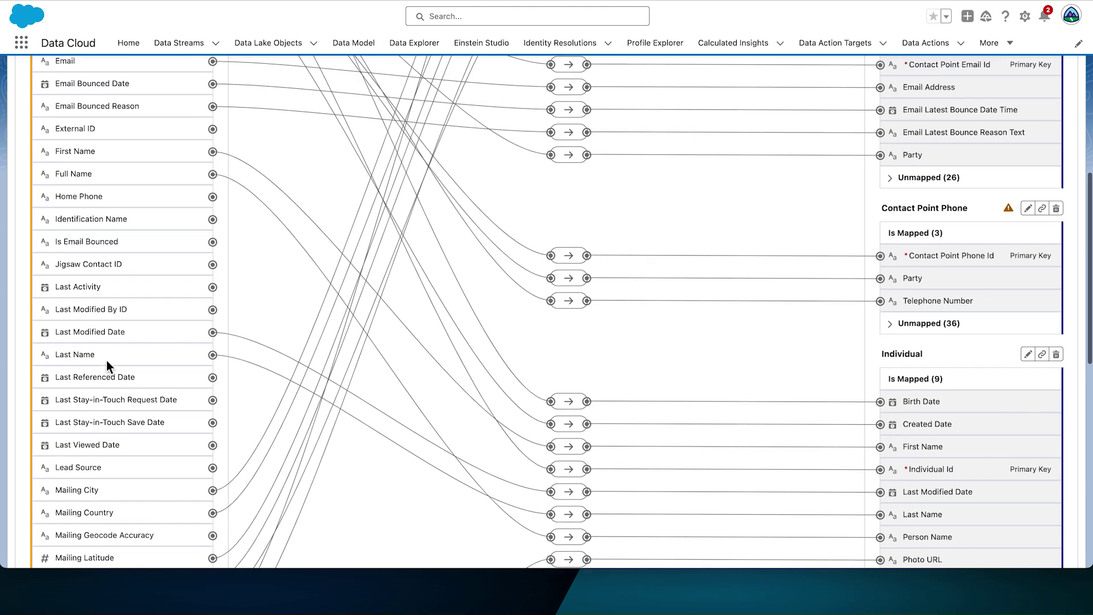
pyautogui.scroll(3, 107, 361)
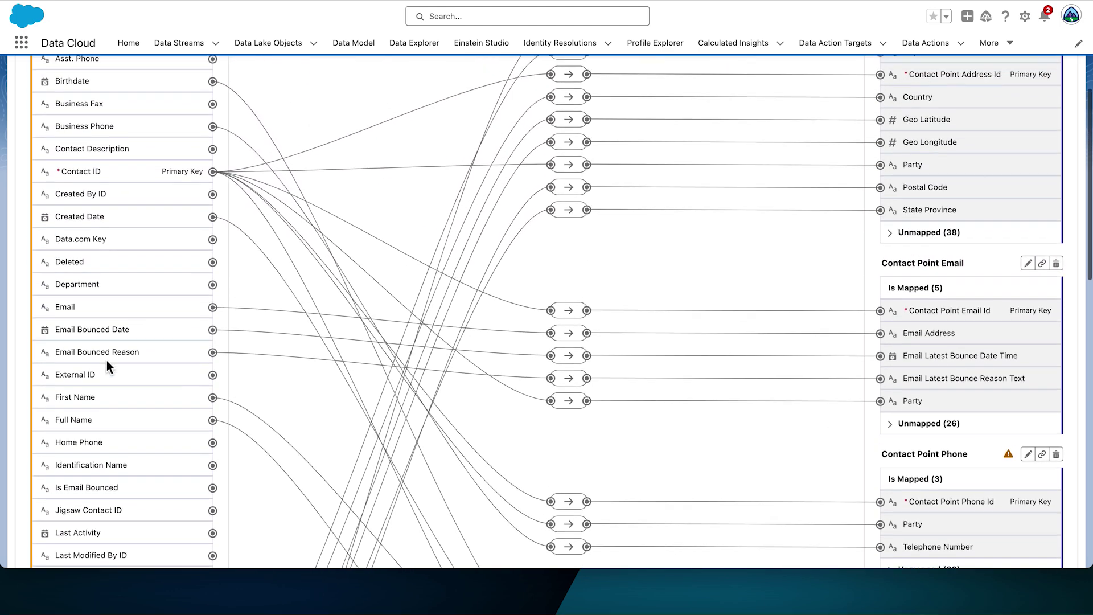
pyautogui.scroll(1, 107, 361)
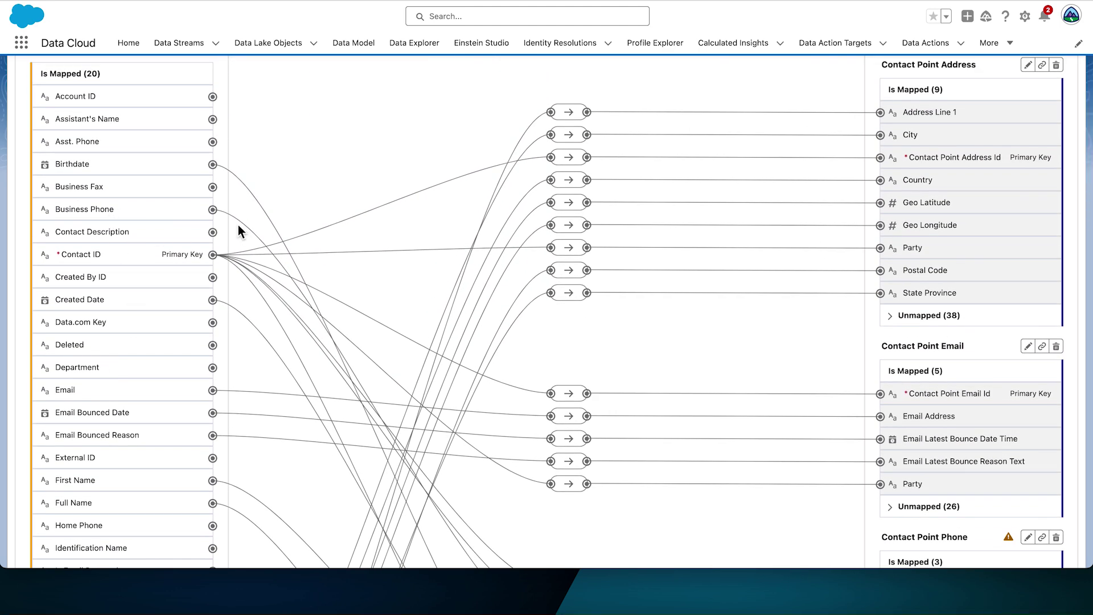
pyautogui.scroll(-4, 994, 441)
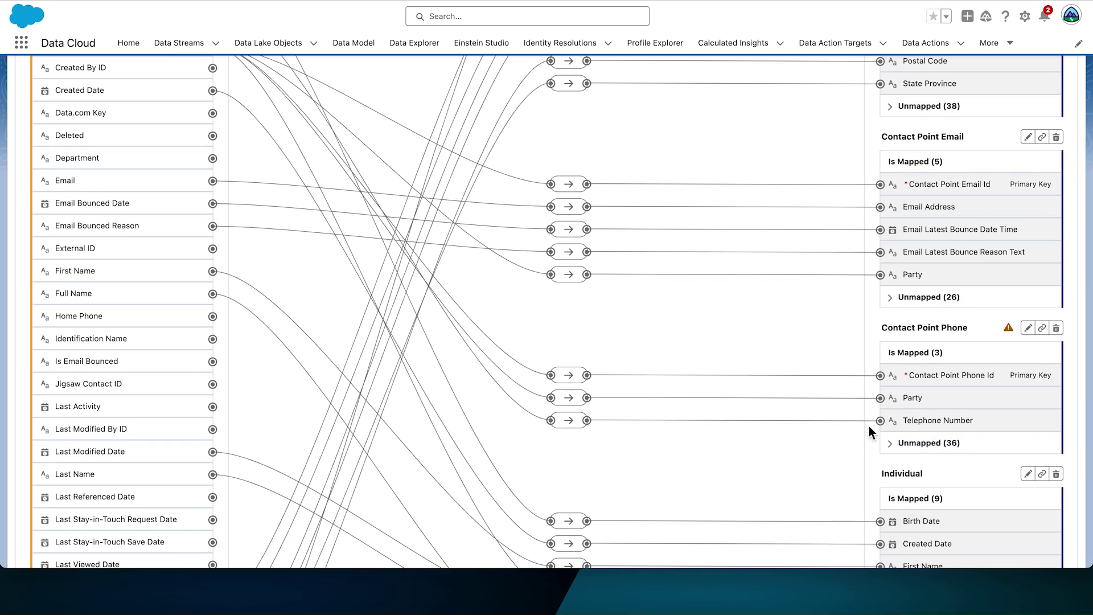
# Delete the Business Phone to Telephone Number mapping.
pyautogui.click(570, 421)
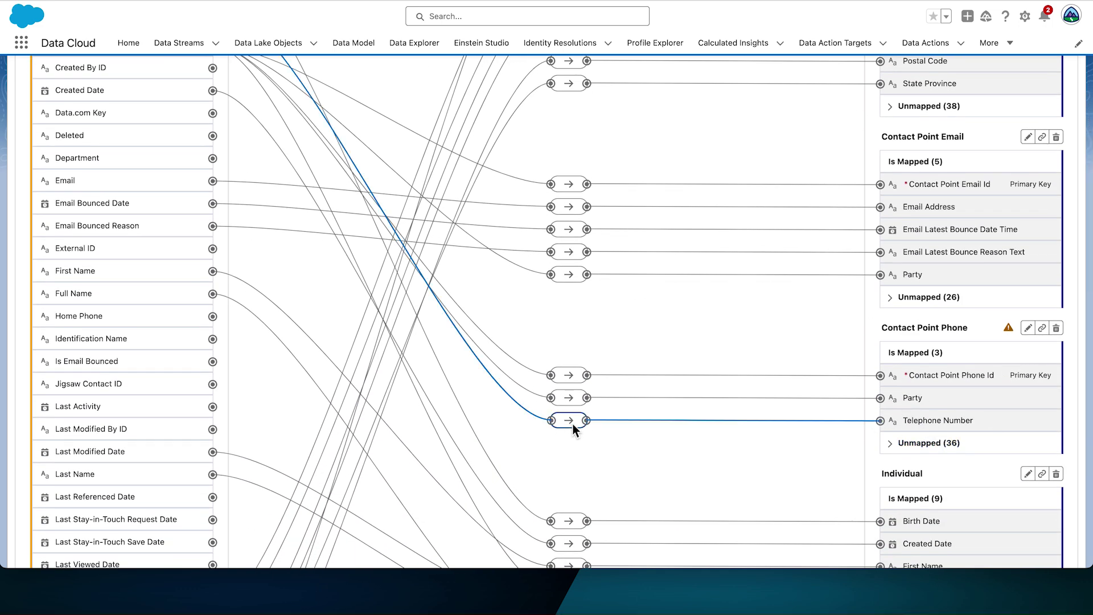
pyautogui.click(569, 421)
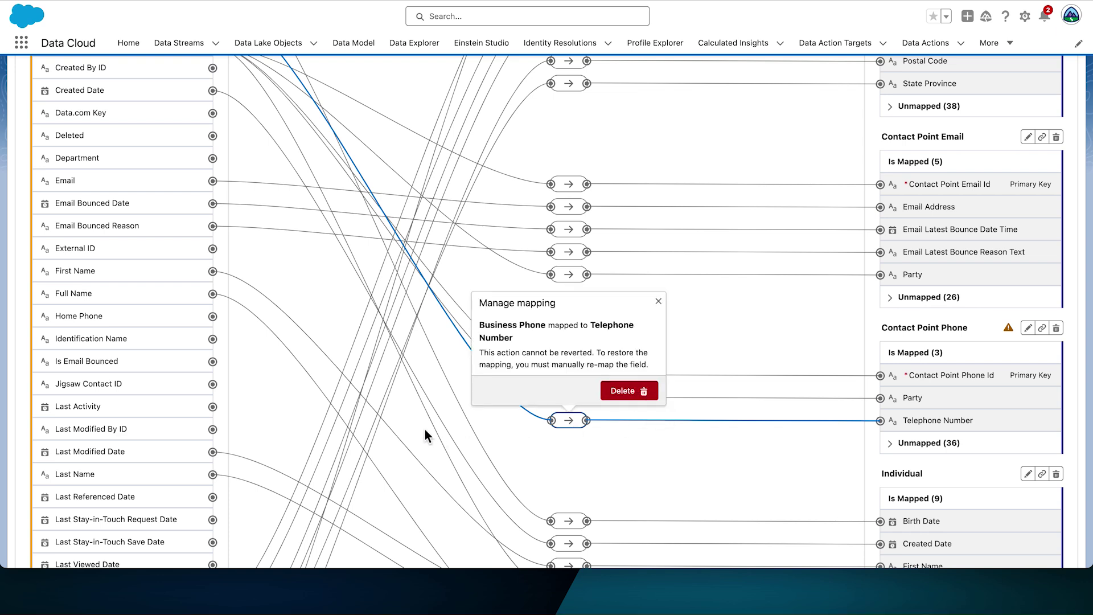
pyautogui.scroll(1, 425, 430)
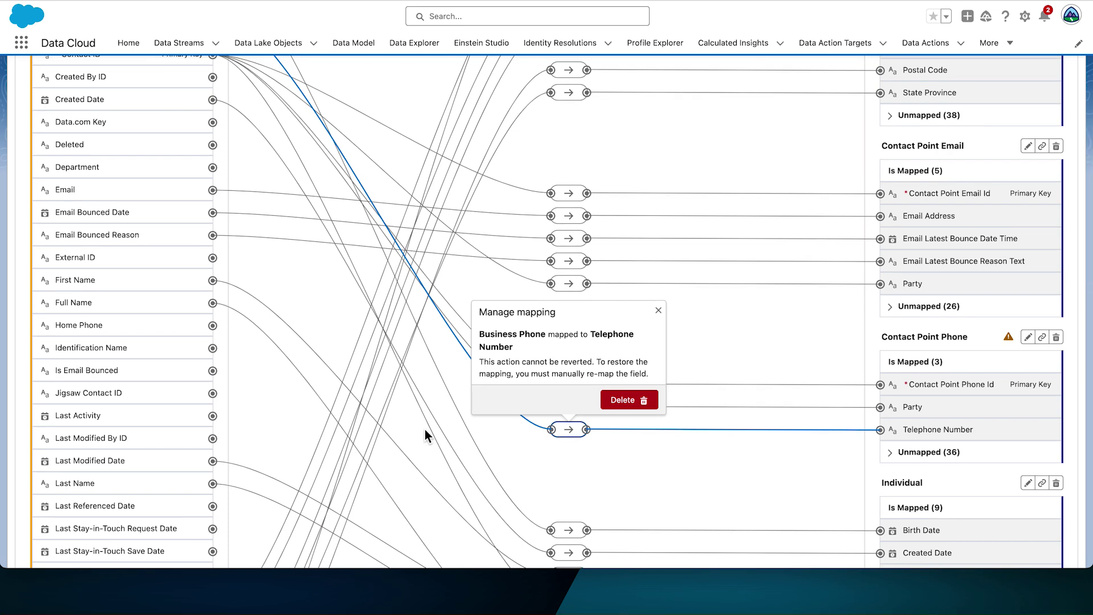
pyautogui.click(629, 399)
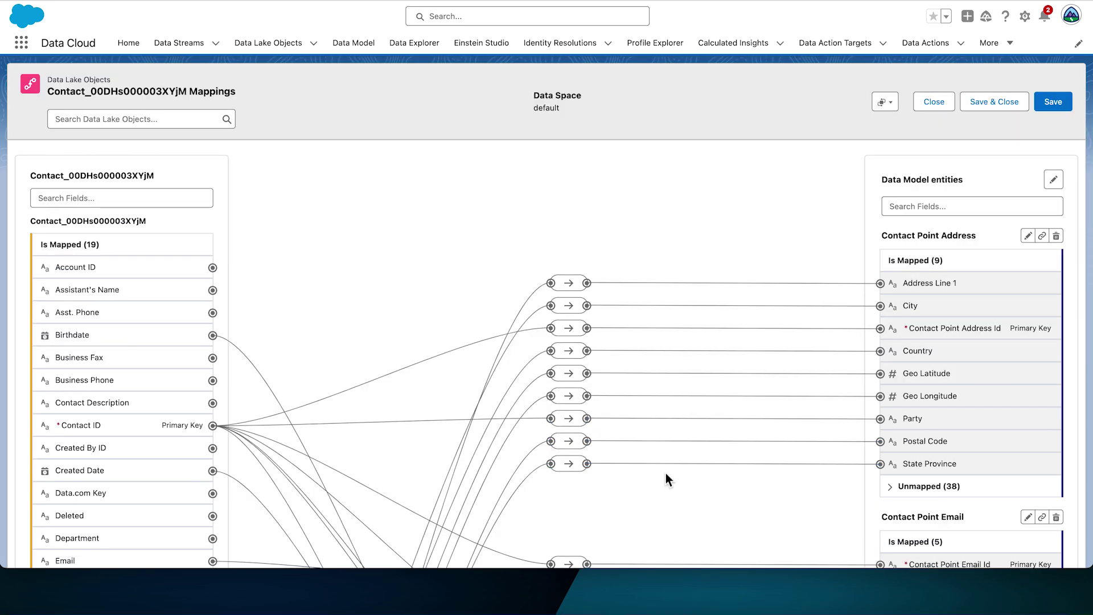
pyautogui.scroll(-1, 666, 473)
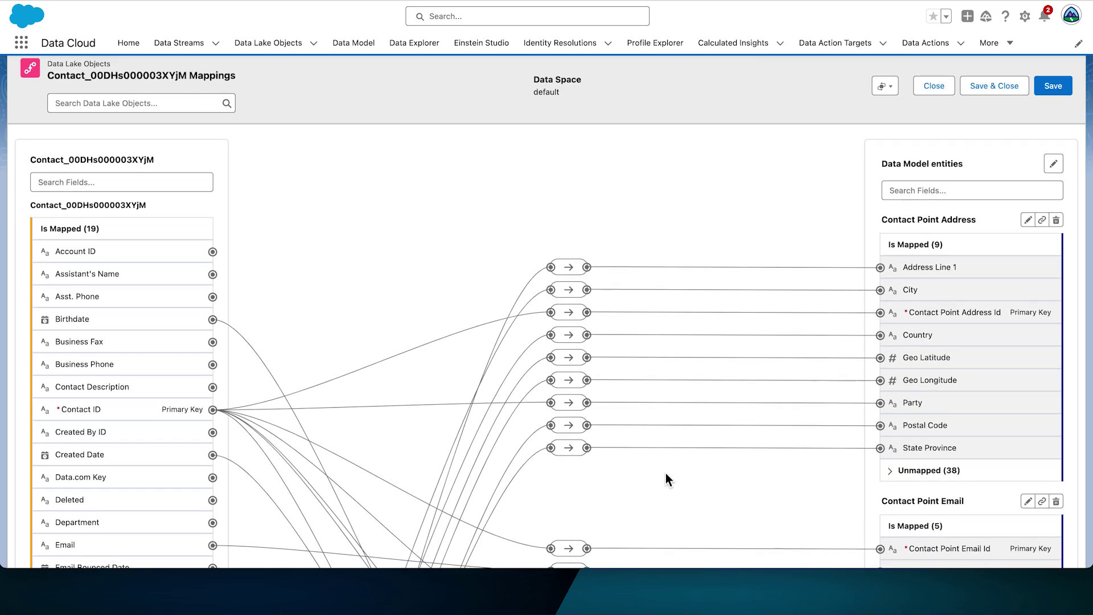
# Map Mobile Phone to Telephone Number and Formatted E164 Phone Number, then save.
pyautogui.click(105, 190)
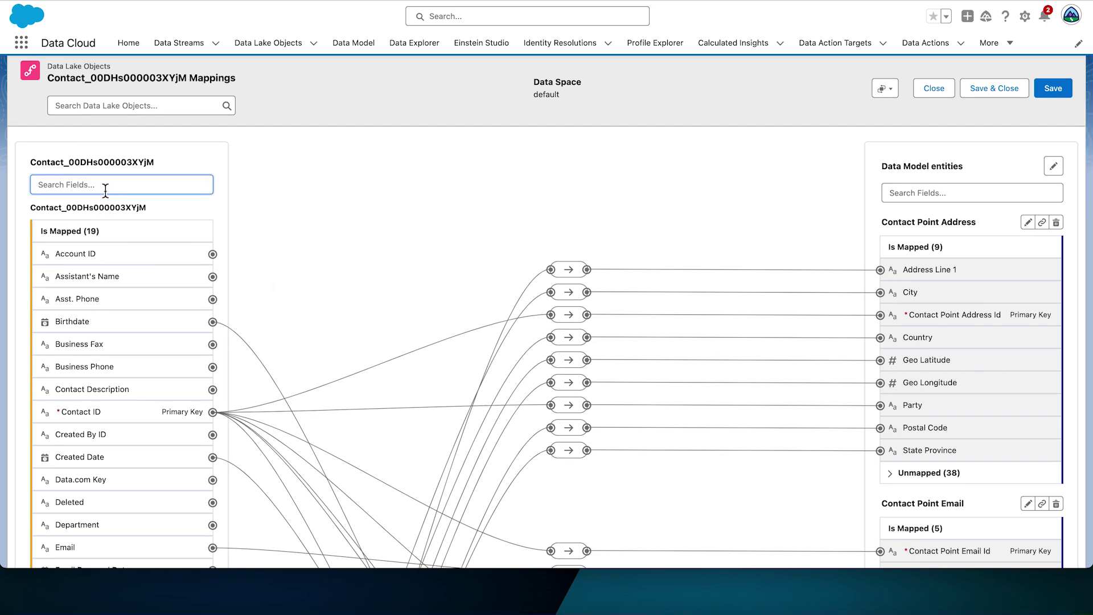
pyautogui.write('Mobile')
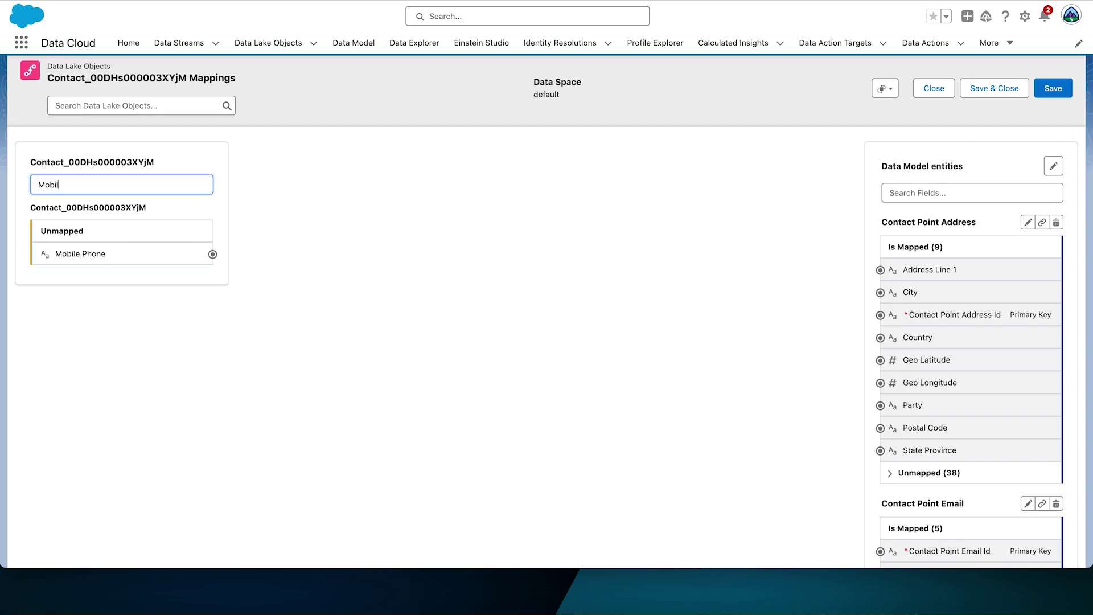
pyautogui.click(930, 195)
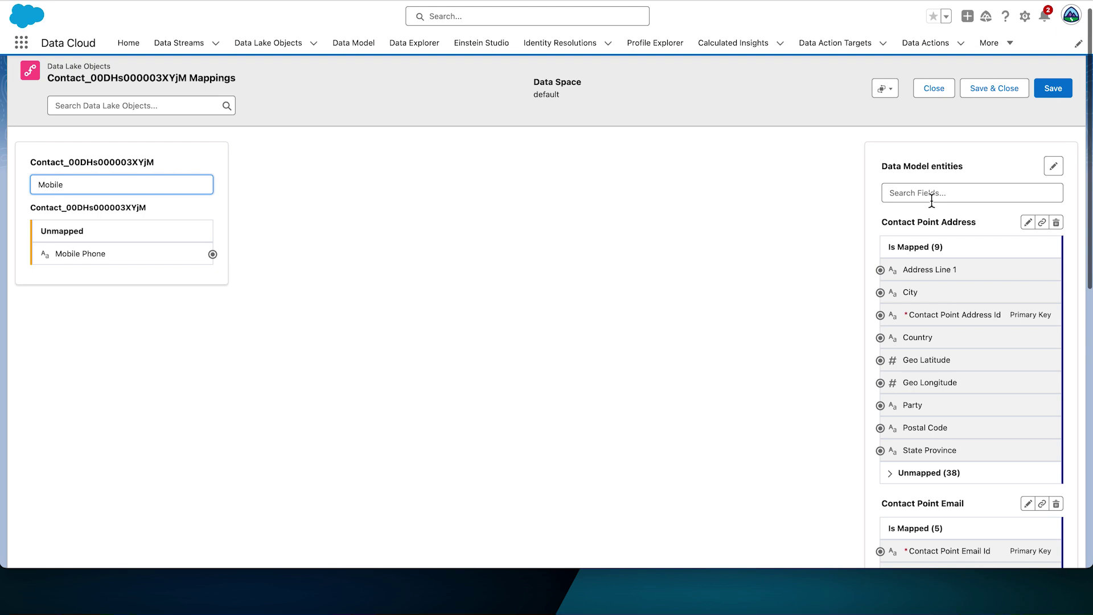
pyautogui.write('tele')
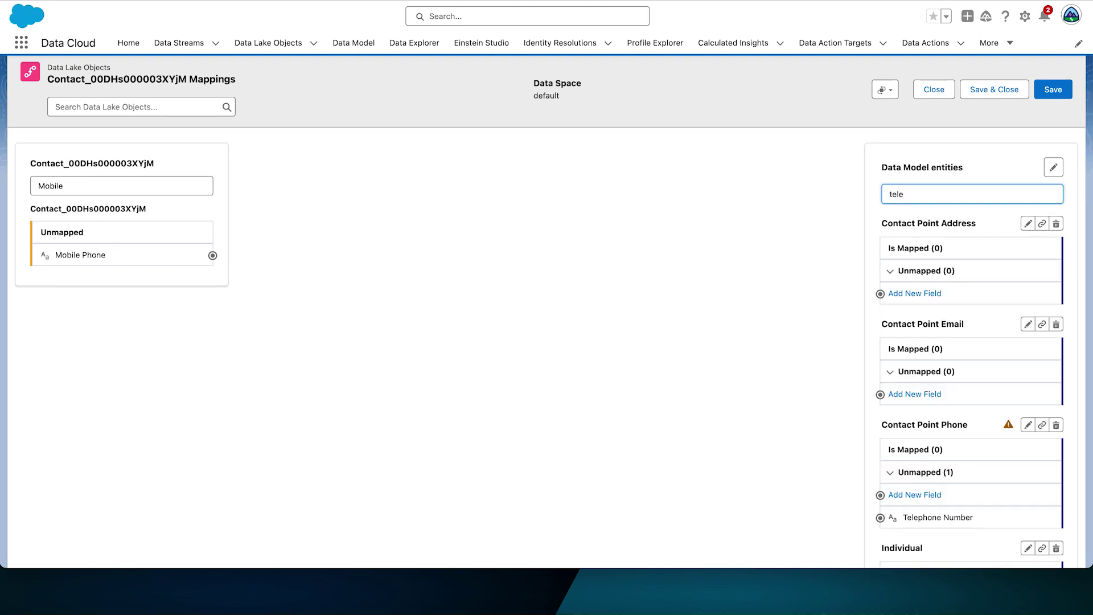
pyautogui.click(200, 258)
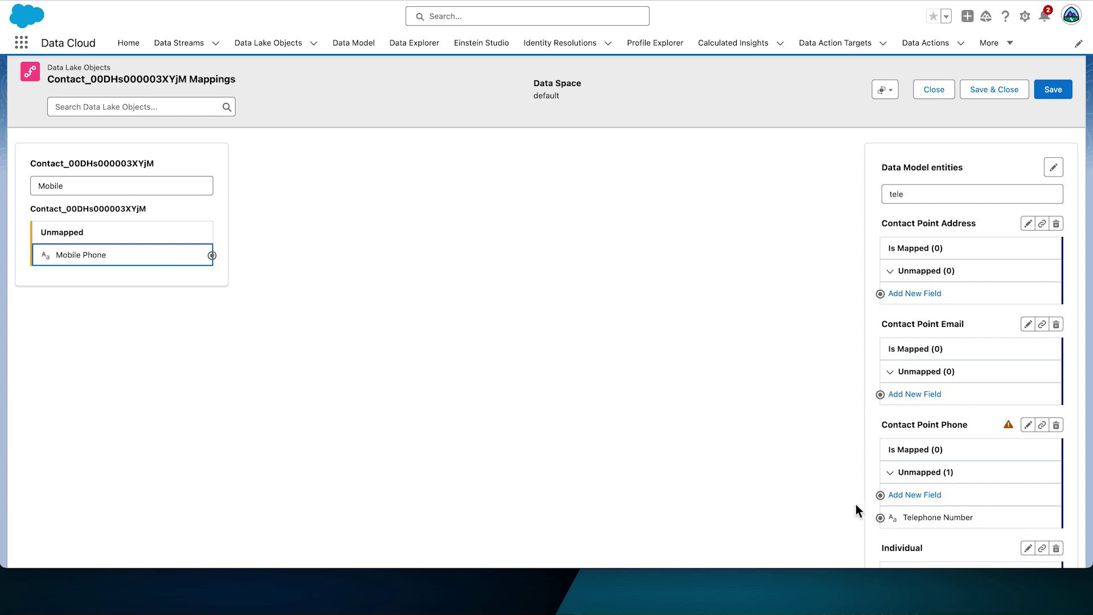
pyautogui.click(884, 520)
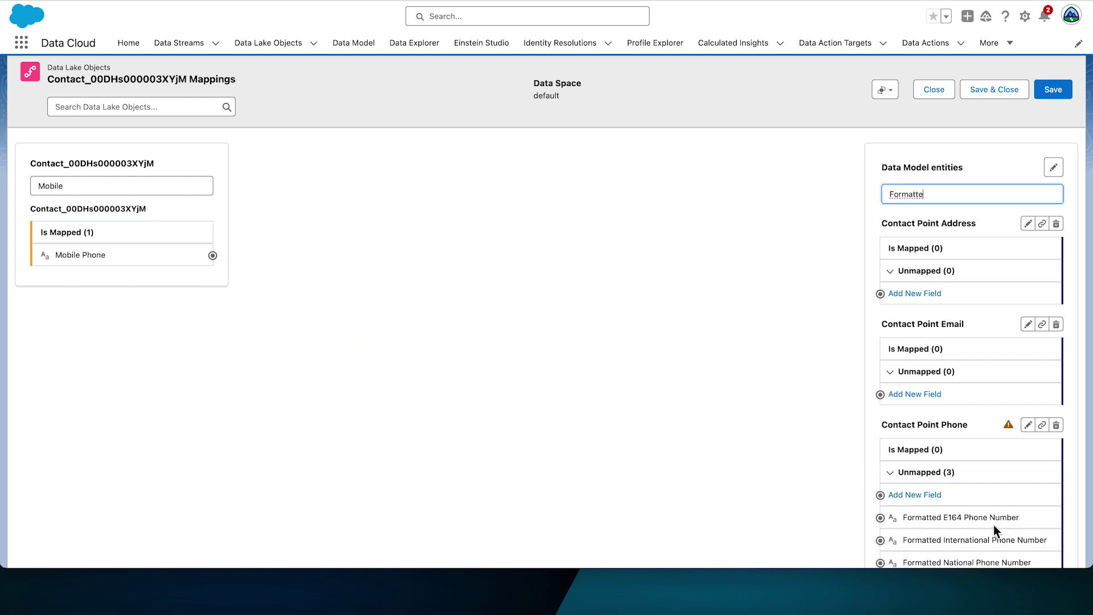
pyautogui.click(196, 258)
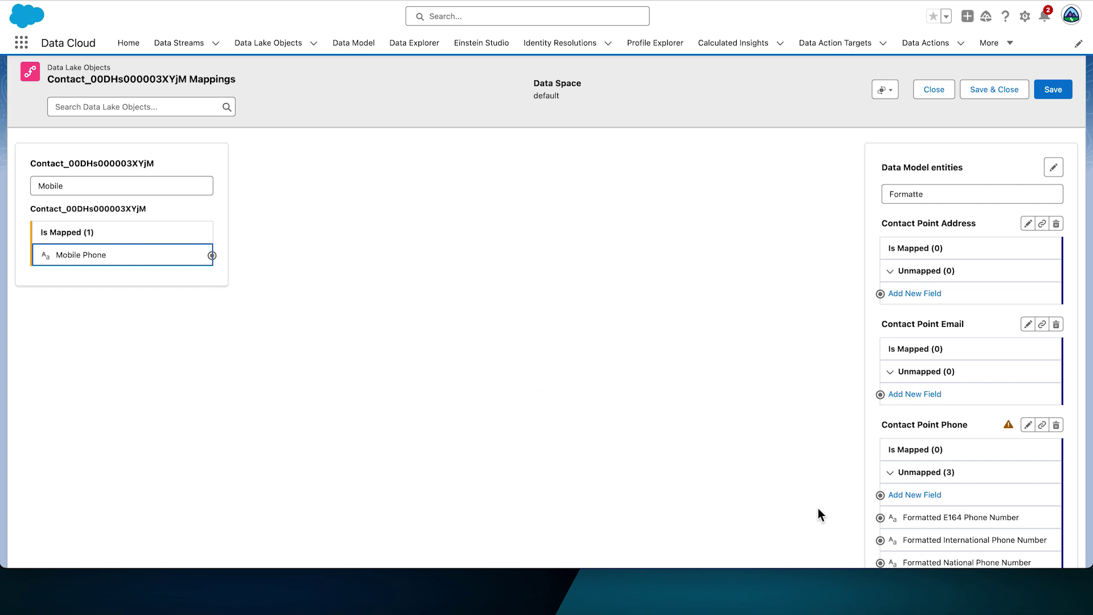
pyautogui.click(887, 525)
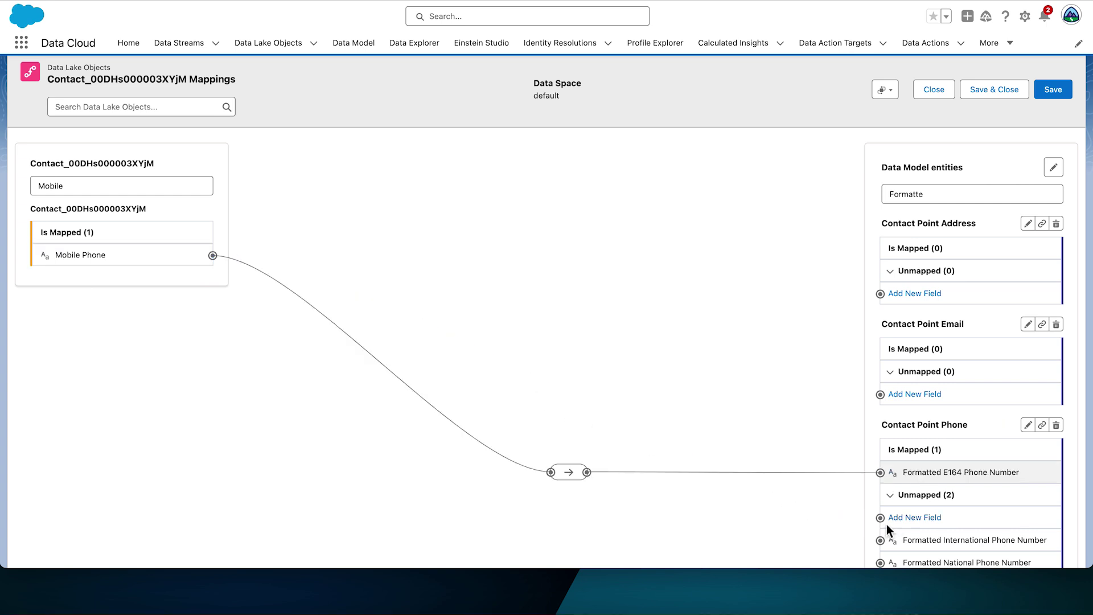
pyautogui.click(1061, 92)
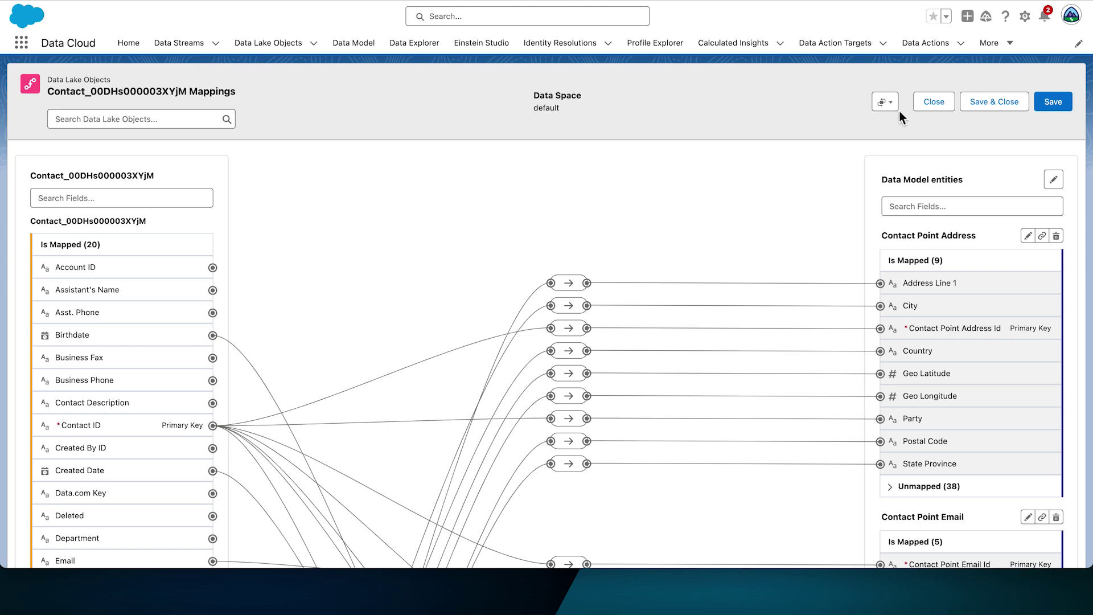
# Switch the mappings to table view and show the Individual object's field mappings.
pyautogui.click(887, 102)
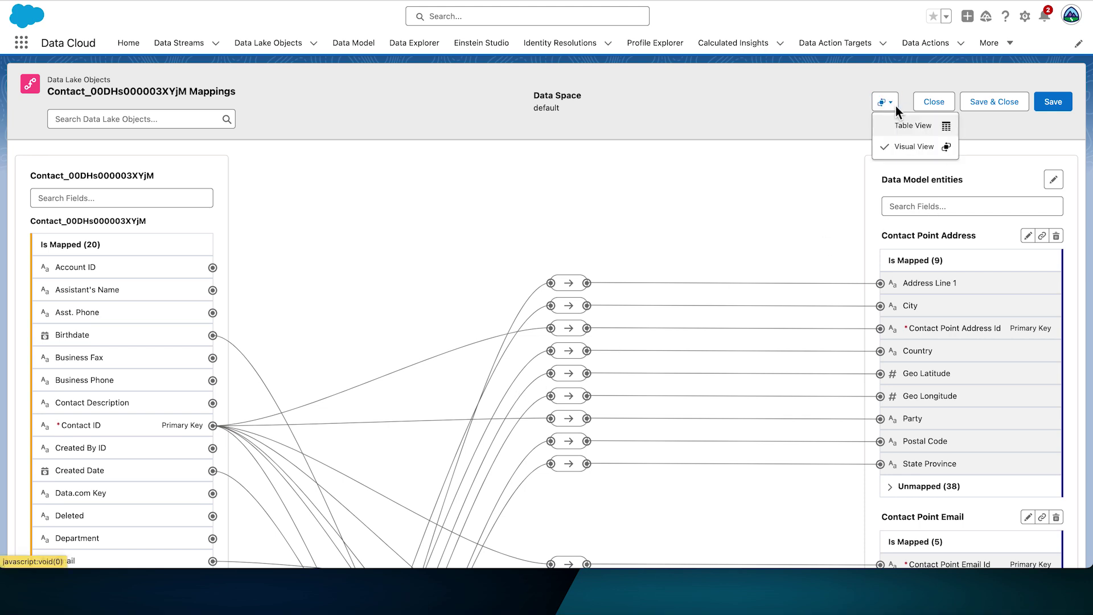
pyautogui.click(923, 128)
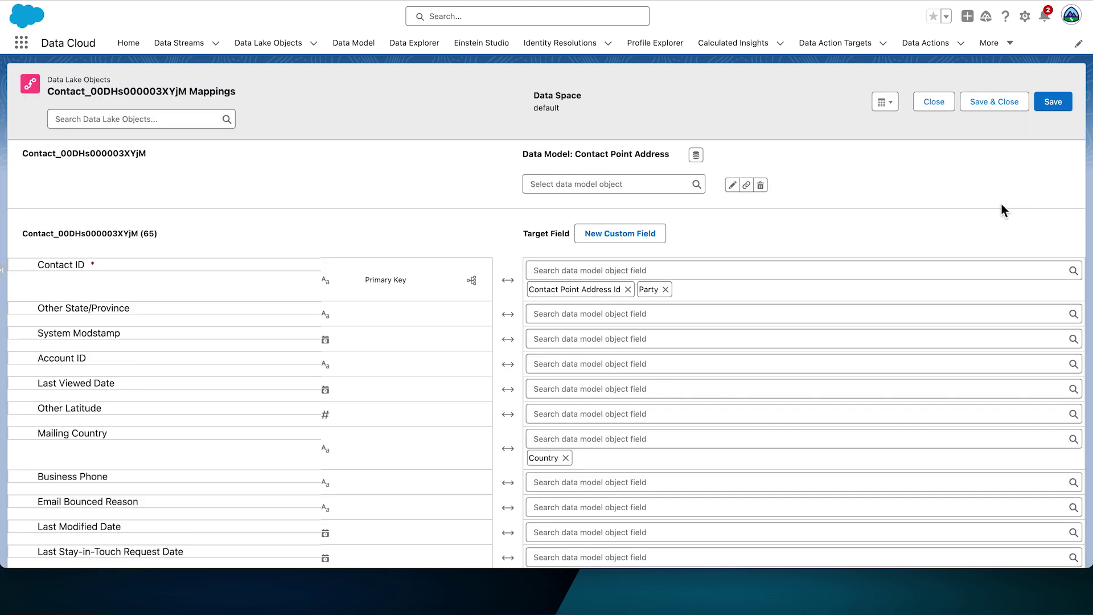
pyautogui.click(697, 184)
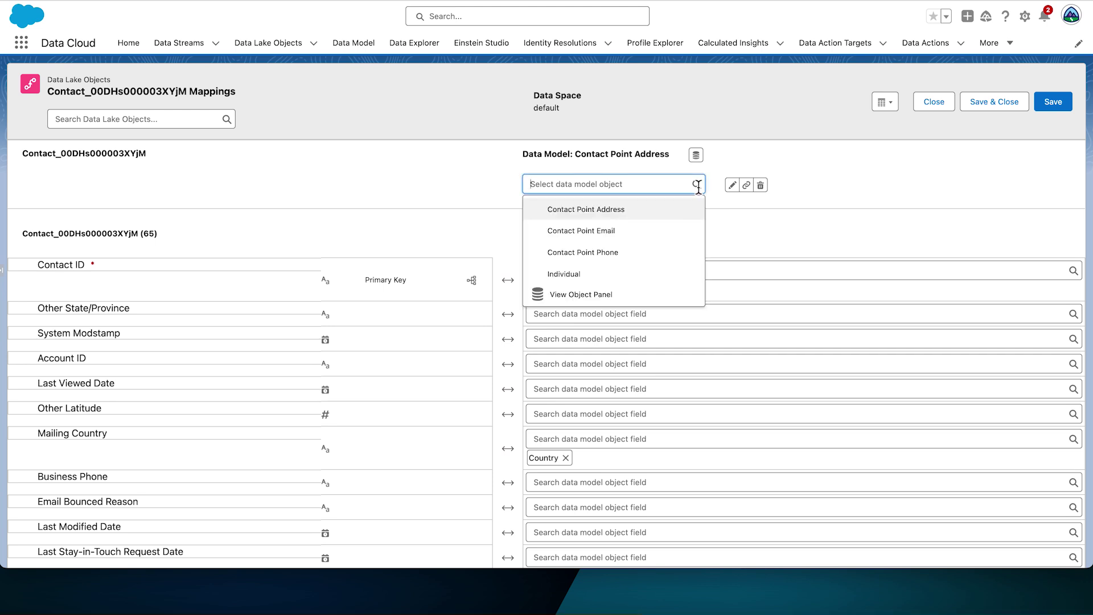
pyautogui.click(596, 275)
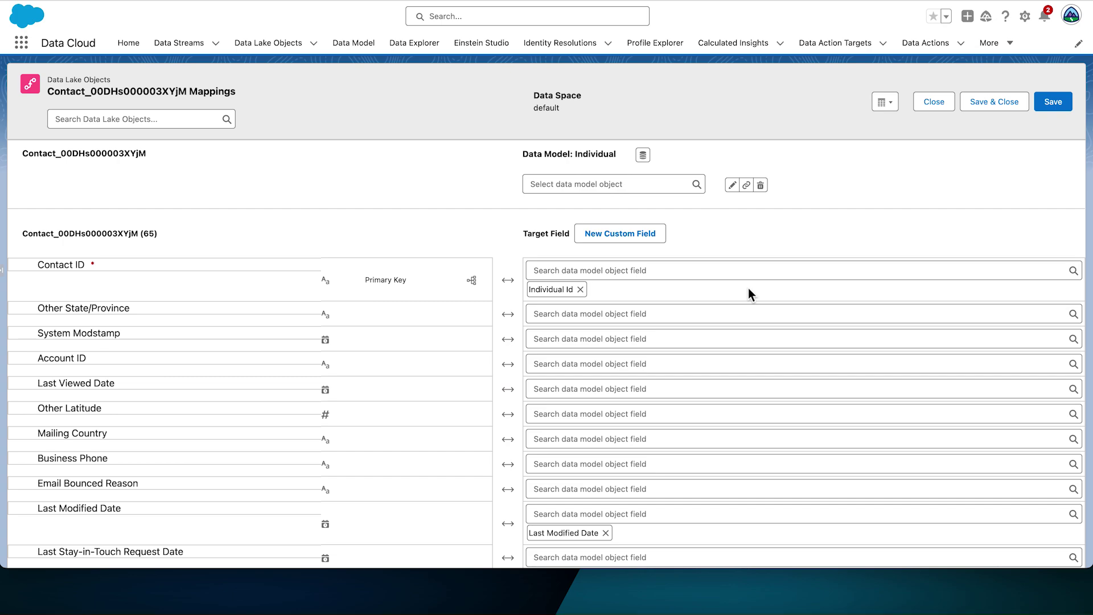
# Remove the Photo URL mapping and map External ID to External Record Id.
pyautogui.scroll(-1, 719, 289)
pyautogui.scroll(-5, 719, 290)
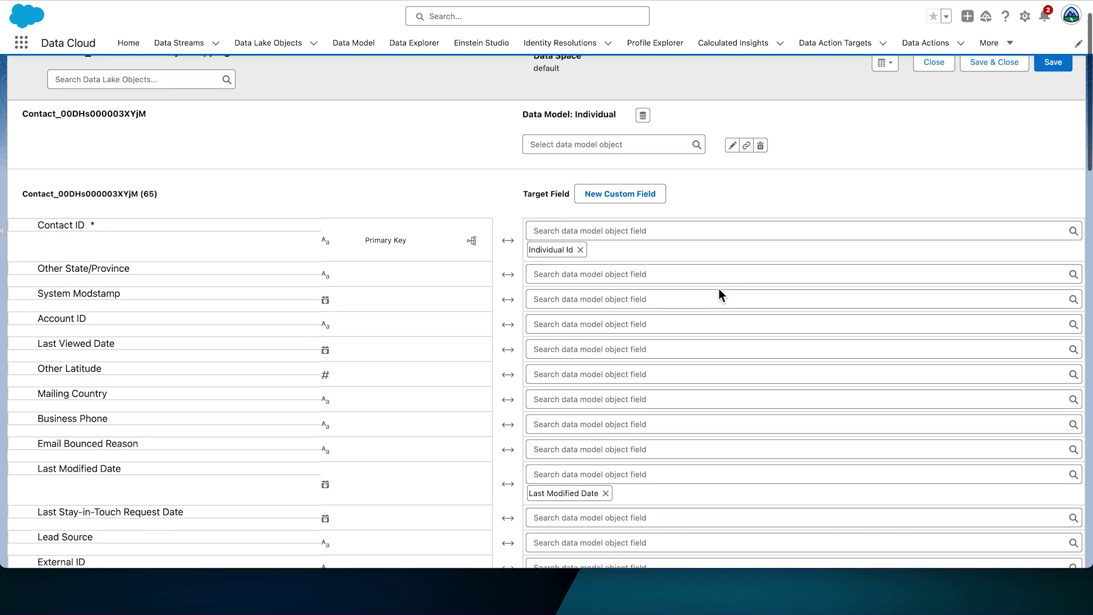
pyautogui.scroll(-6, 719, 290)
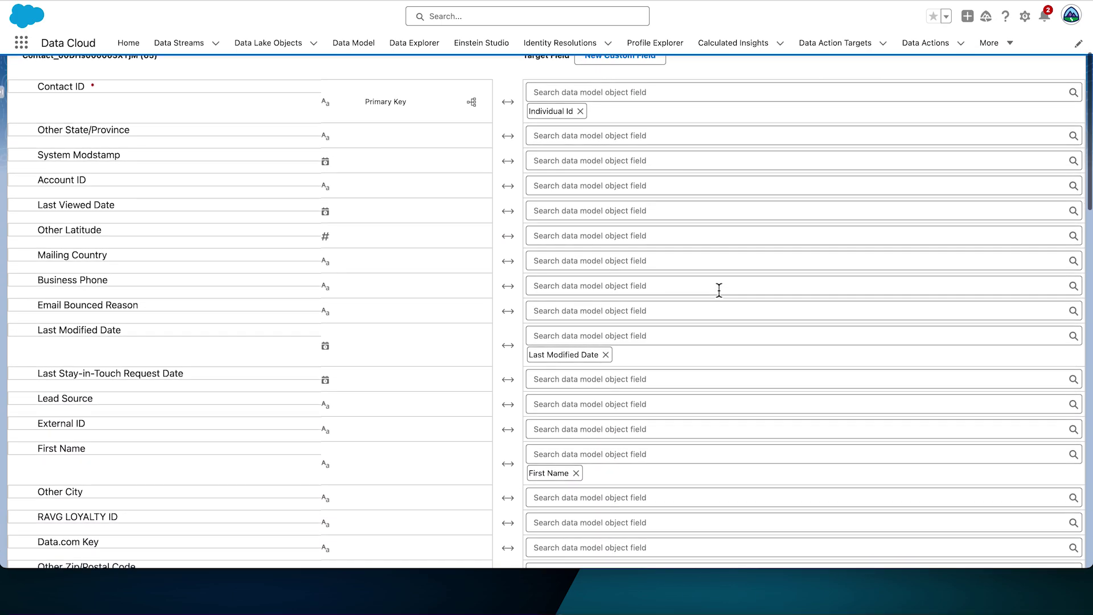
pyautogui.scroll(-12, 719, 289)
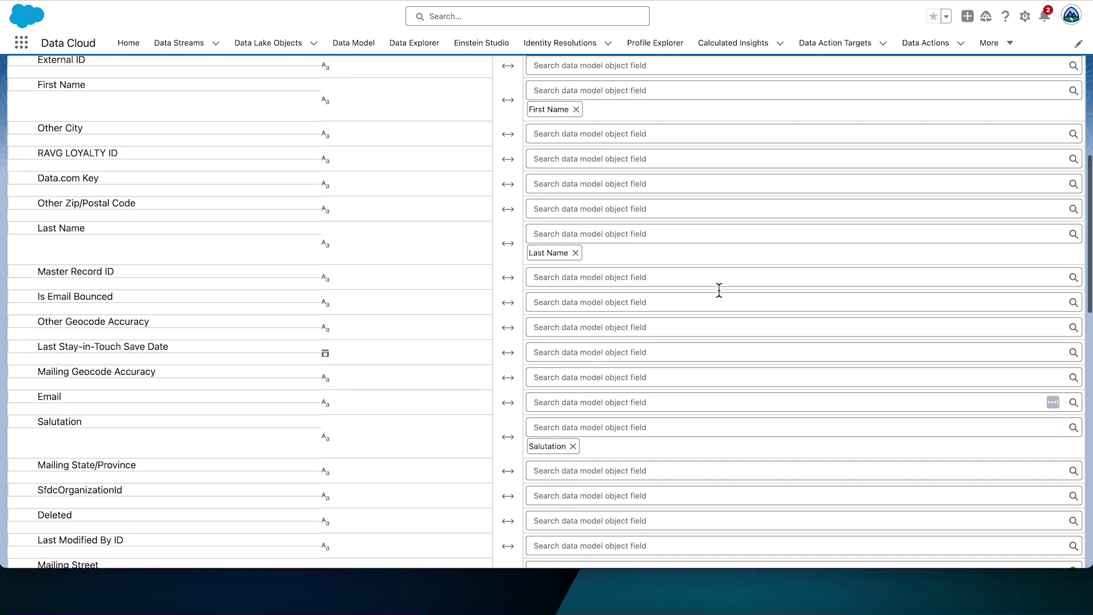
pyautogui.scroll(-15, 719, 288)
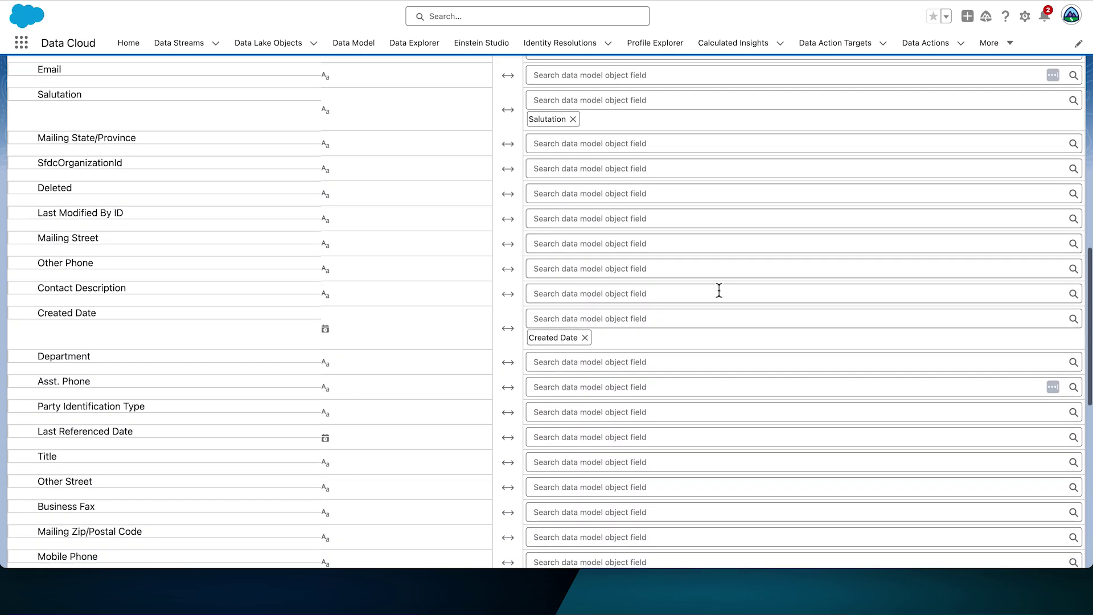
pyautogui.scroll(-1, 719, 289)
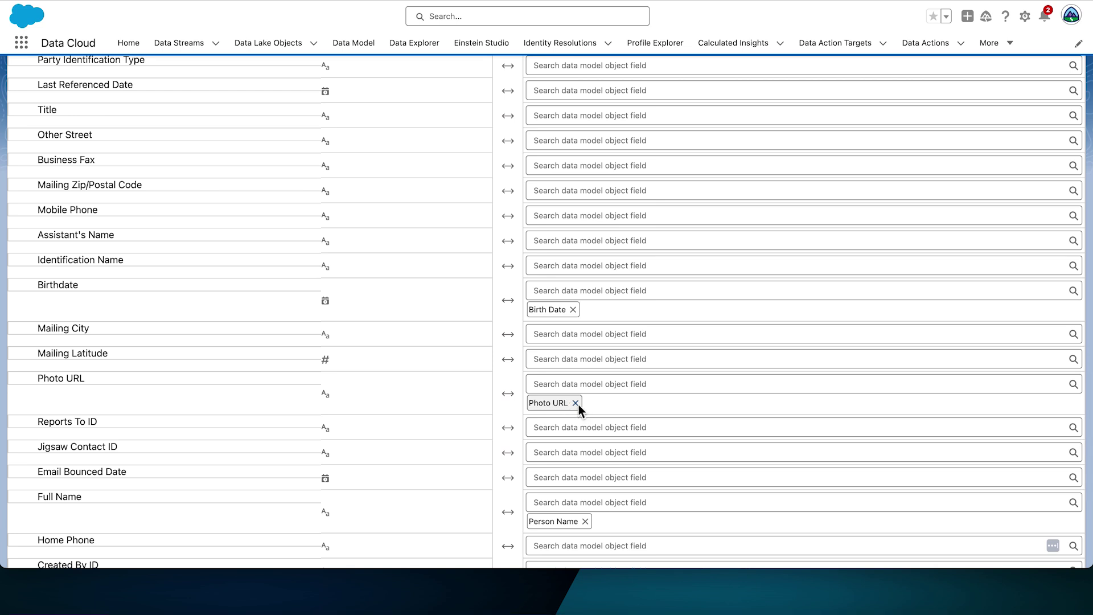
pyautogui.click(579, 405)
pyautogui.click(577, 404)
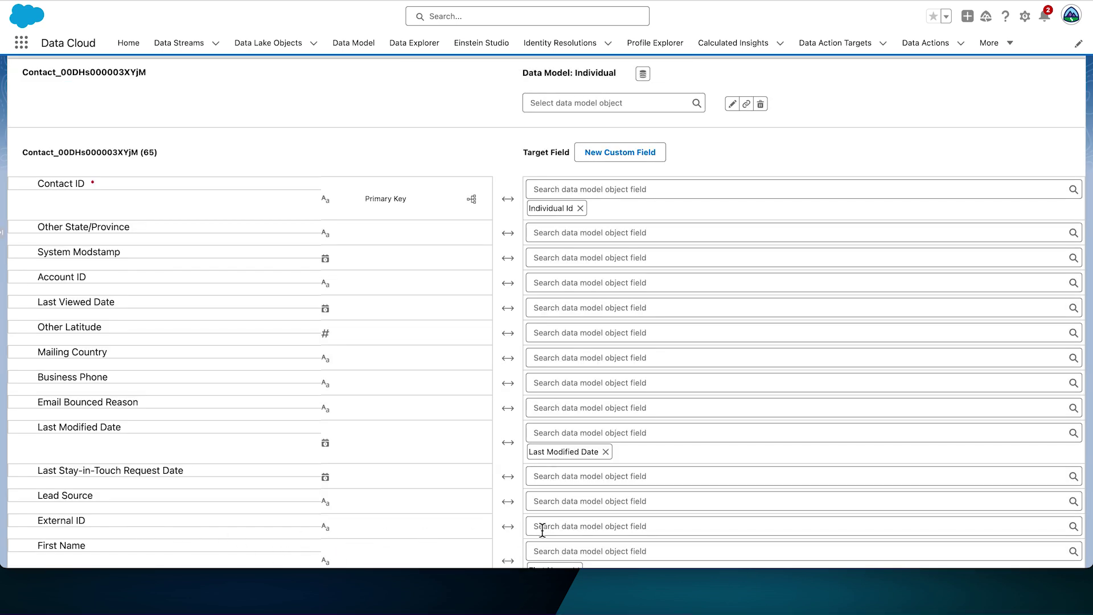
pyautogui.click(542, 527)
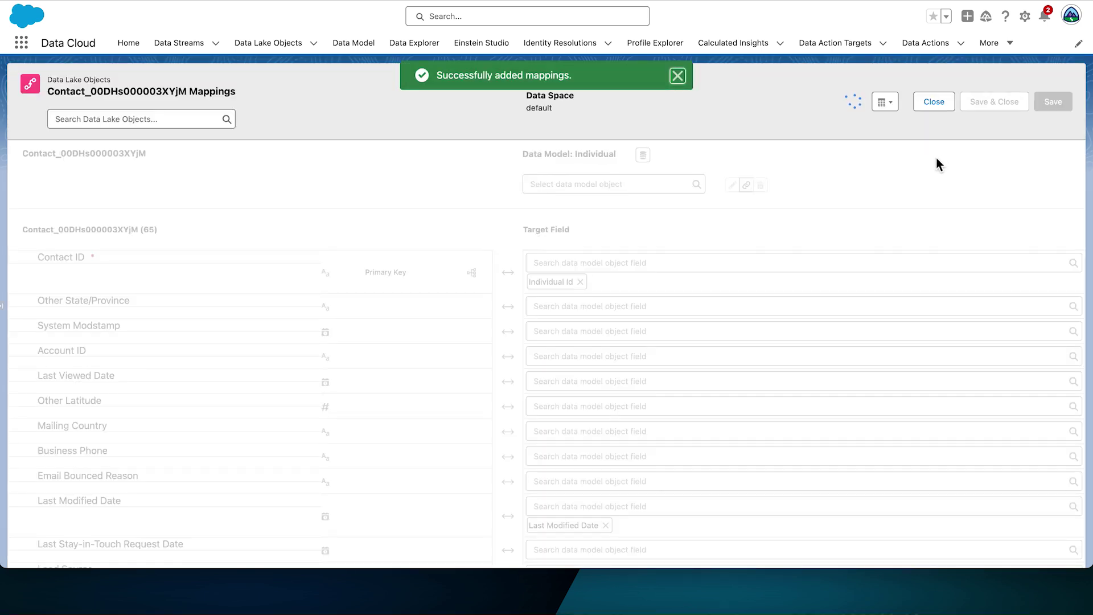
pyautogui.click(894, 105)
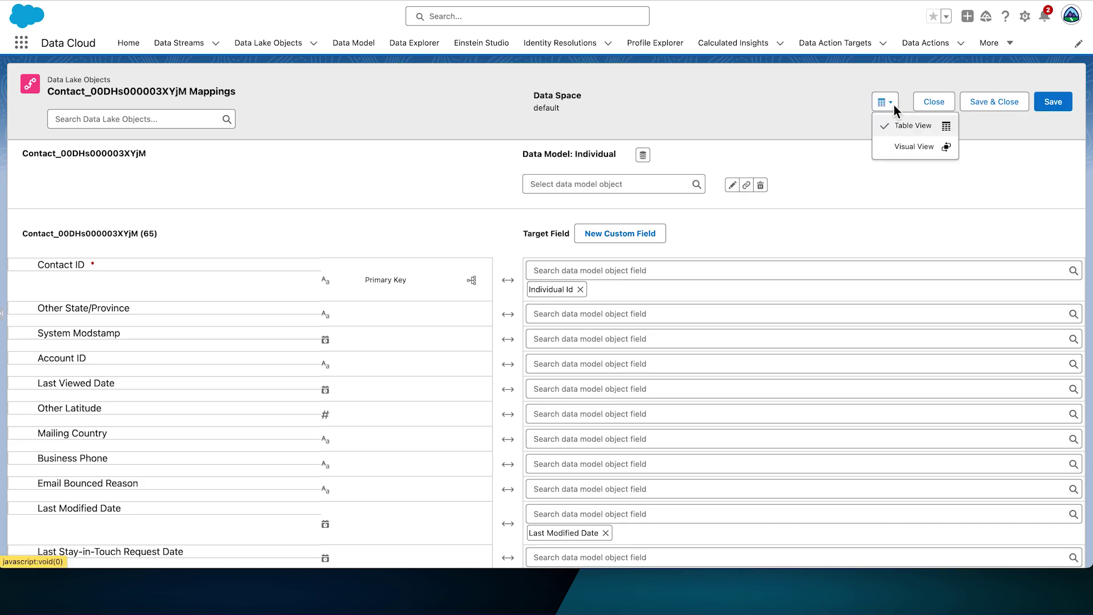
# Switch the Contact mappings to Visual View and scroll through the mapping canvas.
pyautogui.click(915, 149)
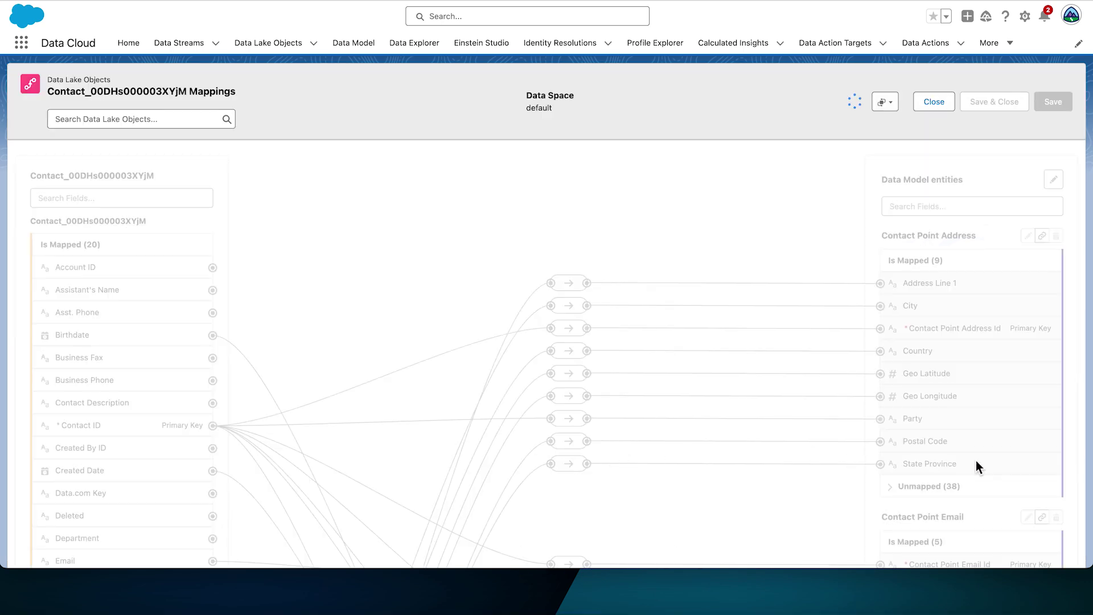
pyautogui.scroll(-10, 669, 495)
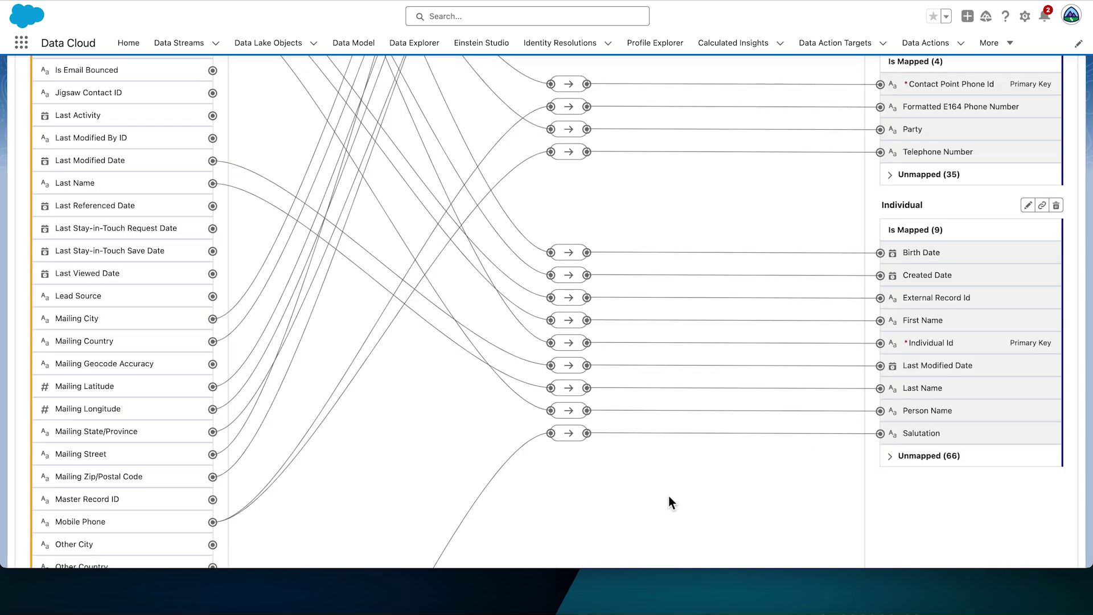
pyautogui.scroll(15, 784, 347)
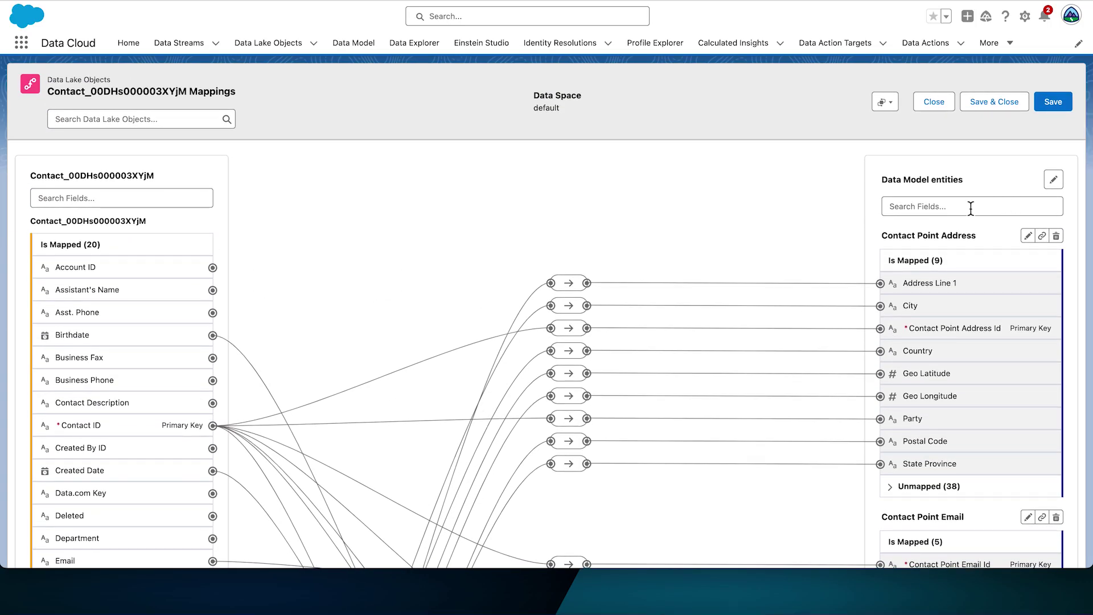
pyautogui.click(1055, 181)
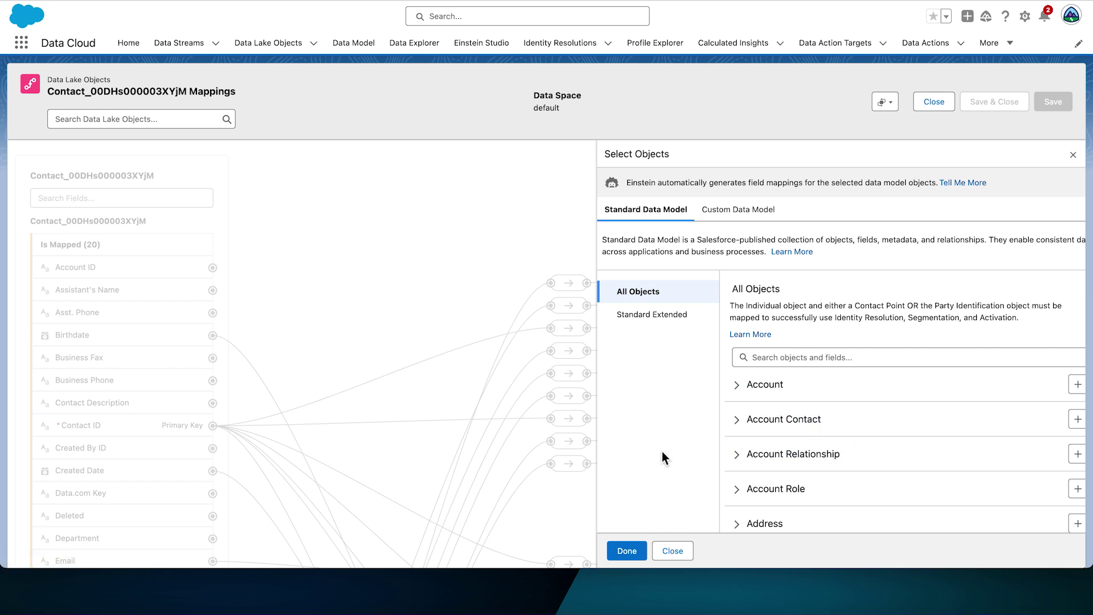
# Search the data model objects and add Loyalty Member Currency as a target.
pyautogui.scroll(-3, 651, 450)
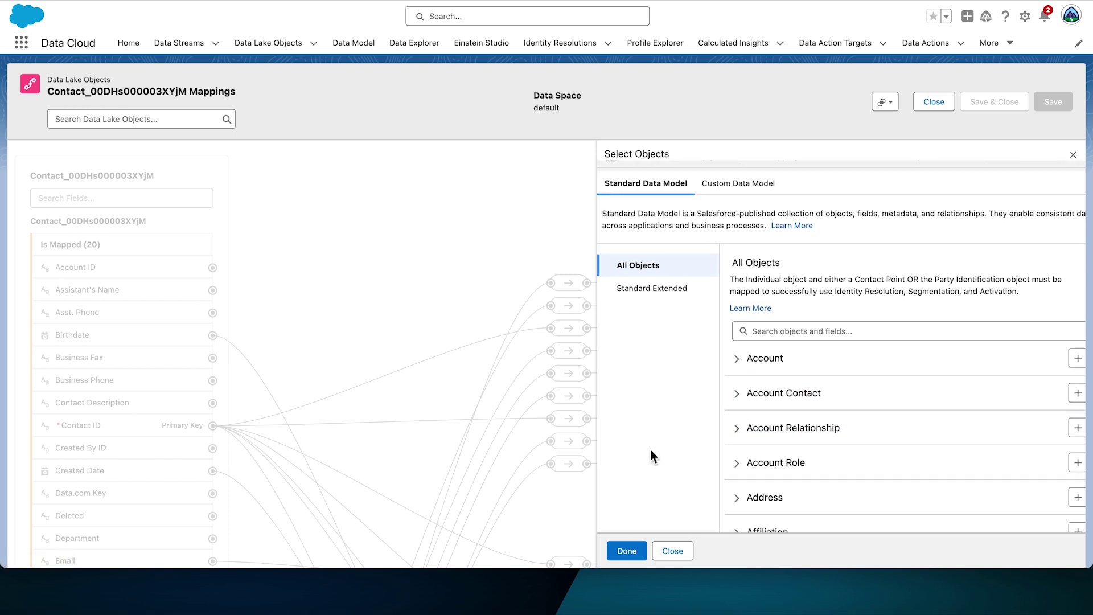
pyautogui.scroll(-2, 651, 450)
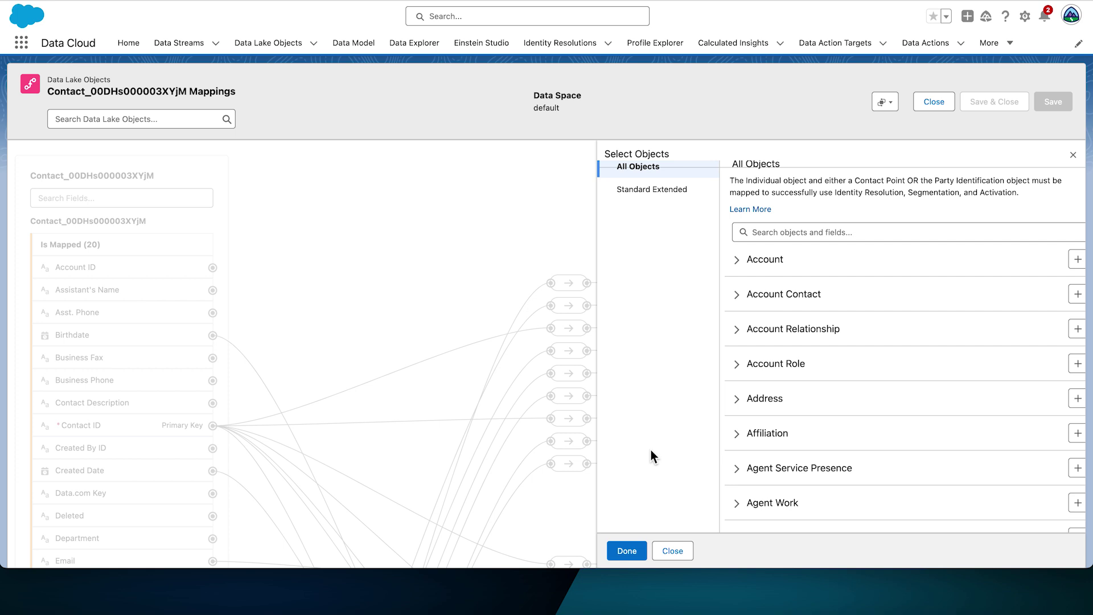
pyautogui.scroll(-2, 651, 450)
pyautogui.scroll(-2, 651, 450)
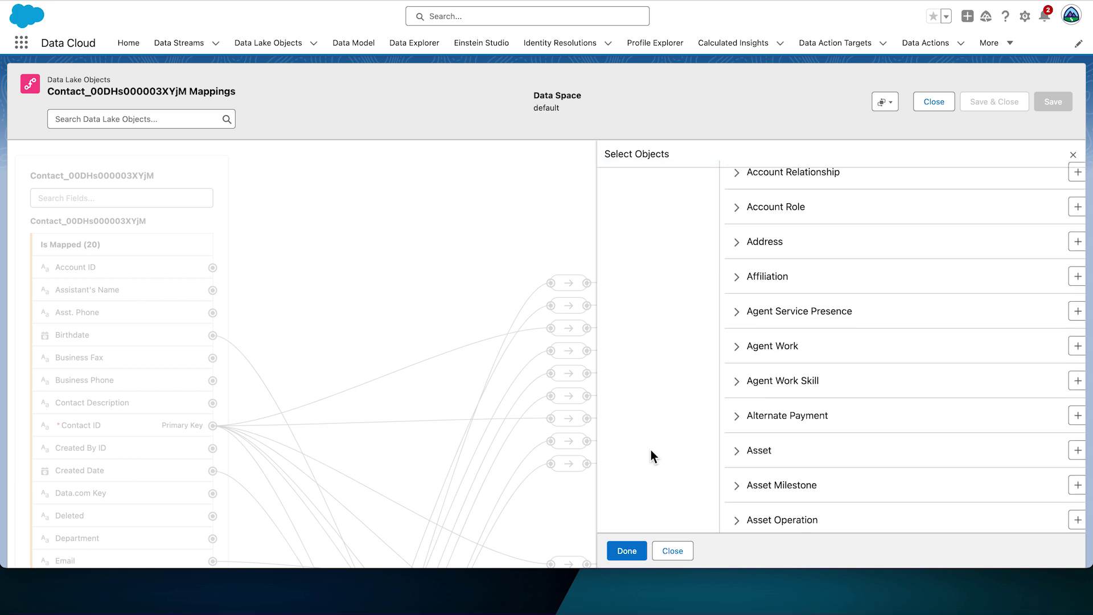
pyautogui.scroll(4, 651, 450)
pyautogui.scroll(2, 651, 456)
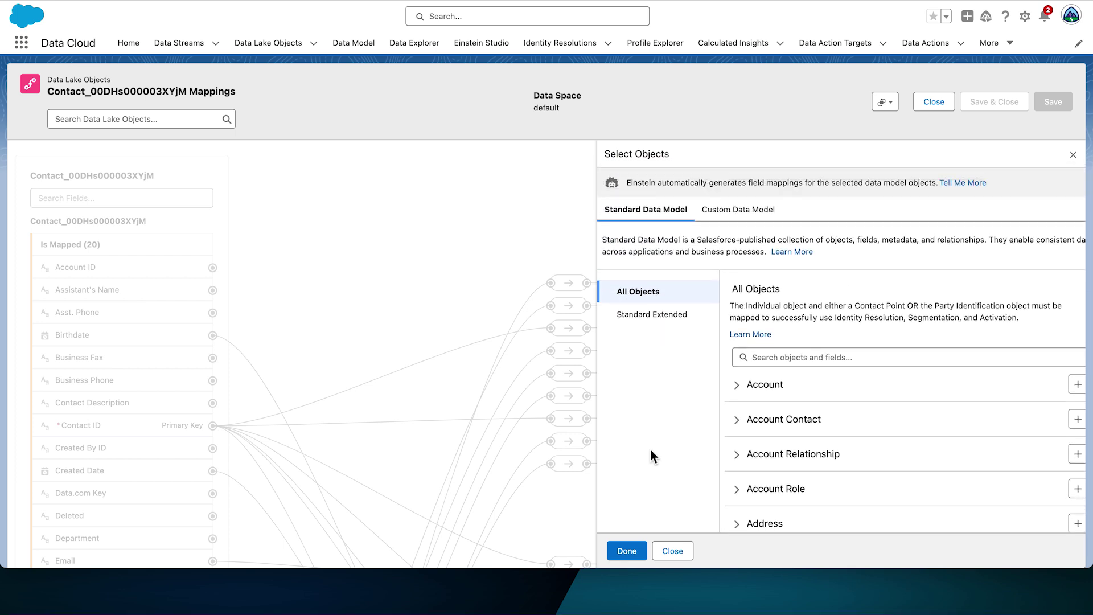
pyautogui.click(748, 215)
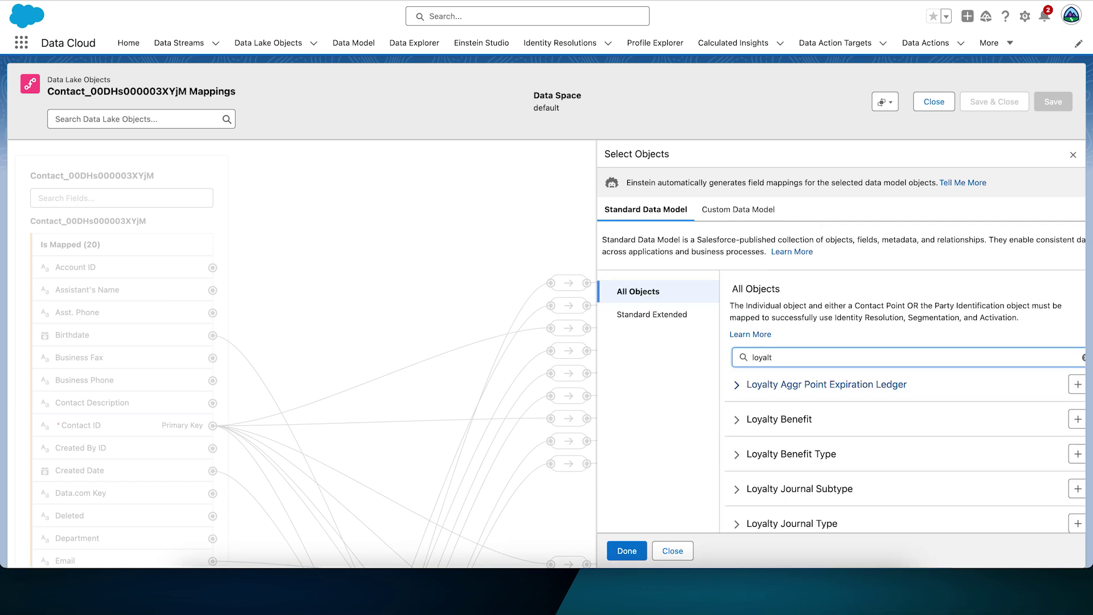
pyautogui.write('y')
pyautogui.write(' member')
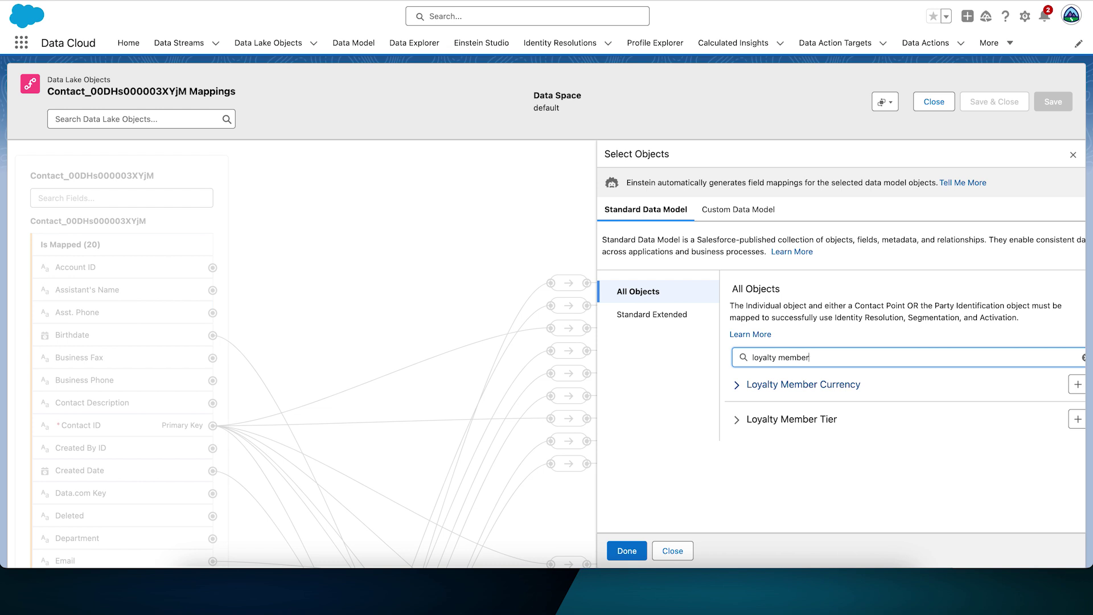
pyautogui.write(' curr')
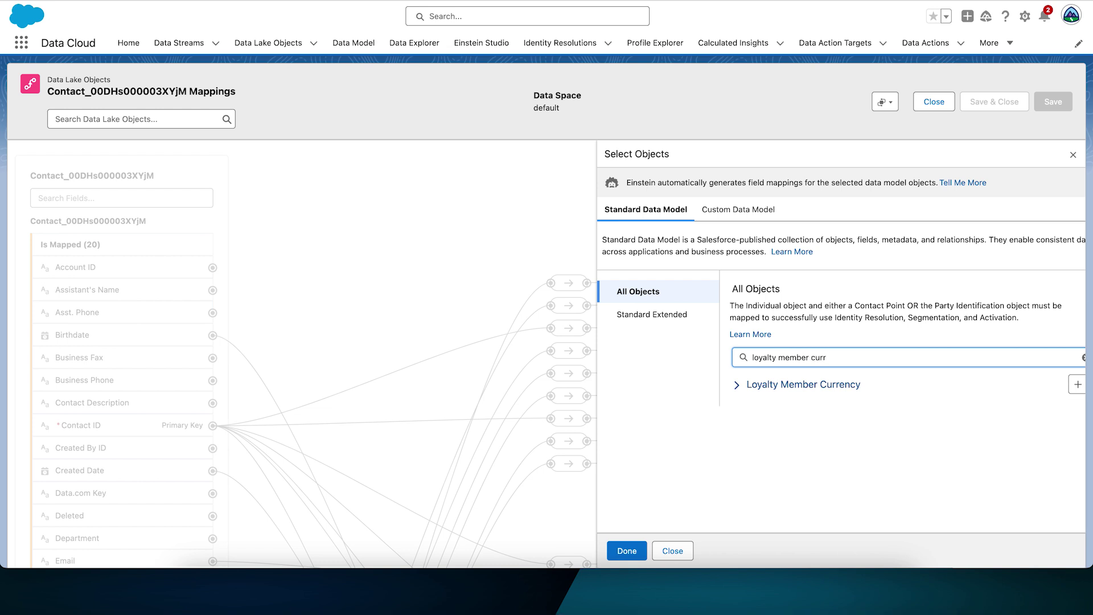
pyautogui.click(1078, 384)
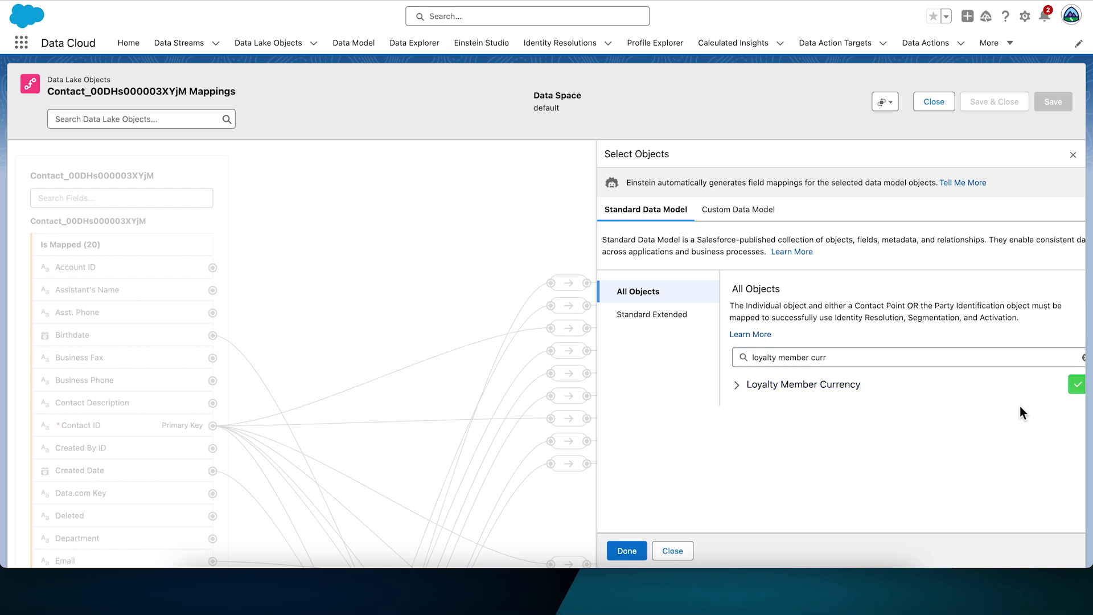
# Add Loyalty Program Member as a target and confirm the selected objects.
pyautogui.click(911, 357)
pyautogui.press('BackSpace')
pyautogui.press('BackSpace')
pyautogui.press('BackSpace')
pyautogui.press('BackSpace')
pyautogui.press('BackSpace')
pyautogui.press('BackSpace')
pyautogui.press('BackSpace')
pyautogui.press('BackSpace')
pyautogui.press('BackSpace')
pyautogui.press('BackSpace')
pyautogui.press('BackSpace')
pyautogui.press('BackSpace')
pyautogui.press('BackSpace')
pyautogui.press('BackSpace')
pyautogui.press('BackSpace')
pyautogui.write('lt')
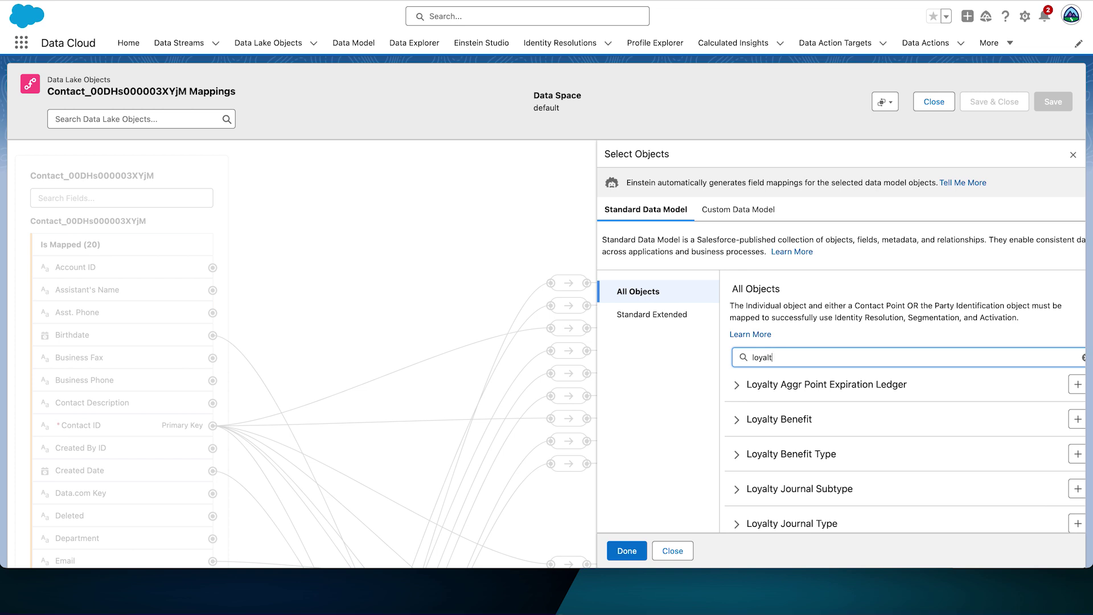
pyautogui.write('y program')
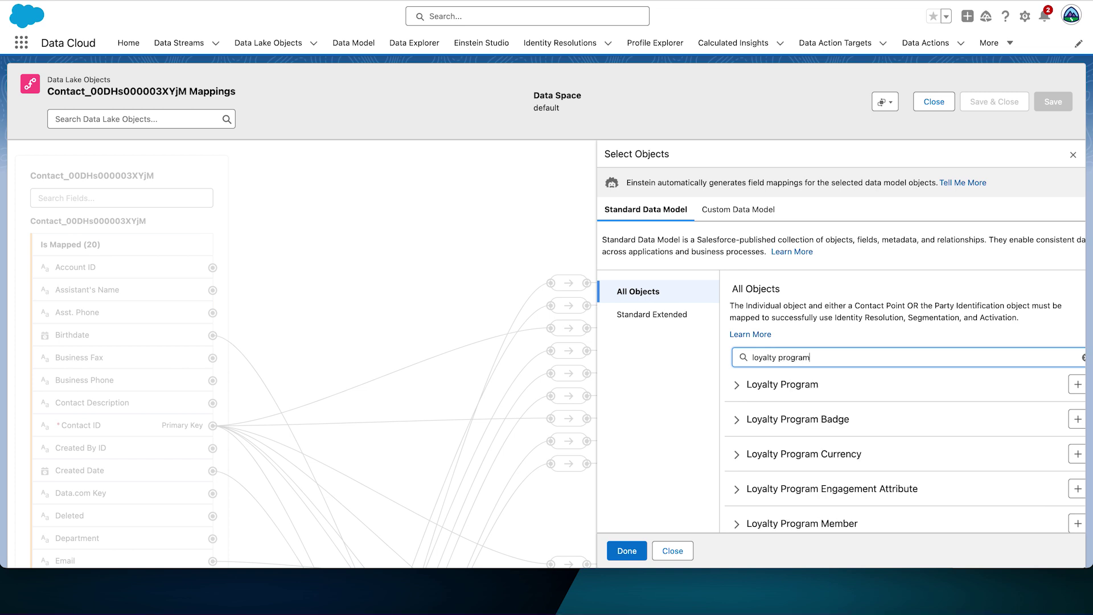
pyautogui.click(1078, 525)
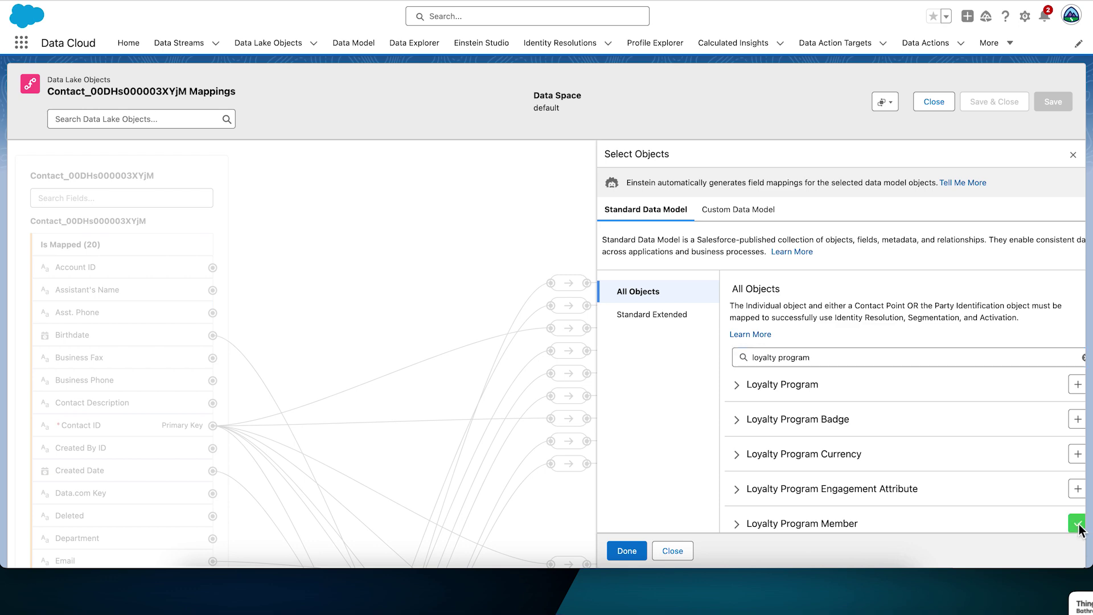
pyautogui.click(627, 551)
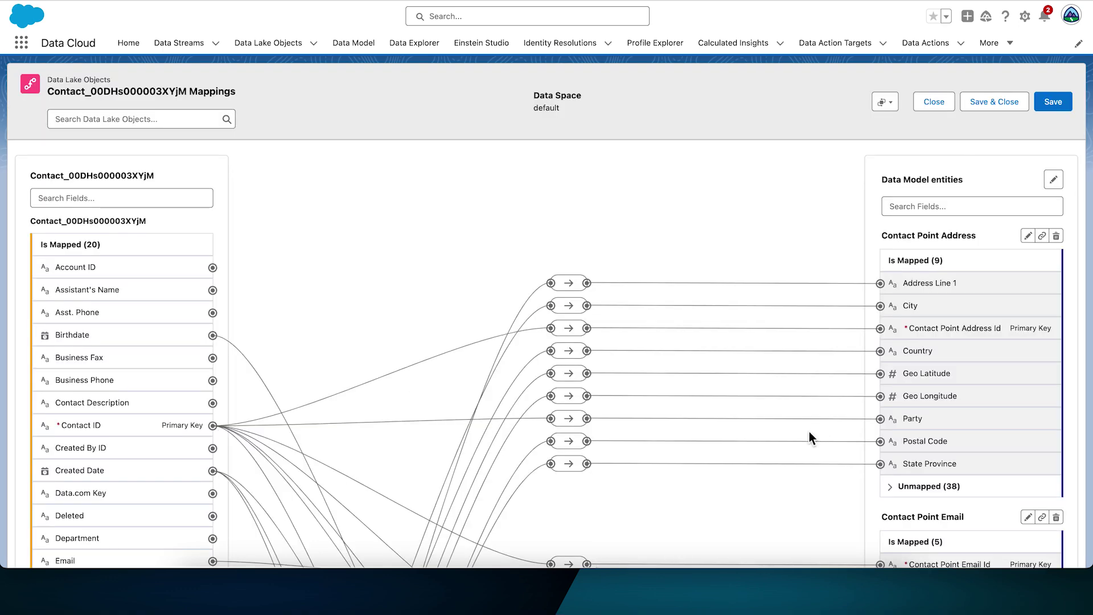
# Delete the Created Date and Last Modified Date loyalty mappings, then attempt to save.
pyautogui.scroll(-12, 793, 428)
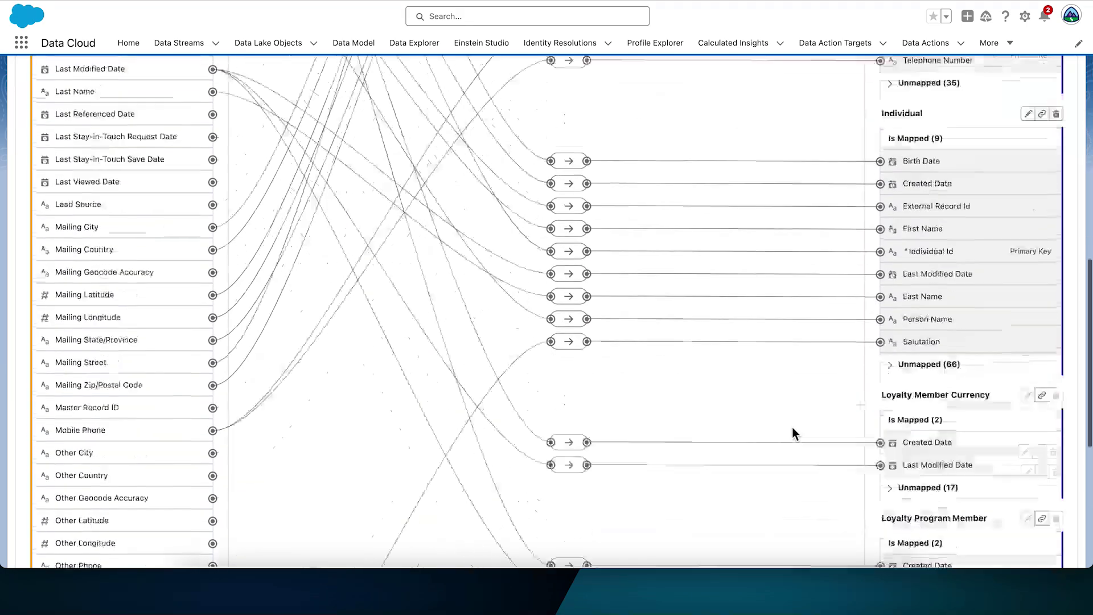
pyautogui.scroll(-4, 793, 430)
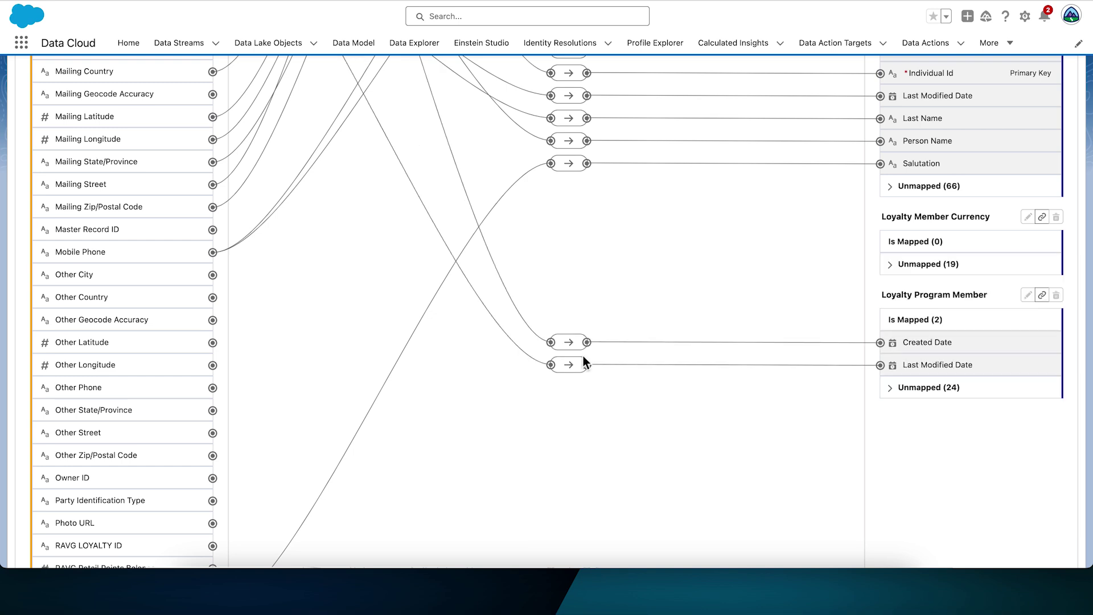
pyautogui.click(579, 345)
pyautogui.click(624, 318)
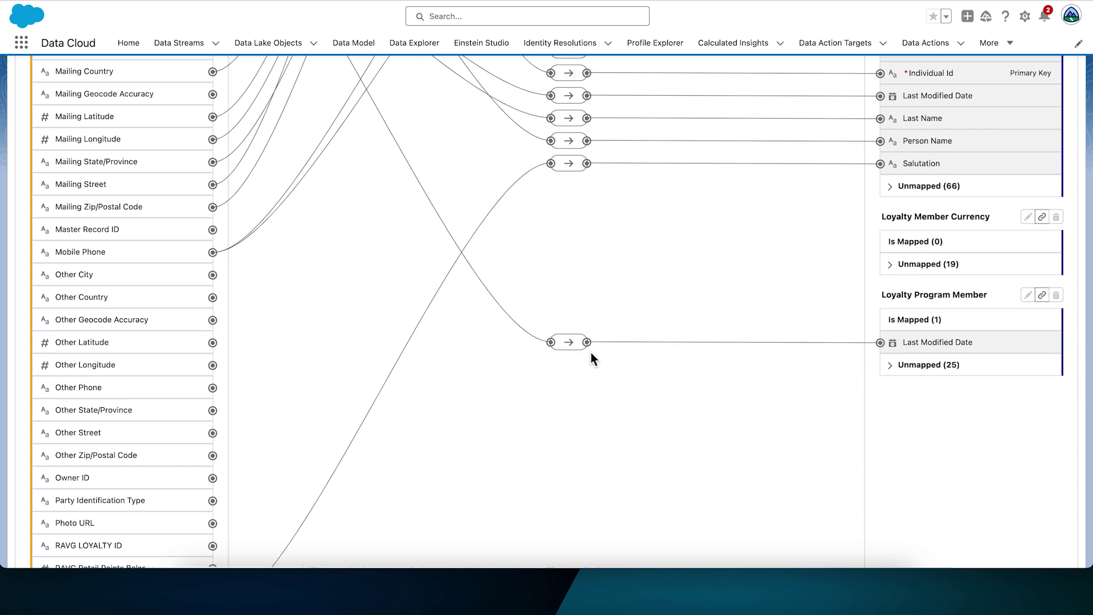
pyautogui.click(579, 344)
pyautogui.click(633, 318)
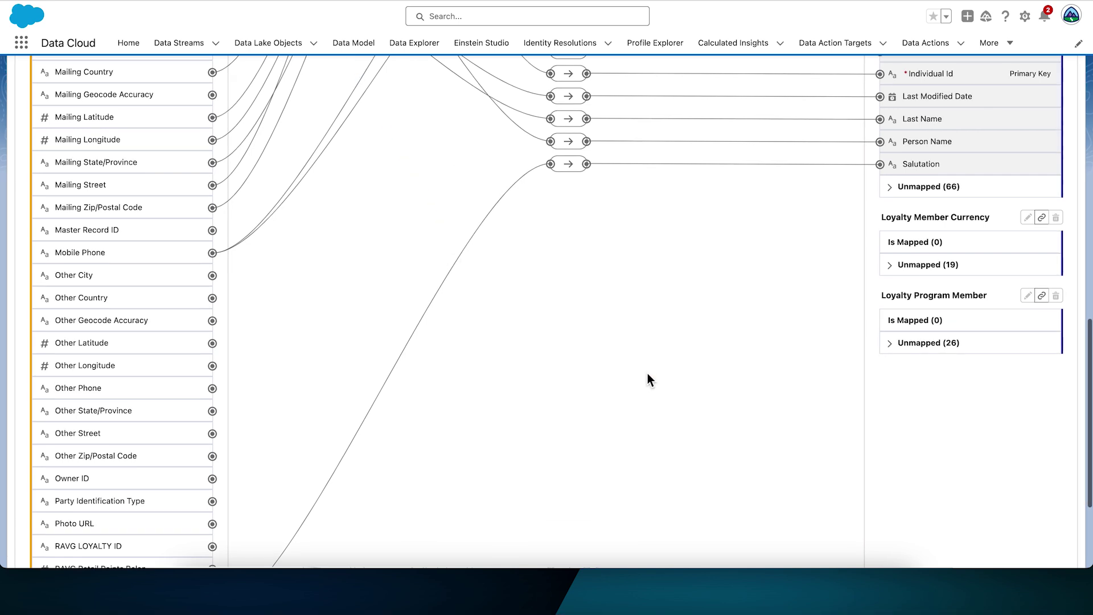
pyautogui.scroll(5, 644, 379)
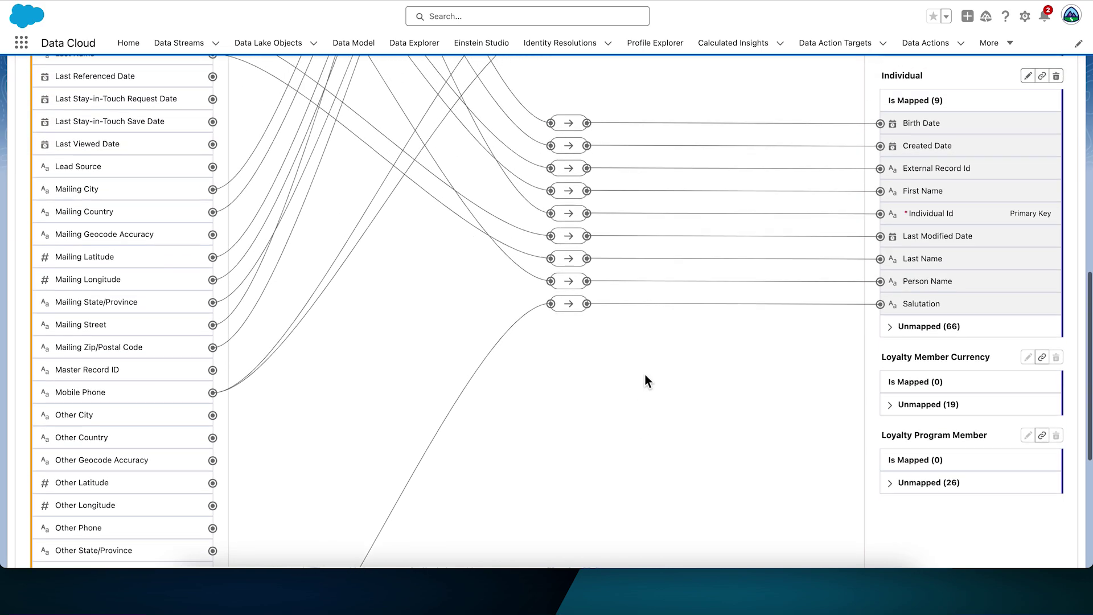
pyautogui.scroll(7, 541, 505)
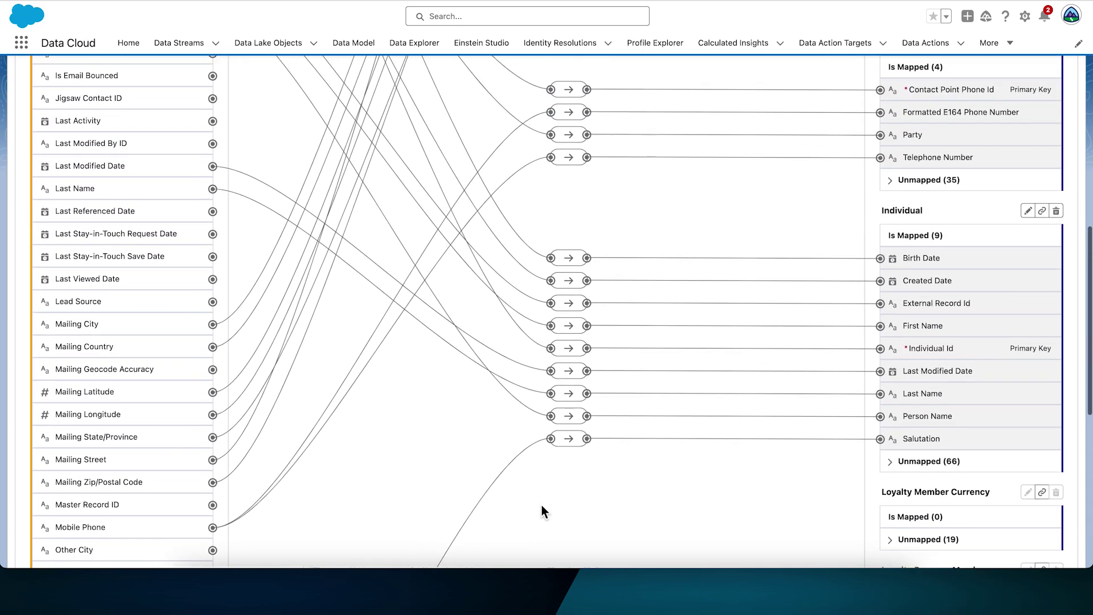
pyautogui.scroll(15, 831, 238)
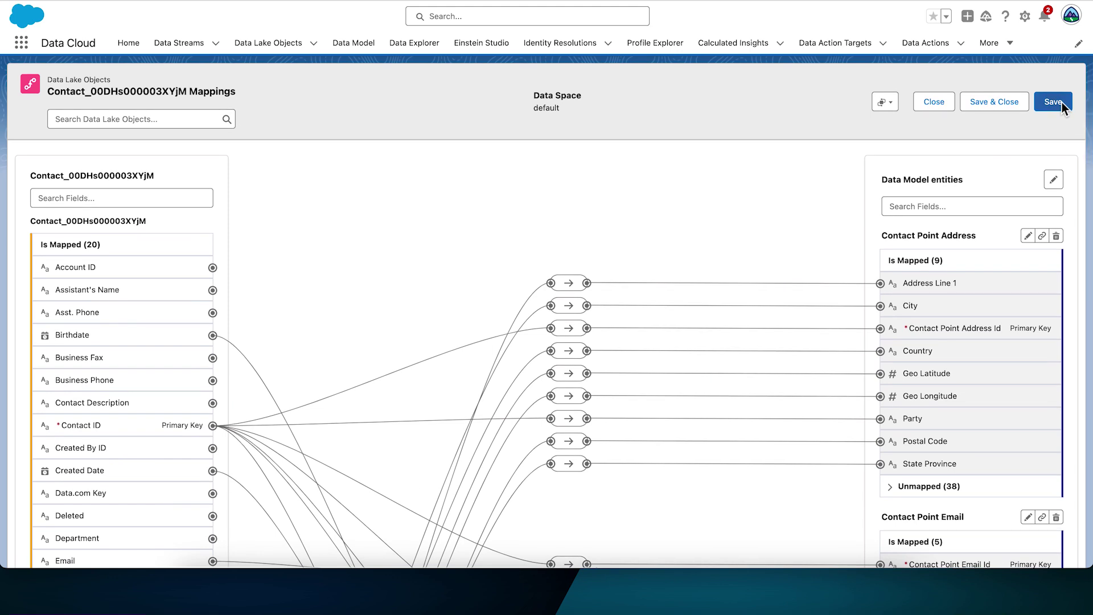
pyautogui.click(1060, 101)
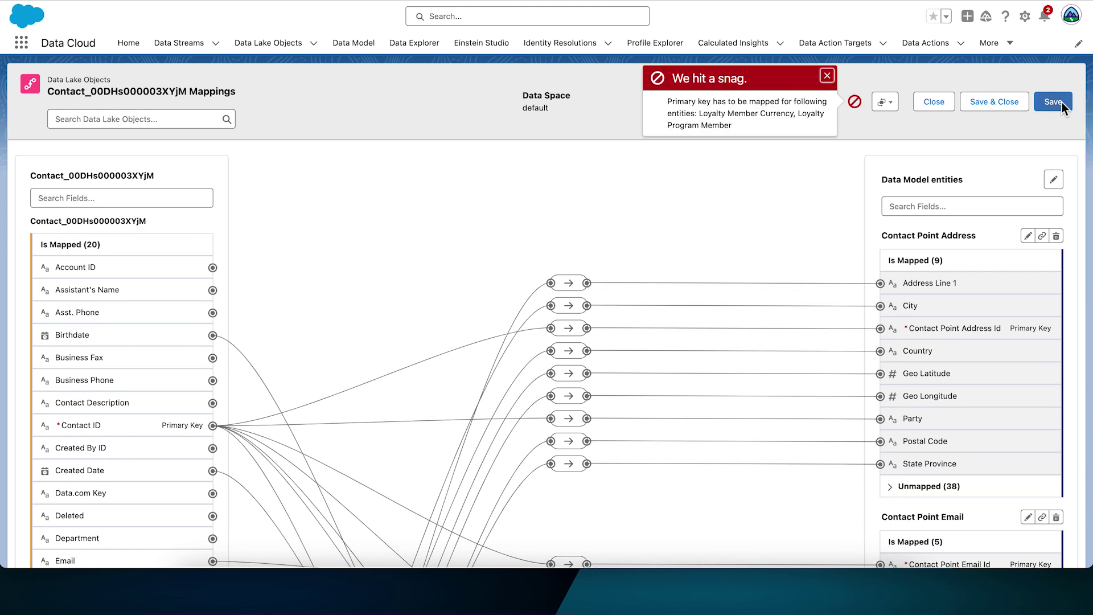
# Dismiss the missing primary key error and map Contact ID to Loyalty Member Currency Id.
pyautogui.click(827, 77)
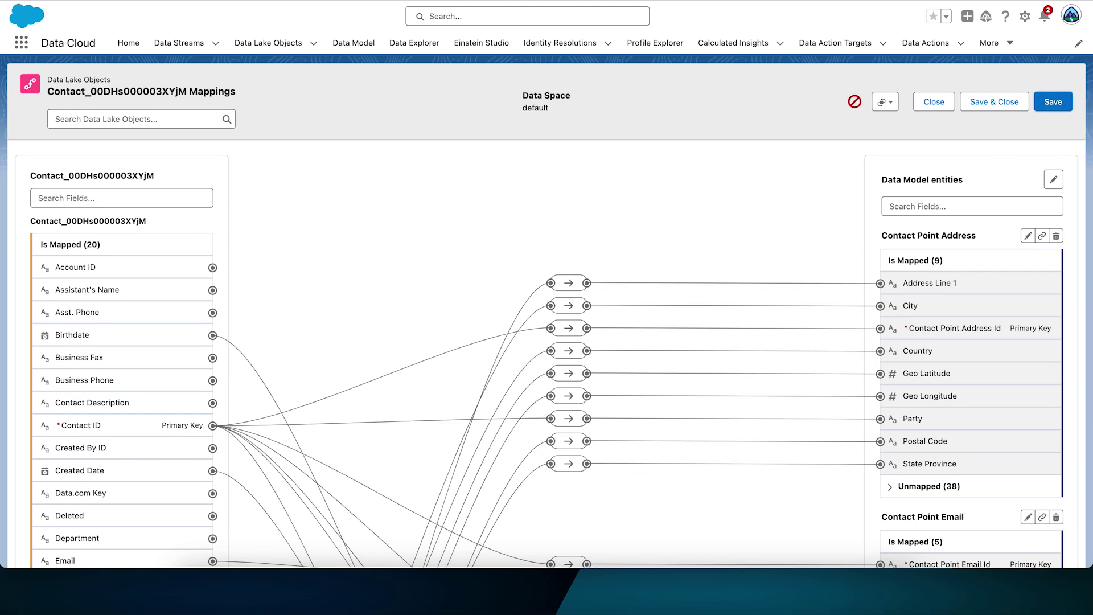
pyautogui.scroll(-6, 183, 174)
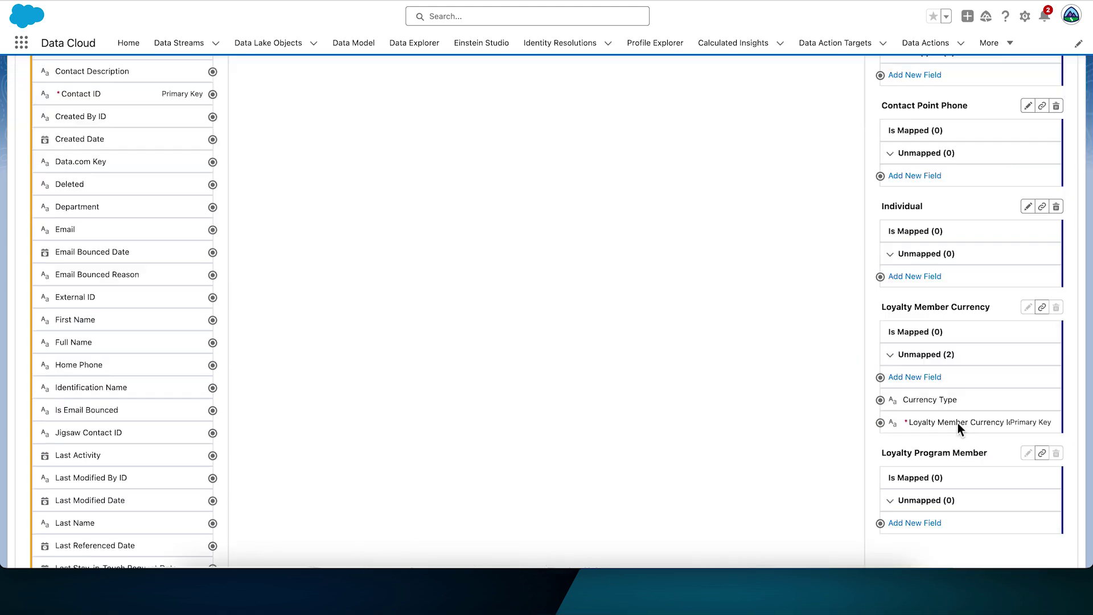
pyautogui.click(131, 101)
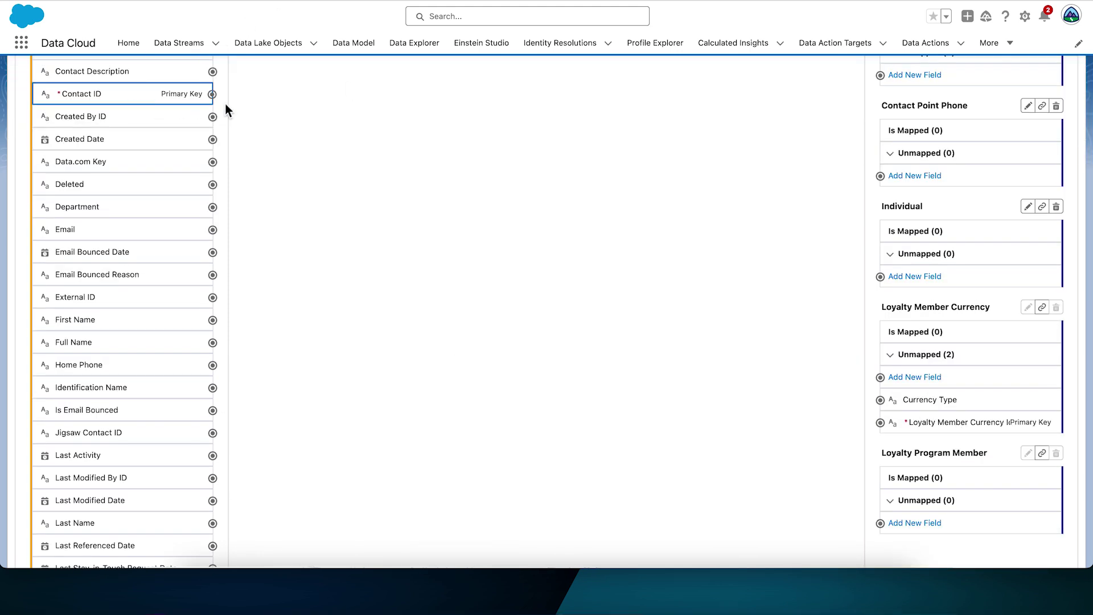
pyautogui.click(885, 422)
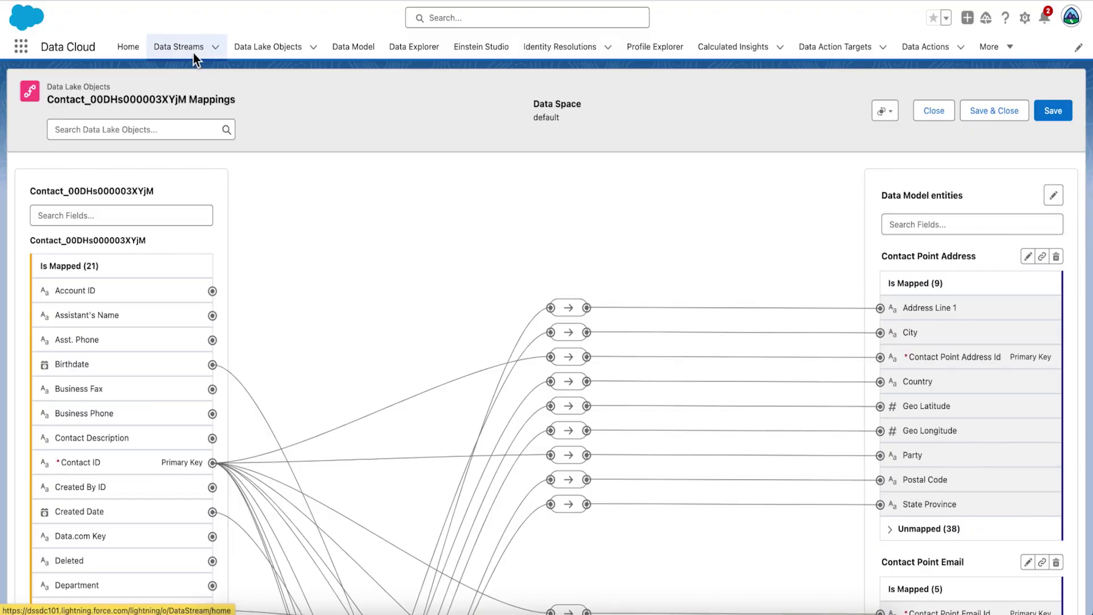
# Check the Contact stream's addable source fields for RAVG Retail Points Balance, then cancel.
pyautogui.click(193, 53)
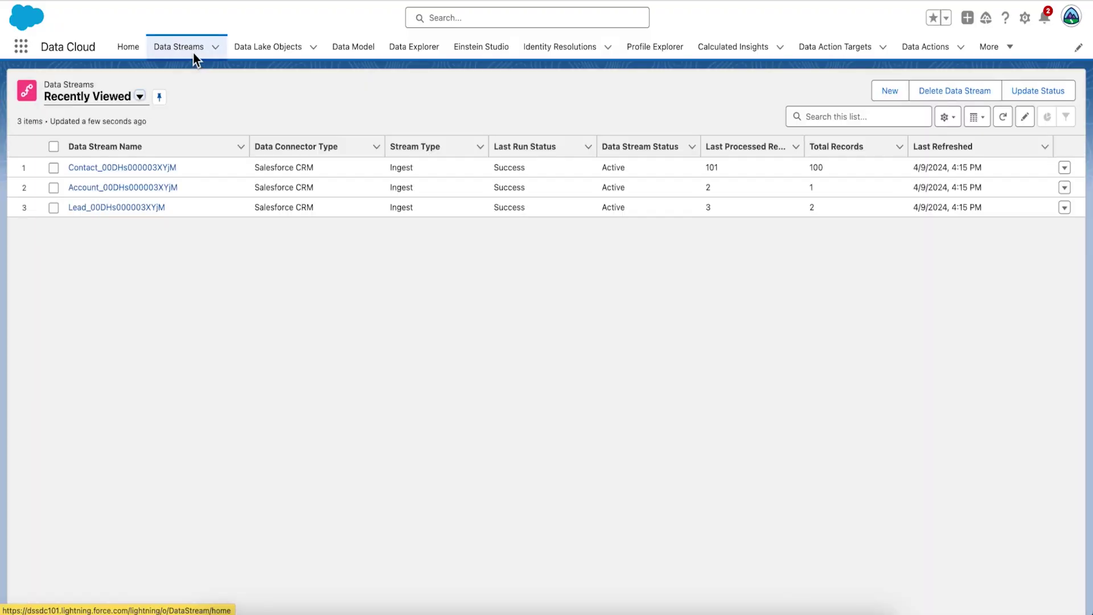
pyautogui.click(63, 161)
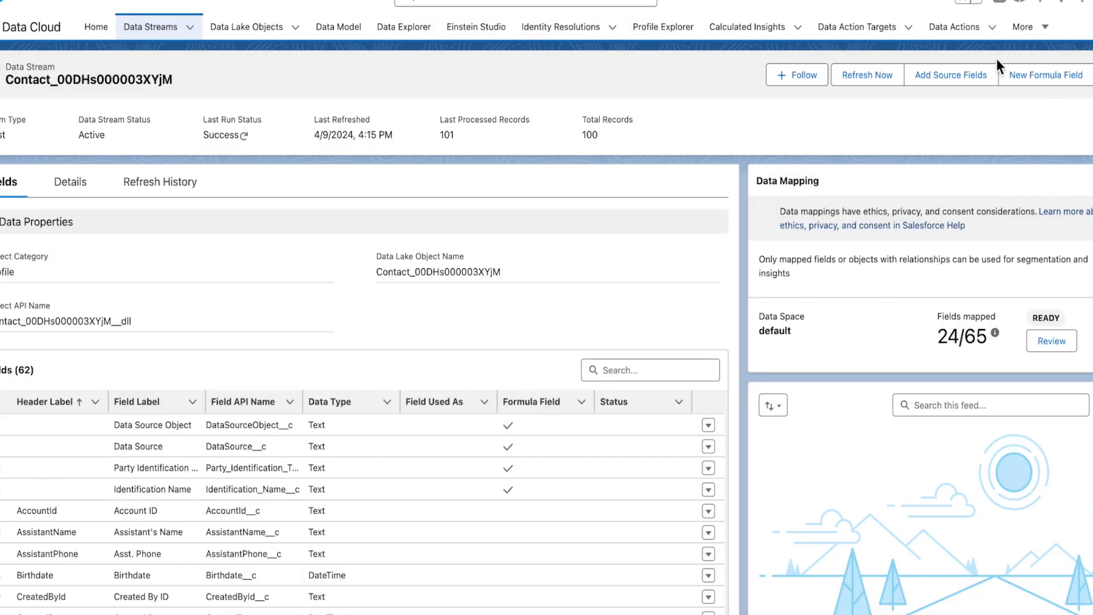
pyautogui.click(954, 80)
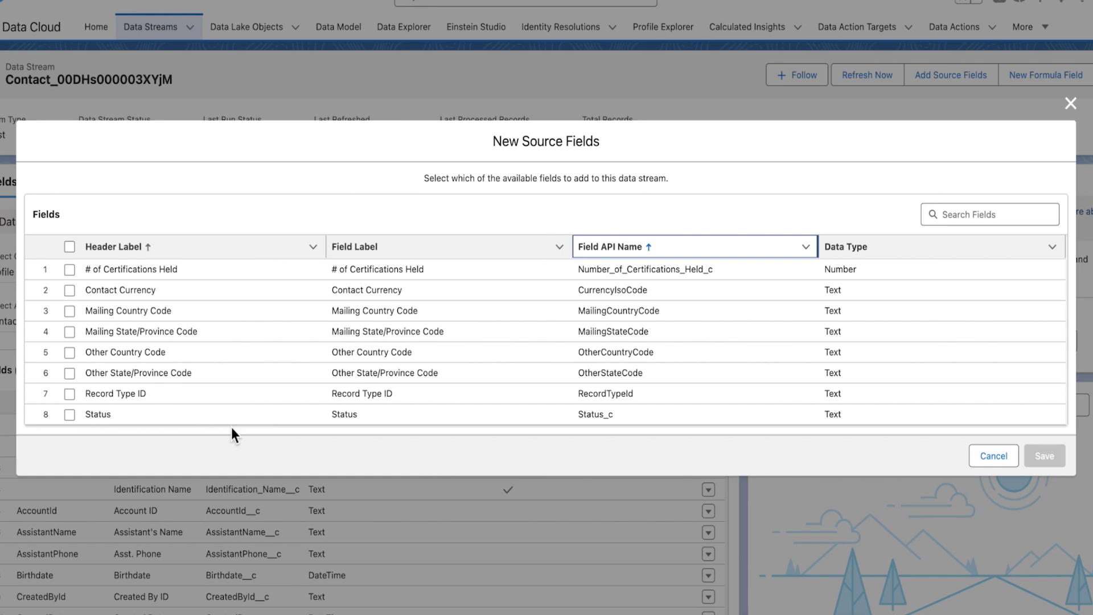
pyautogui.click(990, 459)
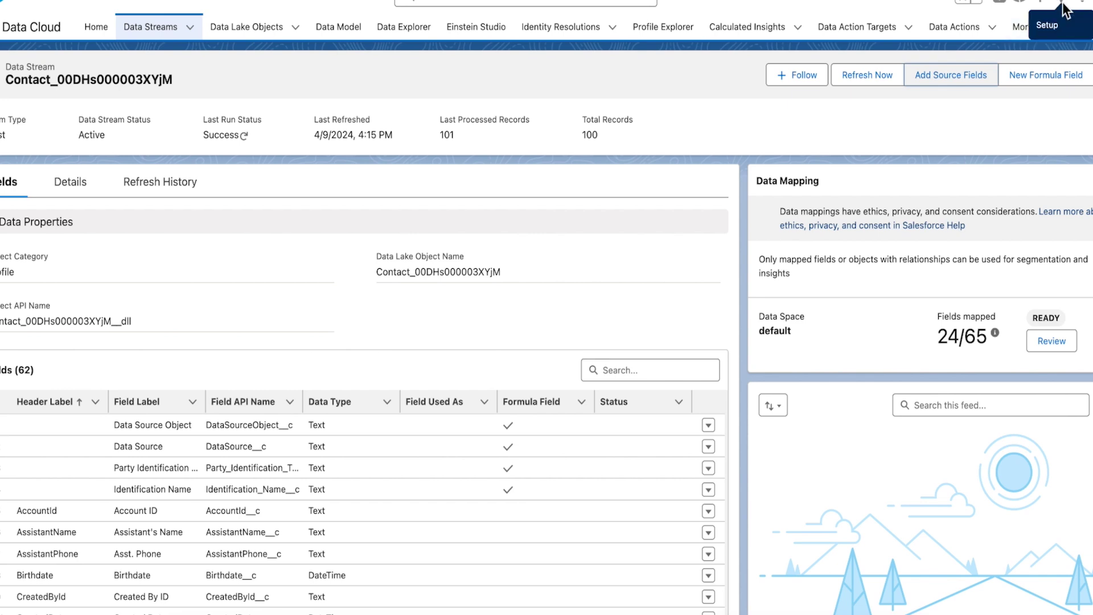
pyautogui.click(1063, 8)
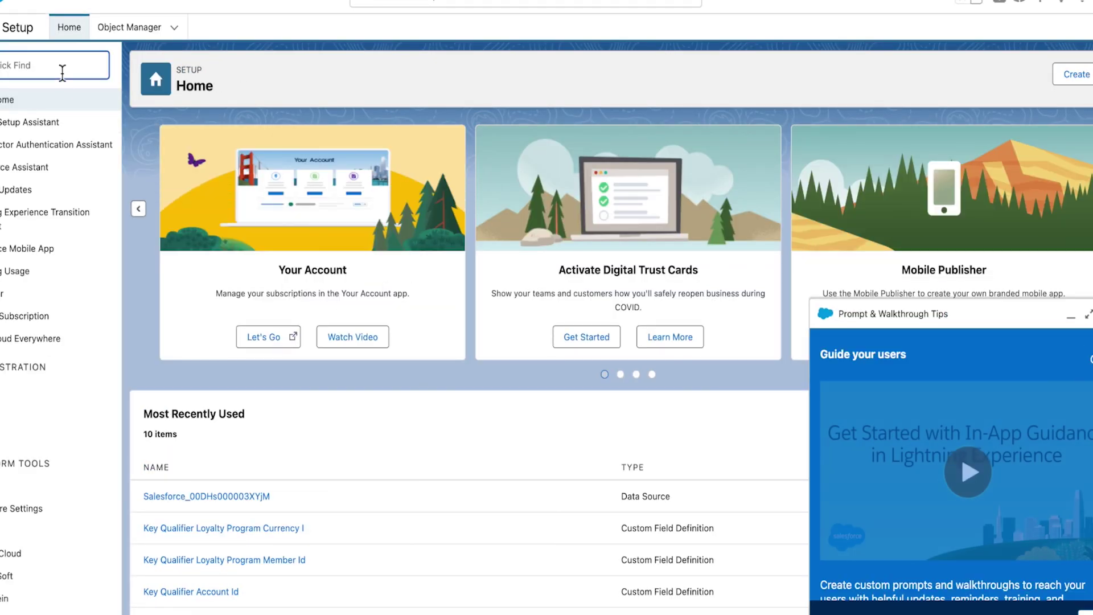
# Find Permission Sets with Quick Find 'permissi' and open Data Cloud Salesforce Connector.
pyautogui.write('permissi')
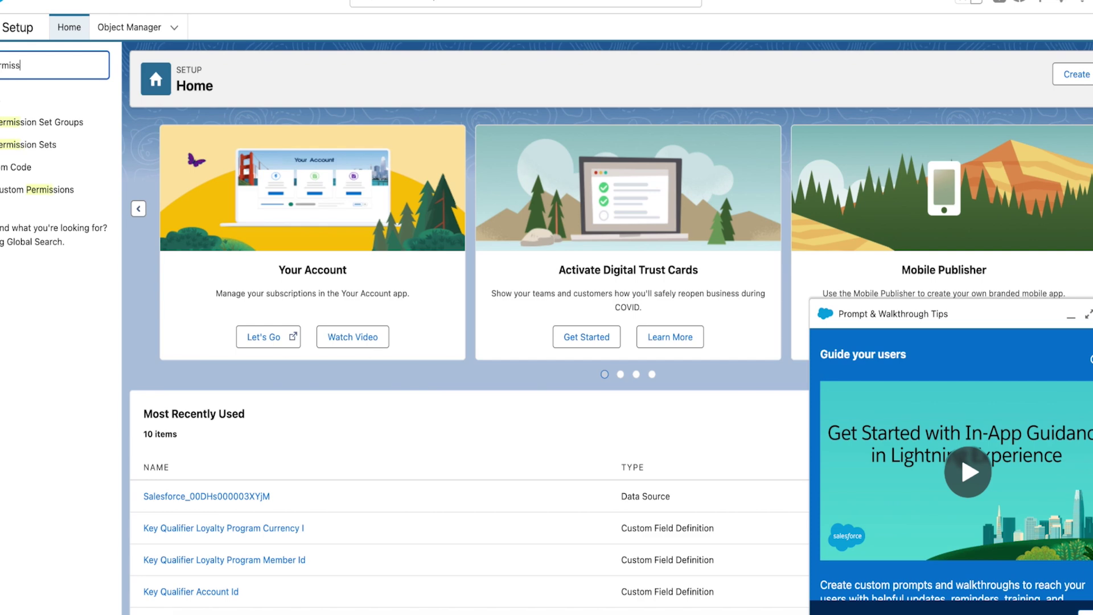
pyautogui.click(29, 147)
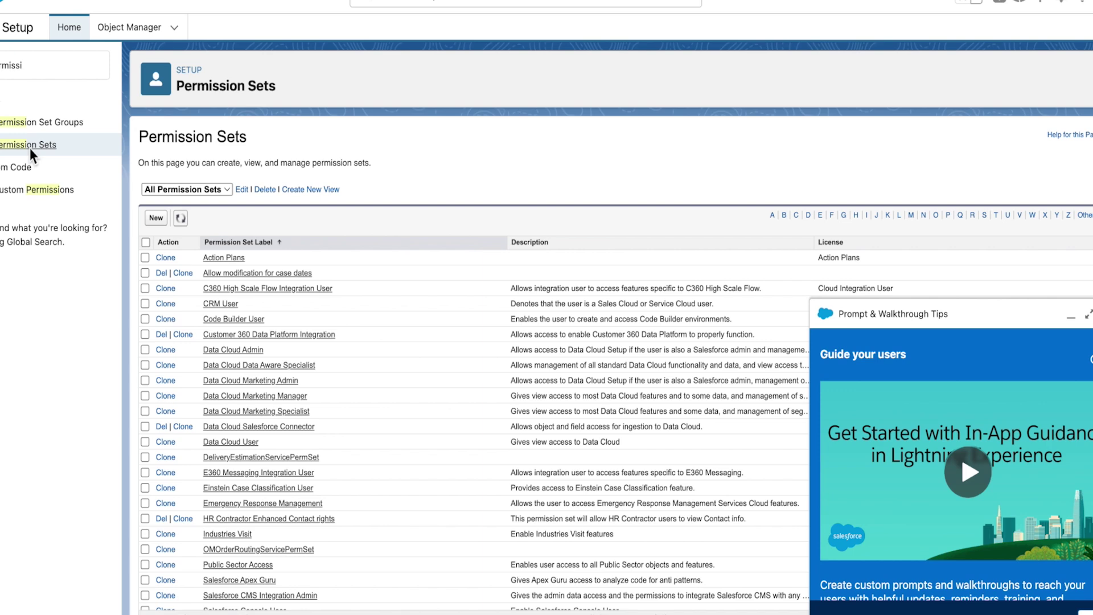
pyautogui.scroll(-1, 413, 434)
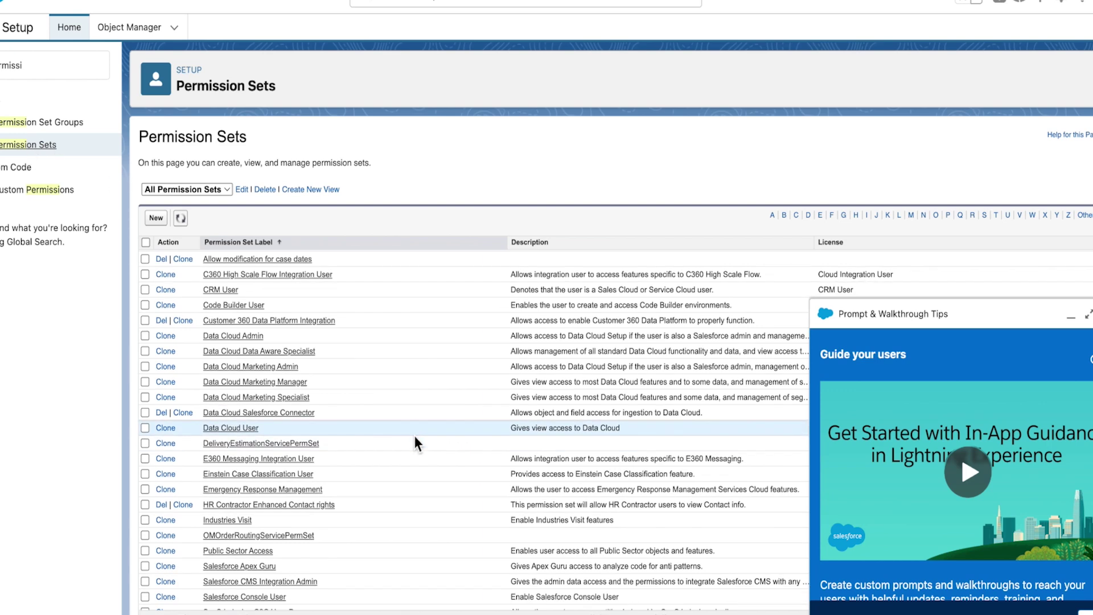
pyautogui.click(289, 414)
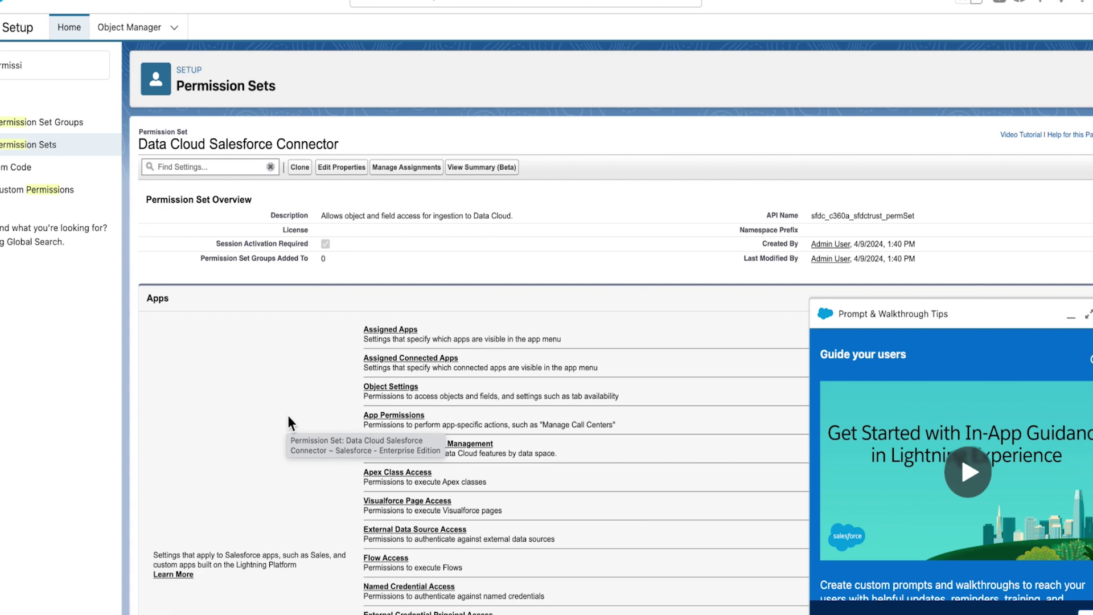
# Open the Contacts object settings in the Data Cloud Salesforce Connector permission set.
pyautogui.click(410, 390)
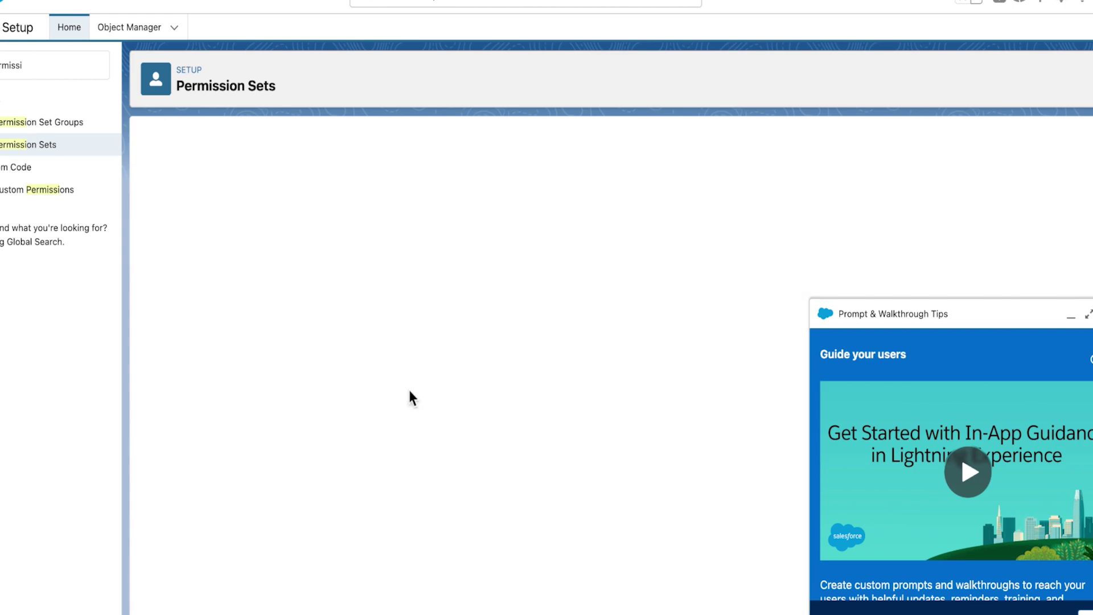
pyautogui.scroll(-3, 410, 397)
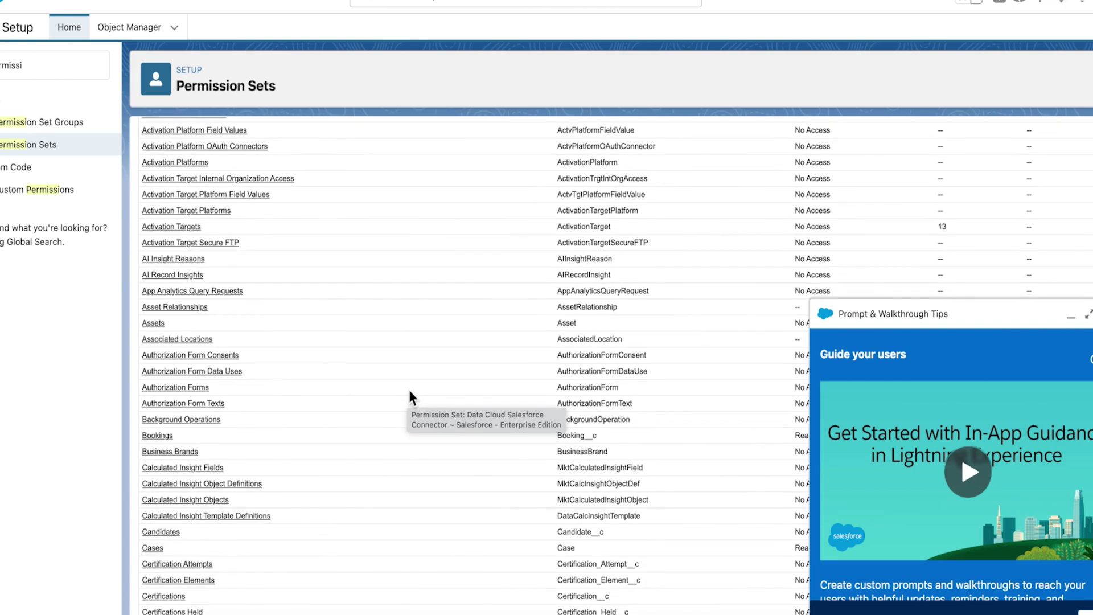
pyautogui.scroll(-4, 410, 392)
pyautogui.scroll(-1, 411, 392)
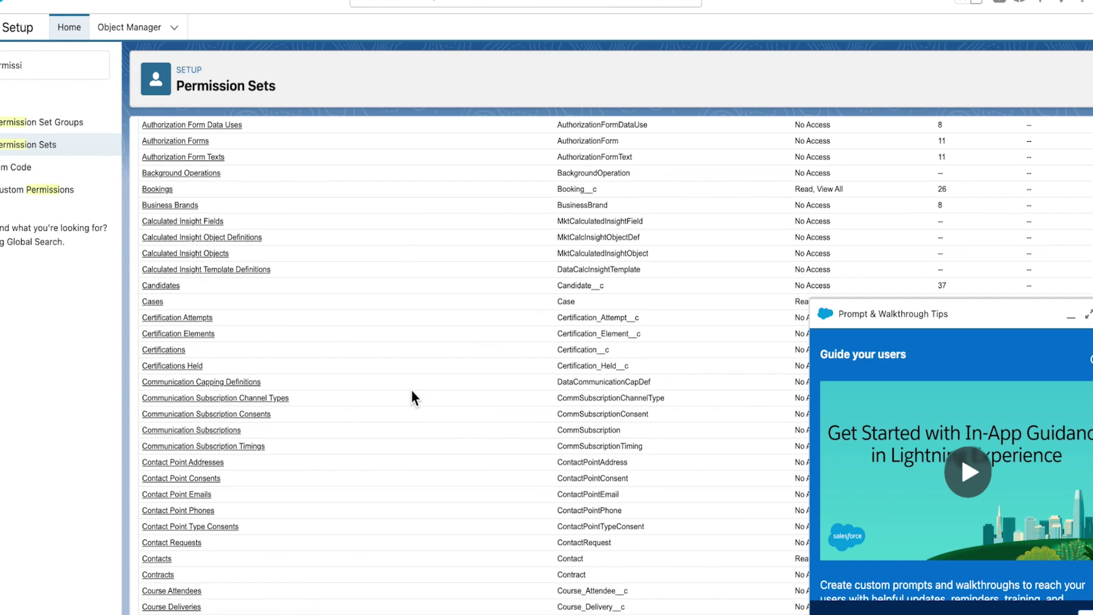
pyautogui.scroll(-2, 413, 397)
pyautogui.click(159, 435)
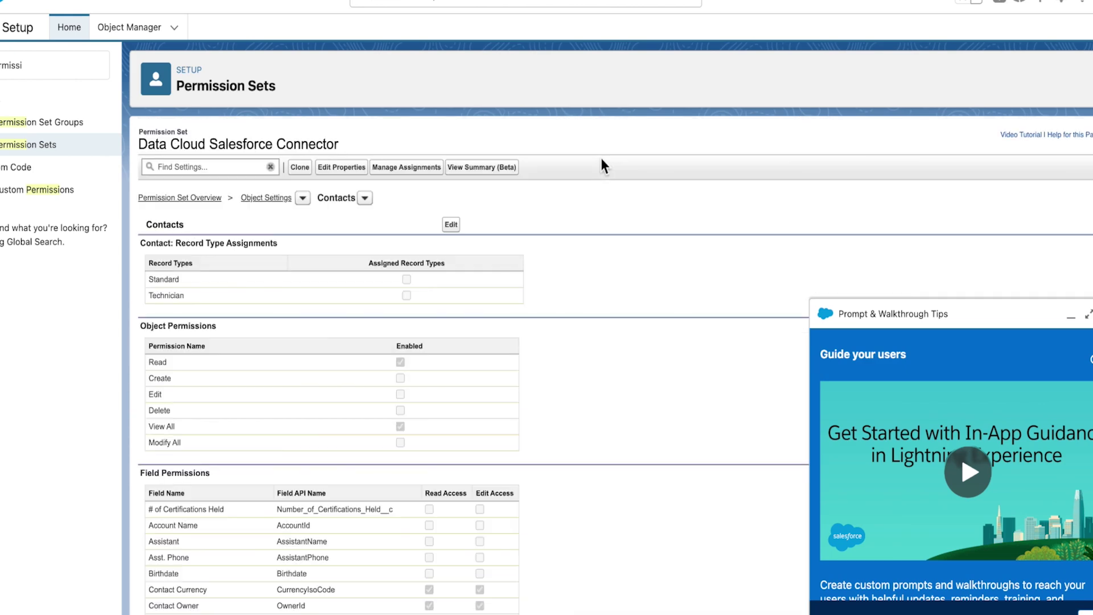
# Grant Read Access to RAVG Retail Points Balance, save, and return to the Data Cloud tab.
pyautogui.click(451, 225)
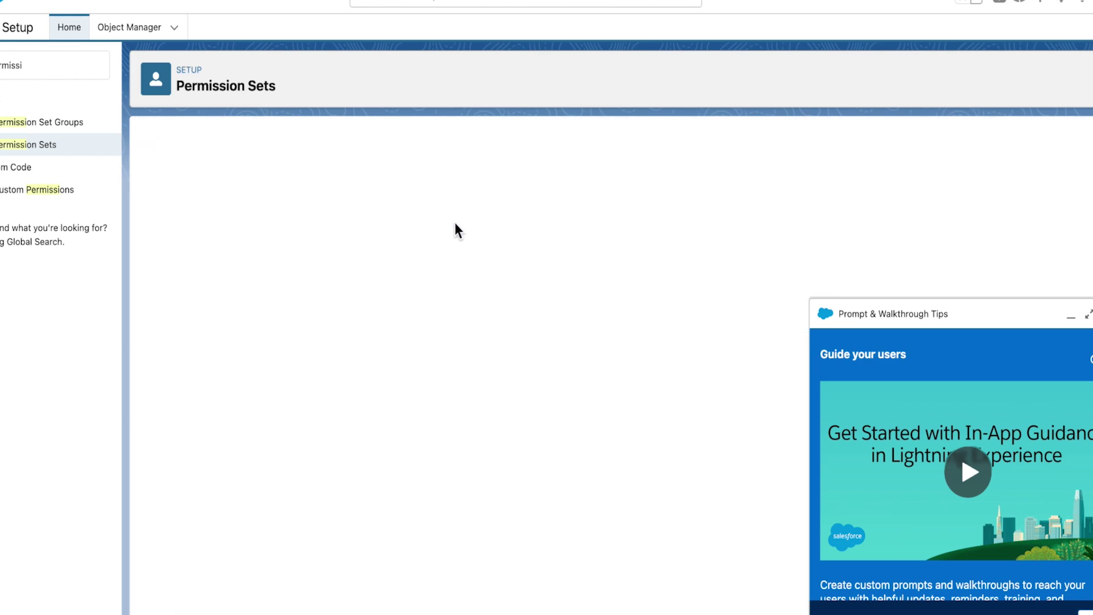
pyautogui.scroll(-4, 359, 492)
pyautogui.scroll(-4, 359, 490)
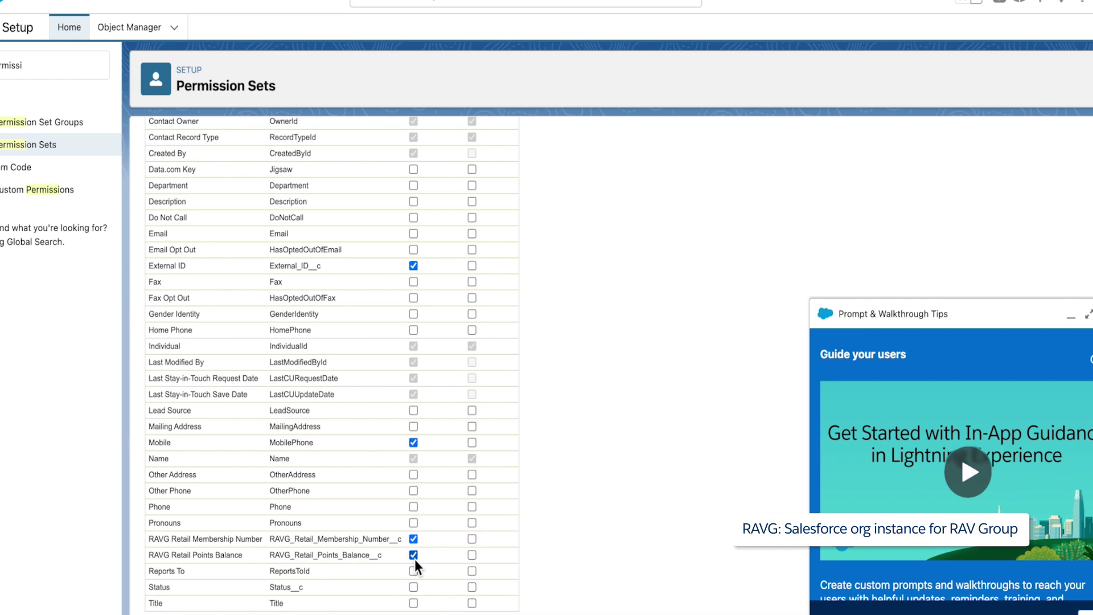
pyautogui.scroll(9, 613, 545)
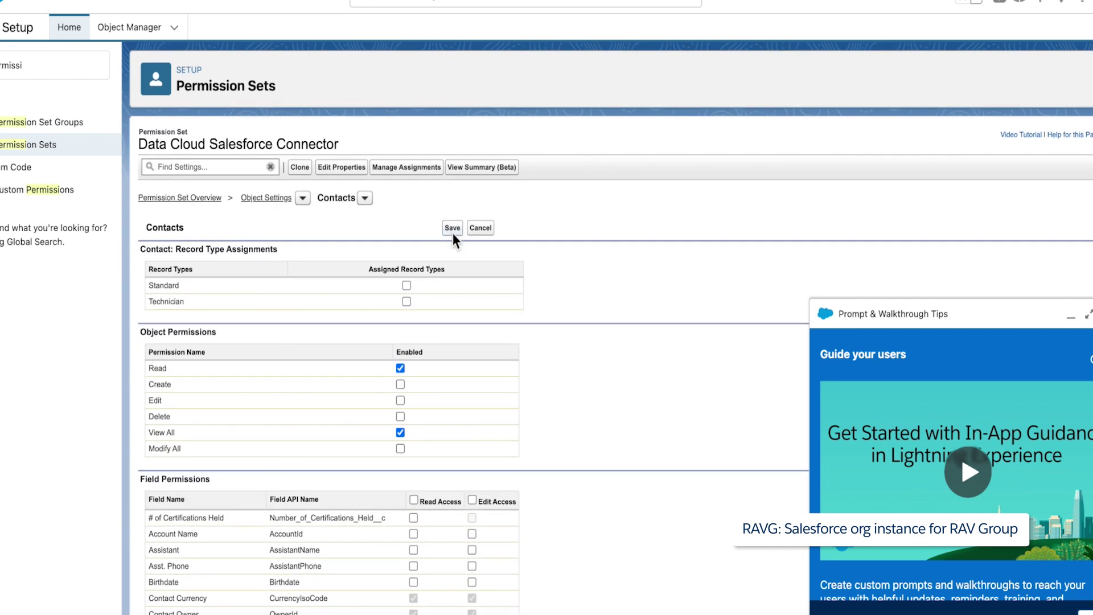
pyautogui.click(454, 229)
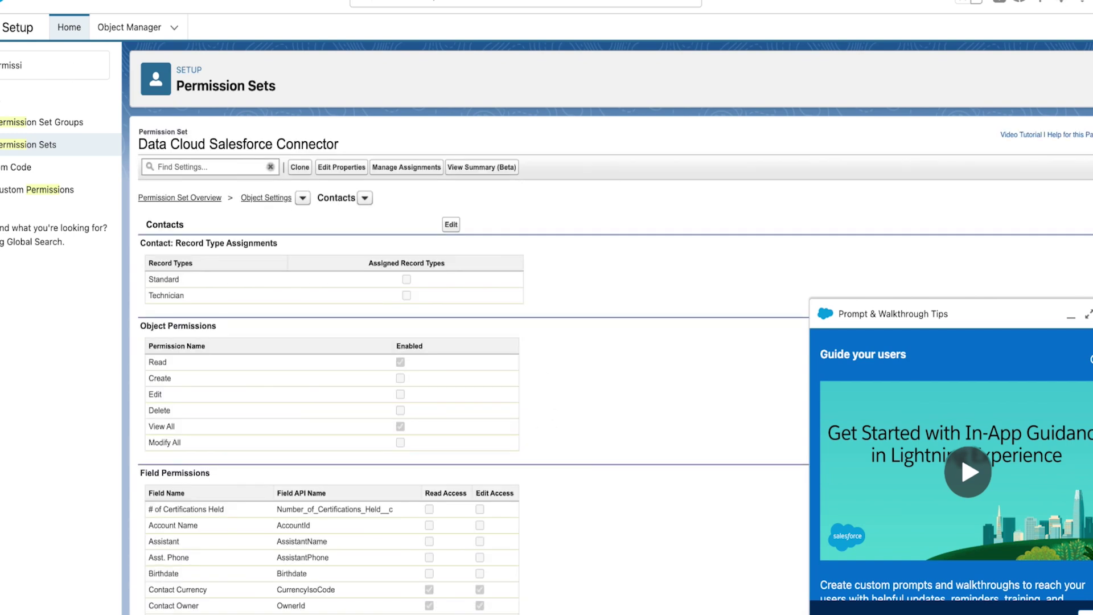
pyautogui.click(86, 1)
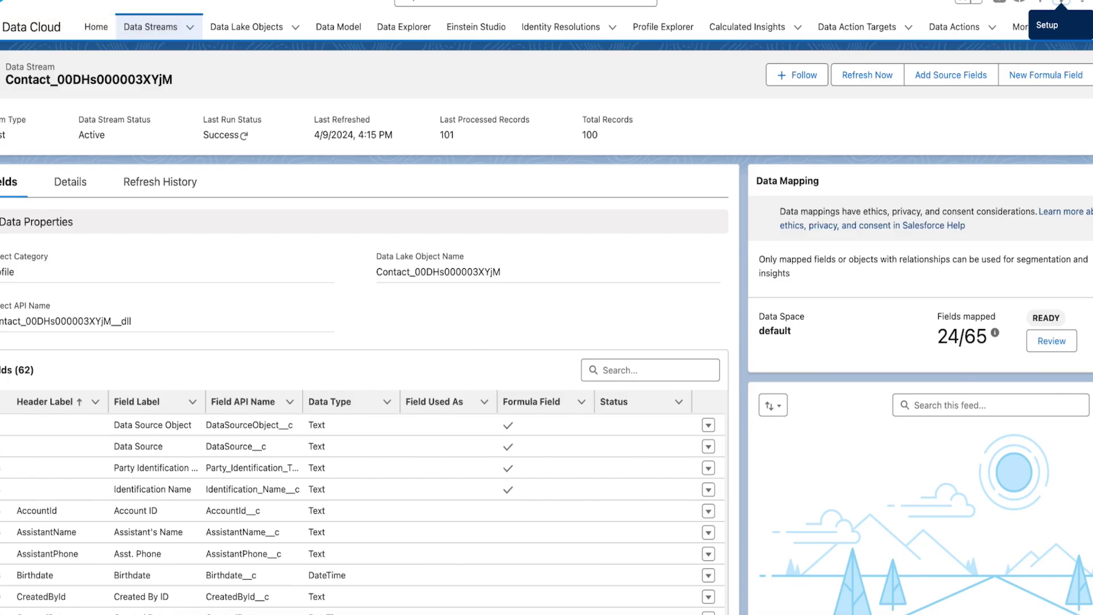
# Add RAVG Retail Points Balance as a source field of the Contact data stream.
pyautogui.click(944, 77)
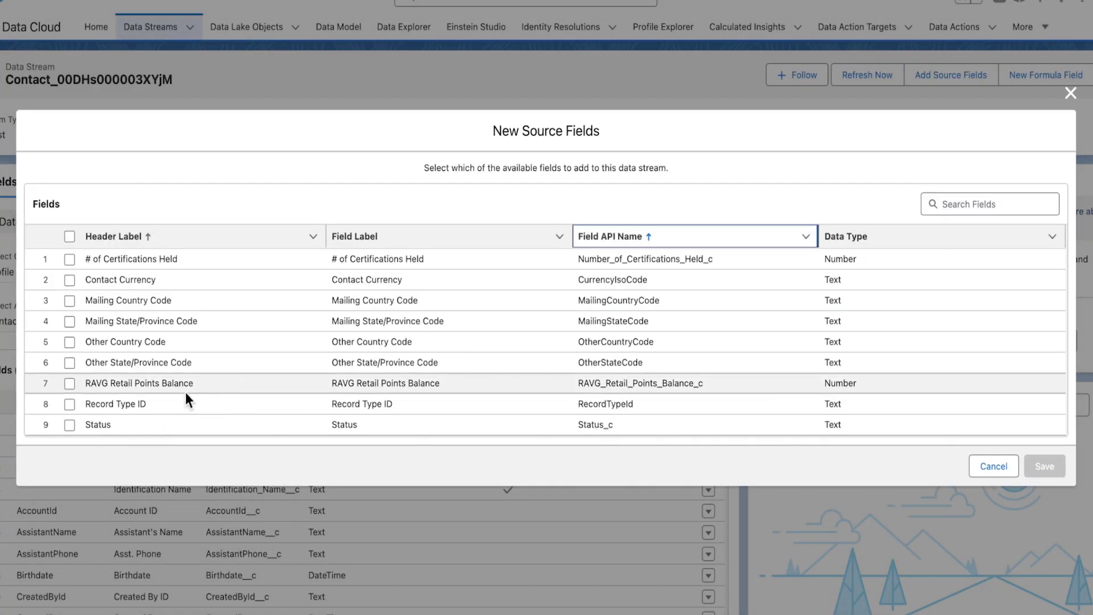
pyautogui.click(69, 384)
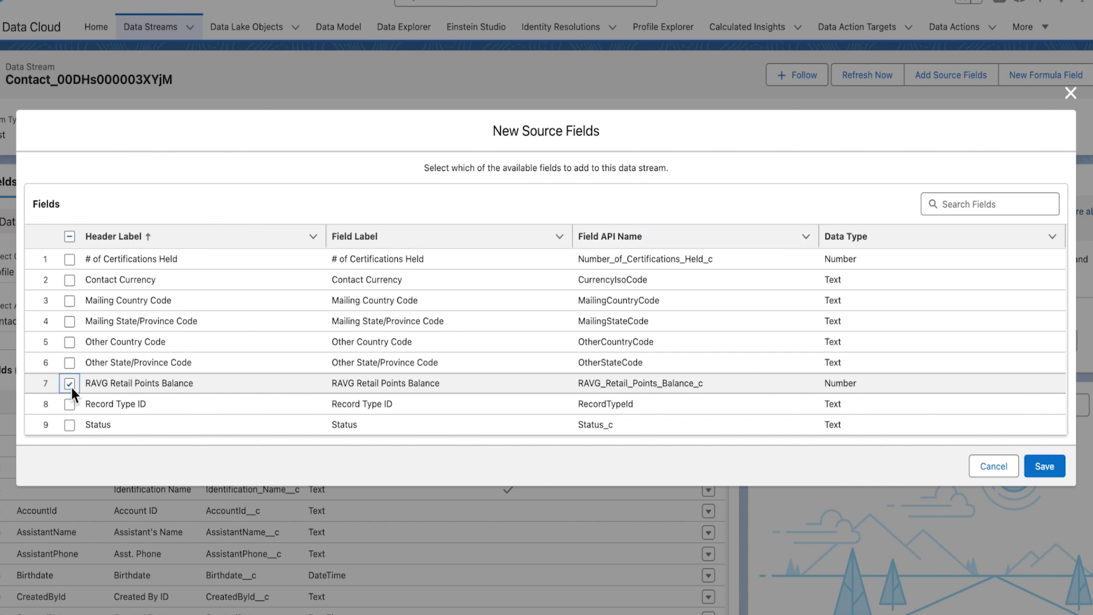
pyautogui.click(562, 388)
pyautogui.moveTo(479, 393); pyautogui.dragTo(323, 392)
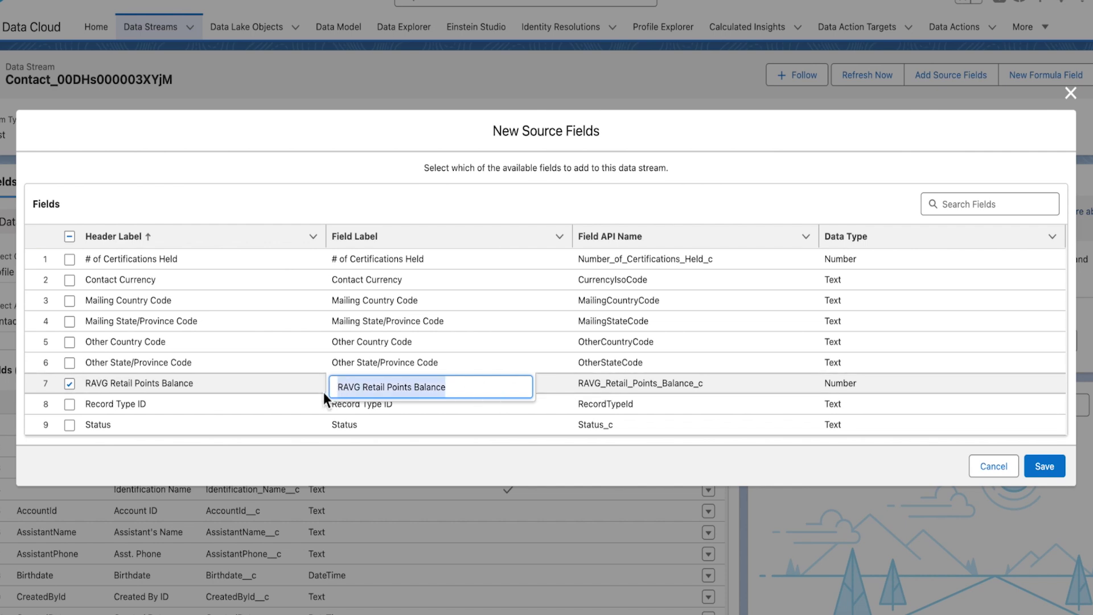
pyautogui.click(806, 385)
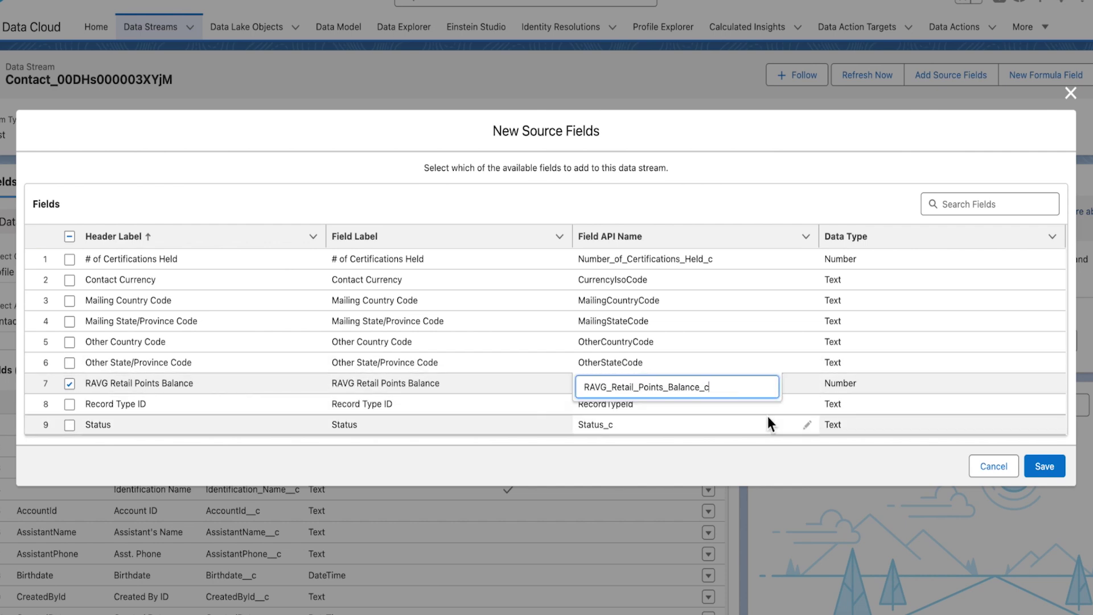
pyautogui.click(1056, 468)
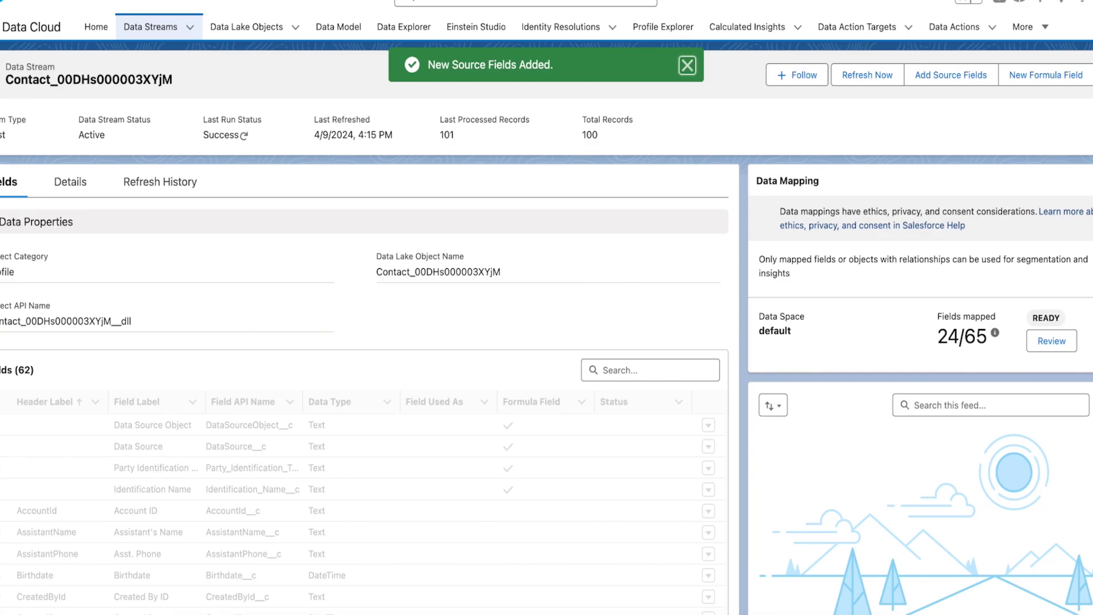
# Update the Contact data stream's status and reopen its field mappings.
pyautogui.click(1089, 75)
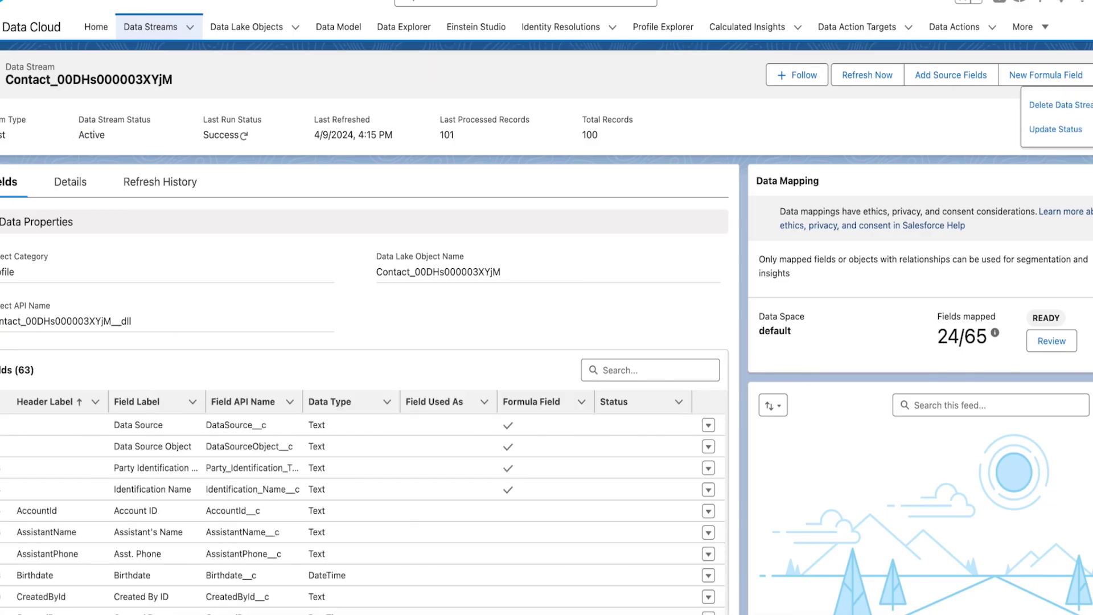
pyautogui.click(1061, 132)
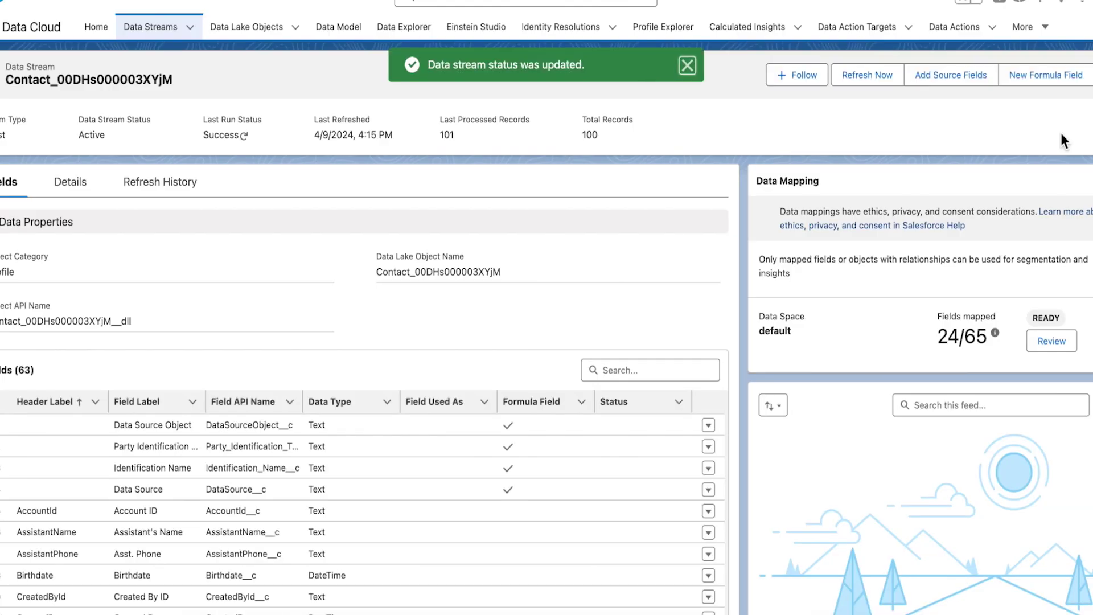
pyautogui.click(1054, 345)
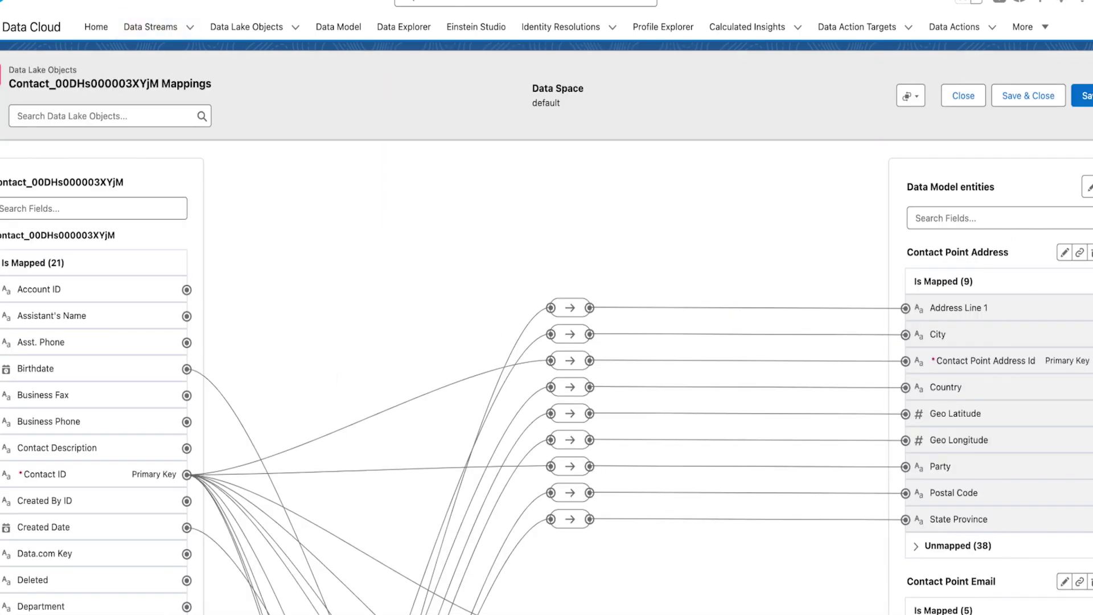
pyautogui.scroll(-15, 63, 497)
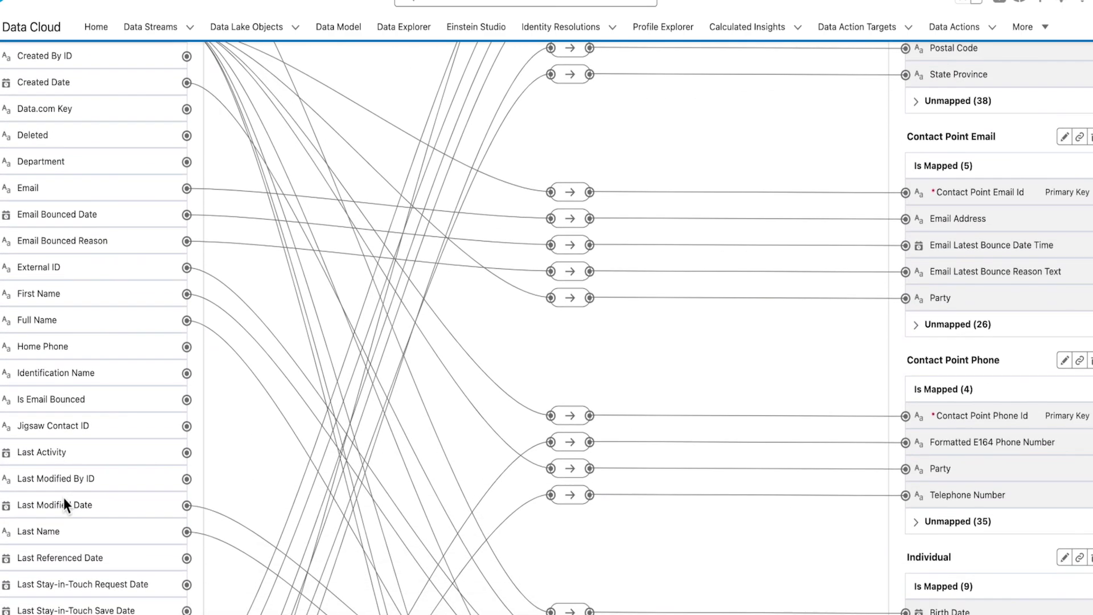
pyautogui.scroll(-10, 64, 499)
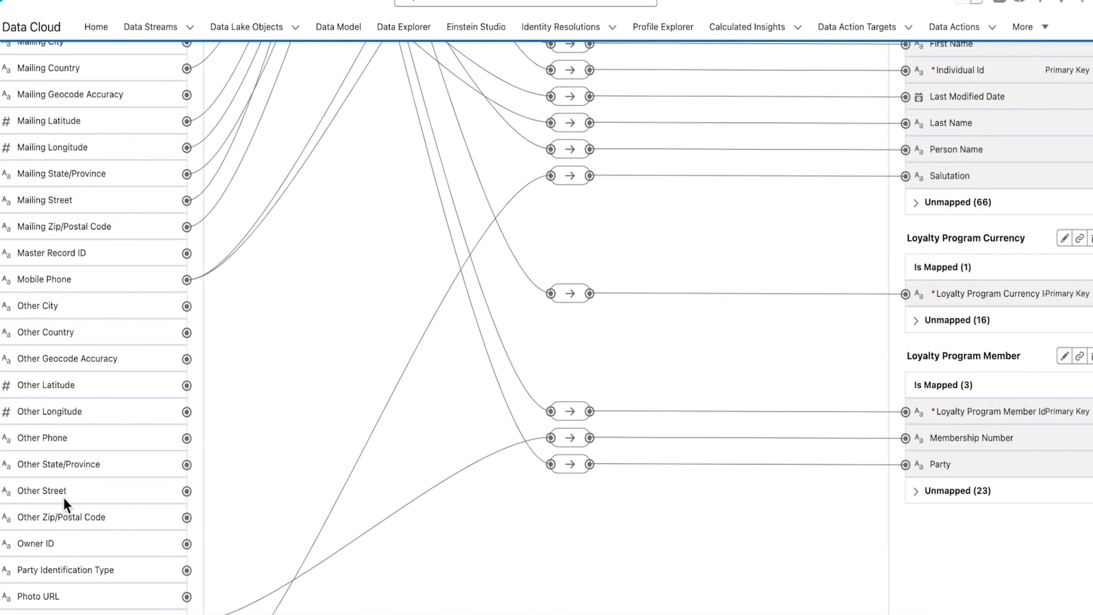
pyautogui.scroll(-2, 64, 497)
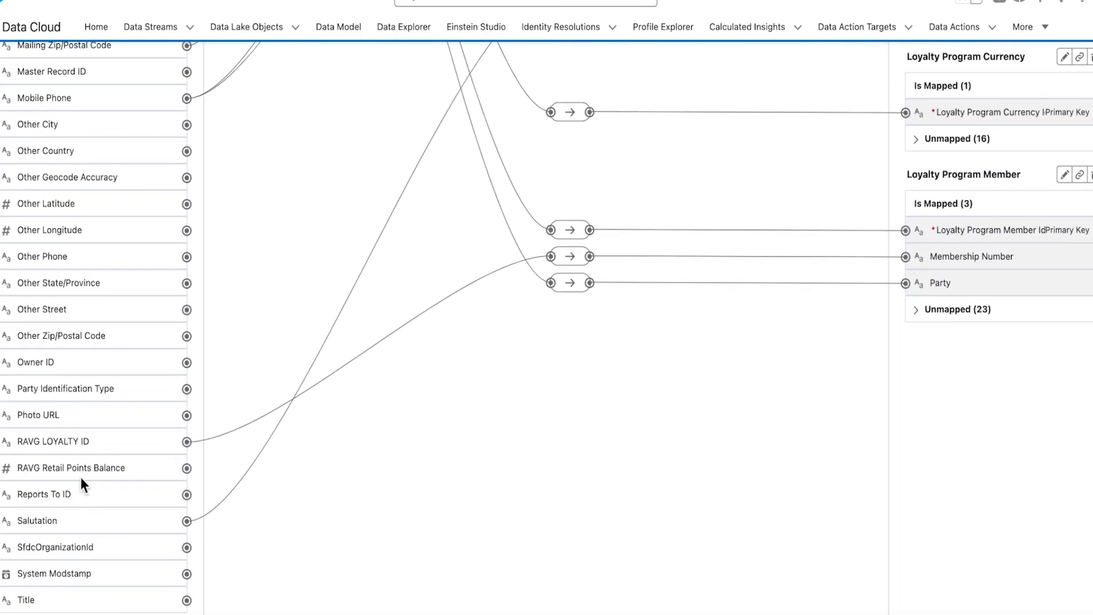
pyautogui.scroll(12, 794, 404)
pyautogui.scroll(10, 795, 404)
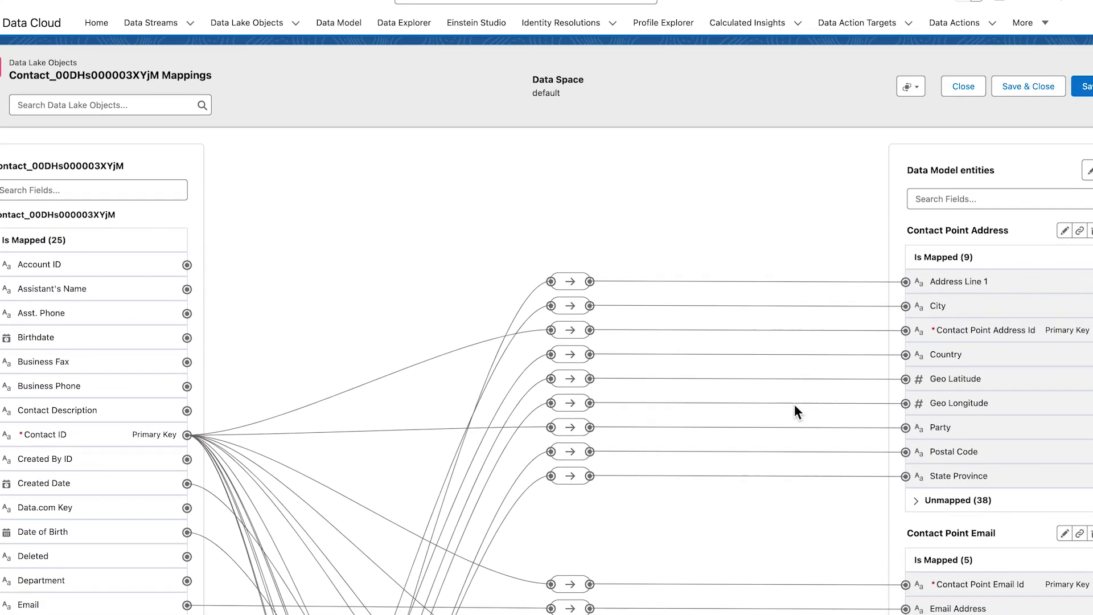